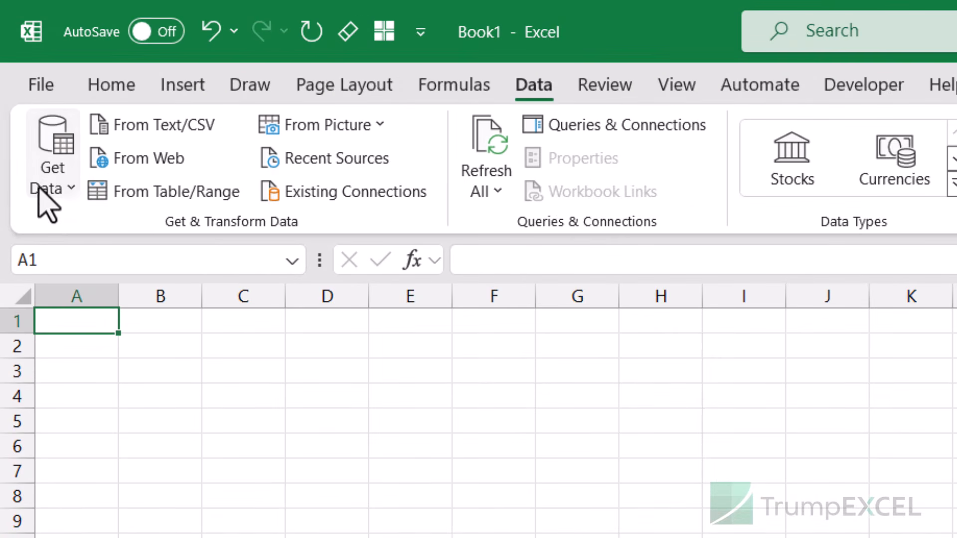
# Import data from the PDF file Airport Codes.pdf in the Downloads folder.
pyautogui.click(41, 188)
pyautogui.moveTo(102, 227)
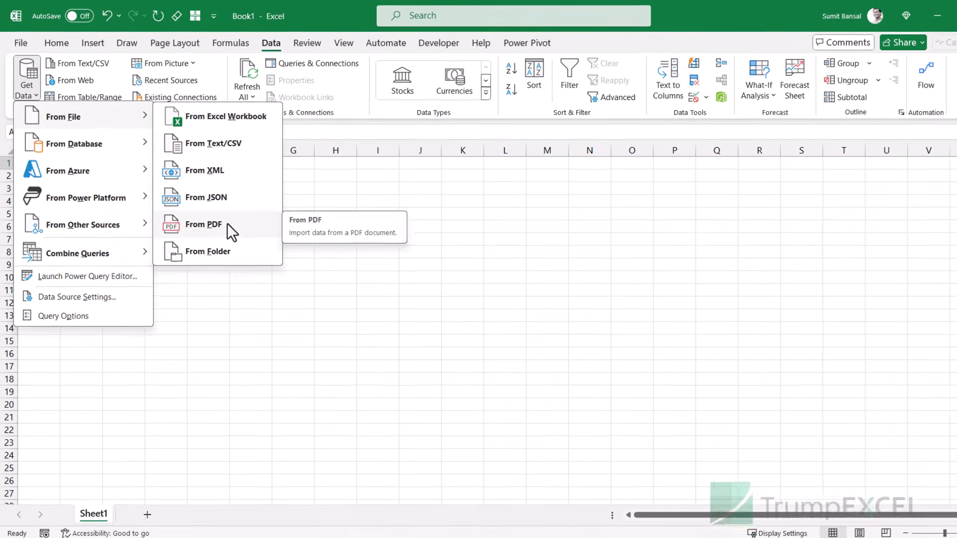
pyautogui.click(449, 442)
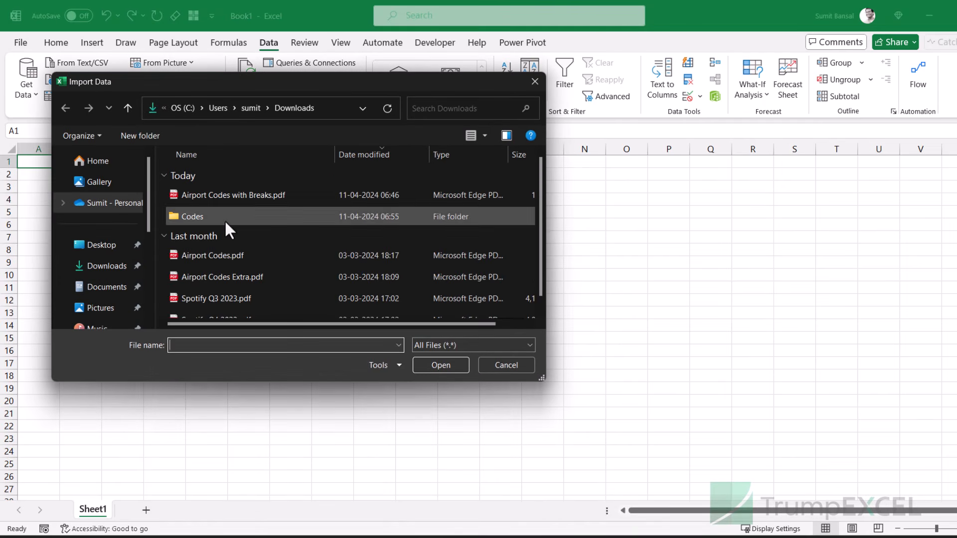
pyautogui.click(107, 267)
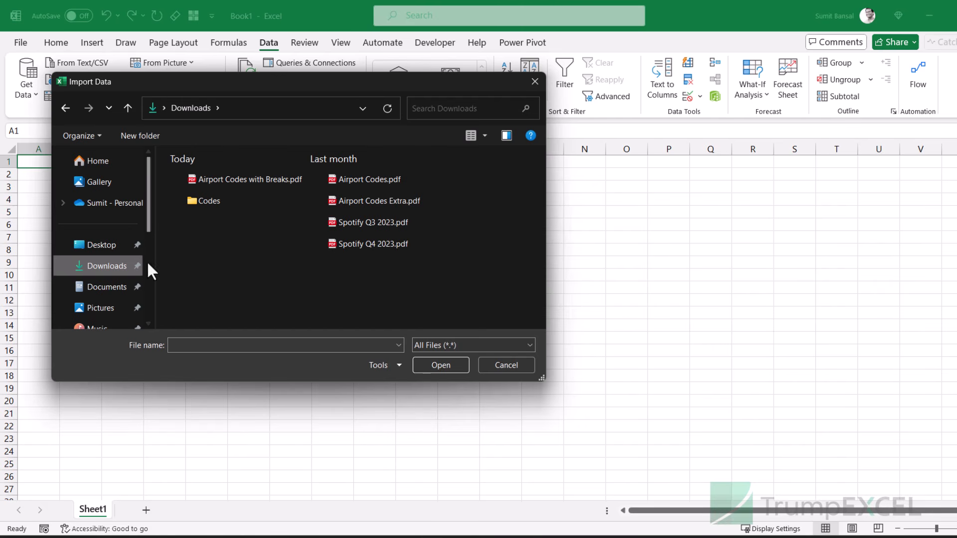
pyautogui.click(362, 180)
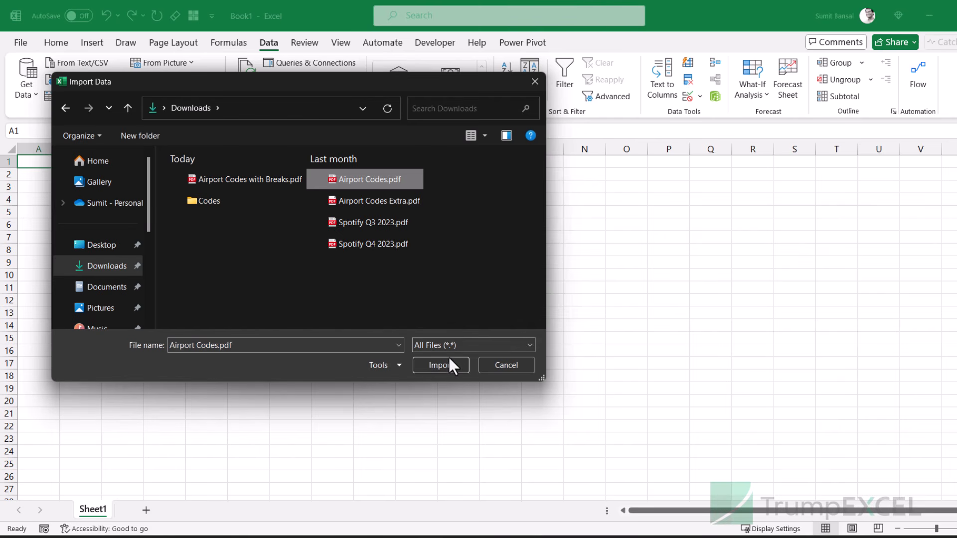
pyautogui.click(438, 366)
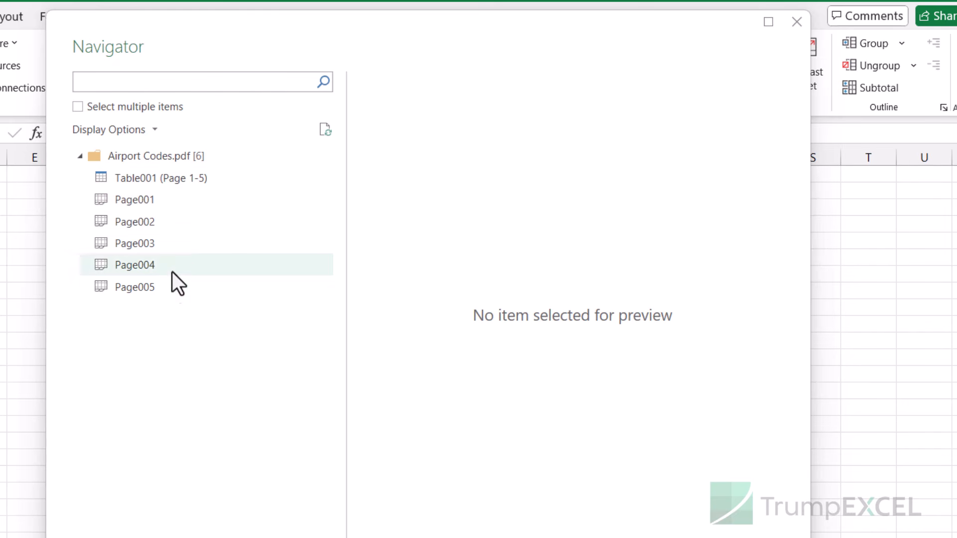
# Preview Page001 and Table001 (Page 1-5) of the PDF, and open Table001 in Power Query Editor for transforming.
pyautogui.click(162, 183)
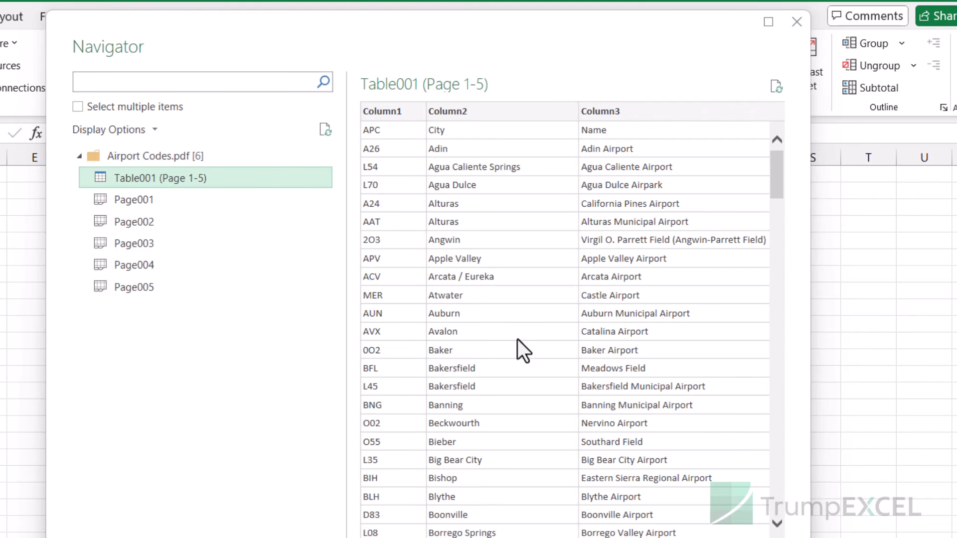
pyautogui.click(168, 206)
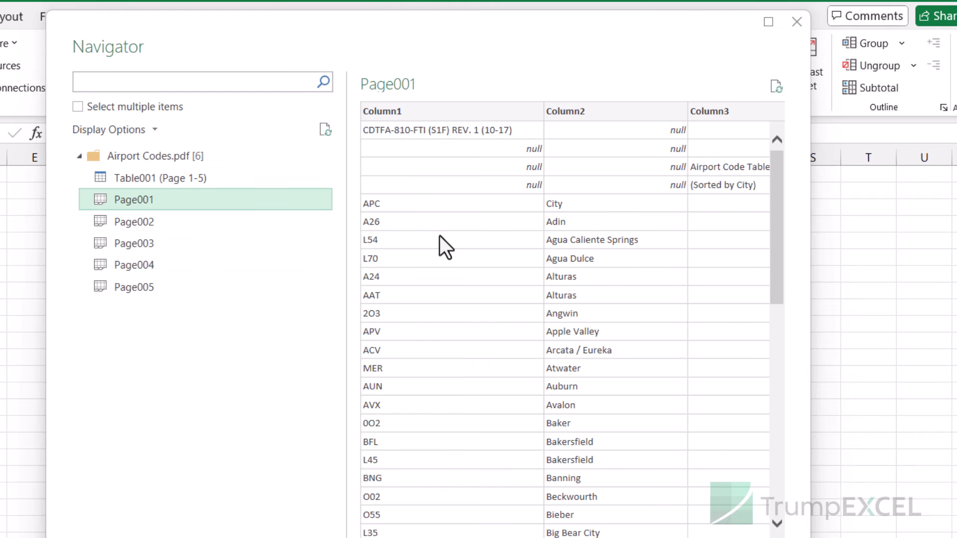
pyautogui.press('Up')
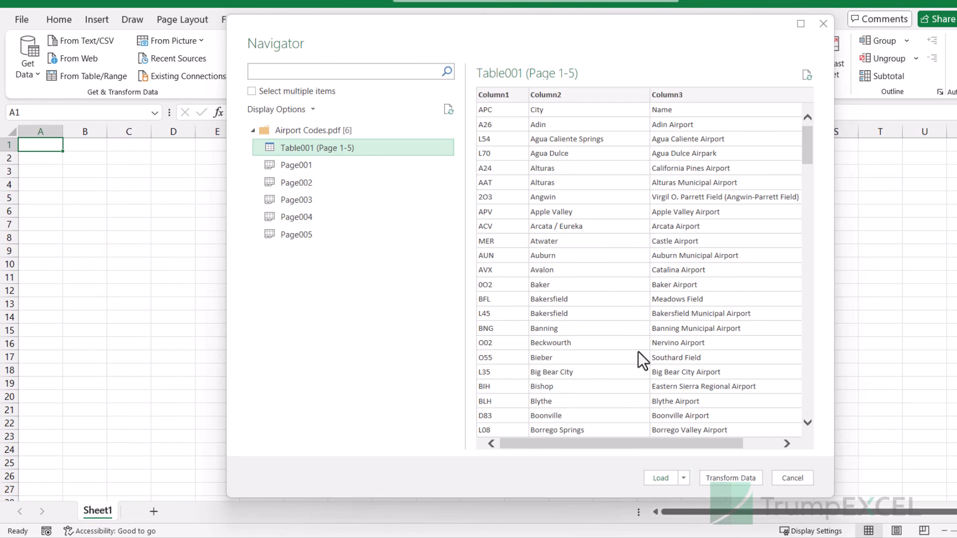
pyautogui.click(730, 477)
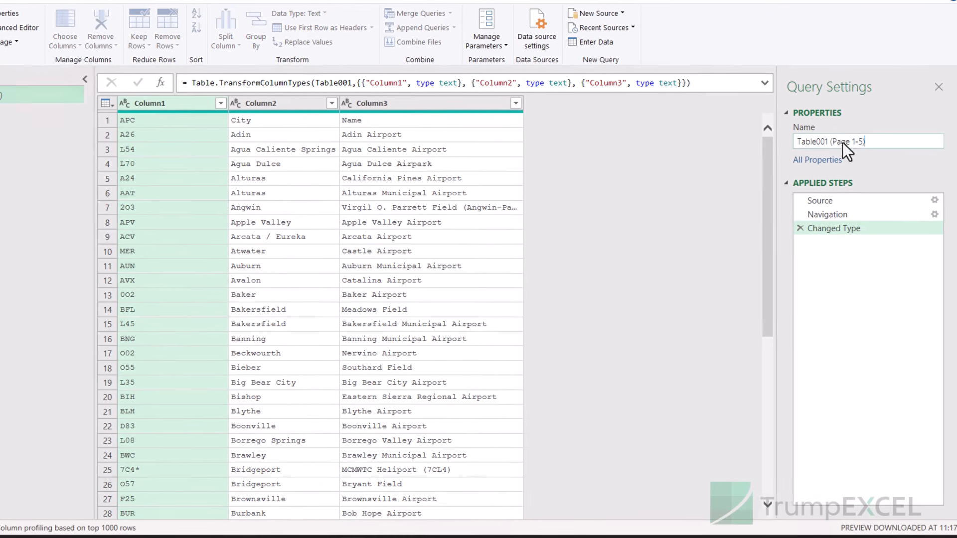
# Rename the query as AirportCodes.
pyautogui.click(917, 145)
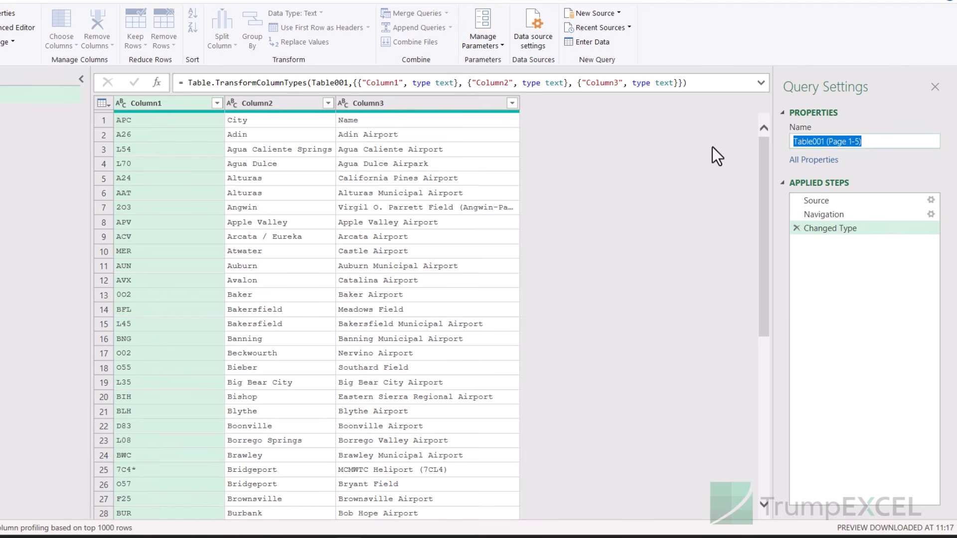
pyautogui.write('AirportCodes')
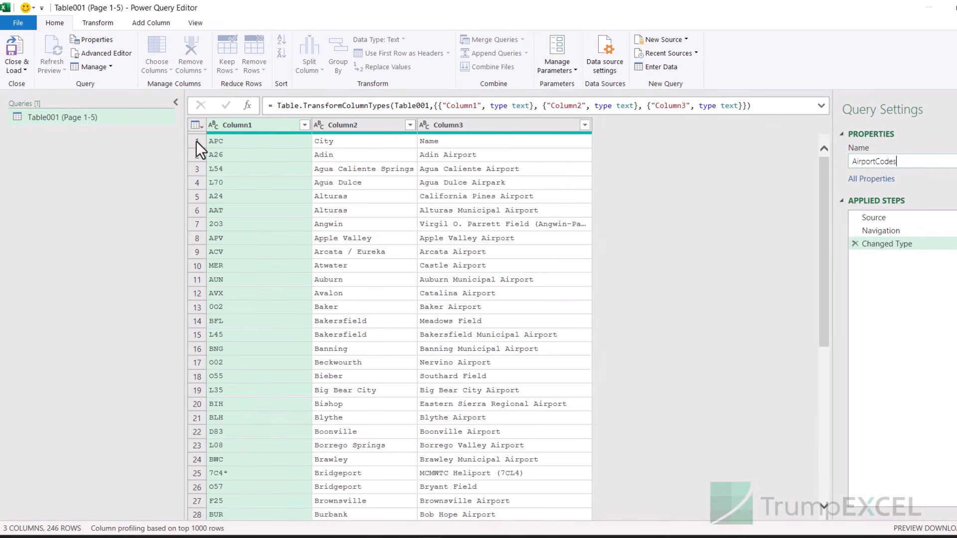
pyautogui.press('Return')
# Use the table's first row as headers and check the data type options of the City column.
pyautogui.click(266, 152)
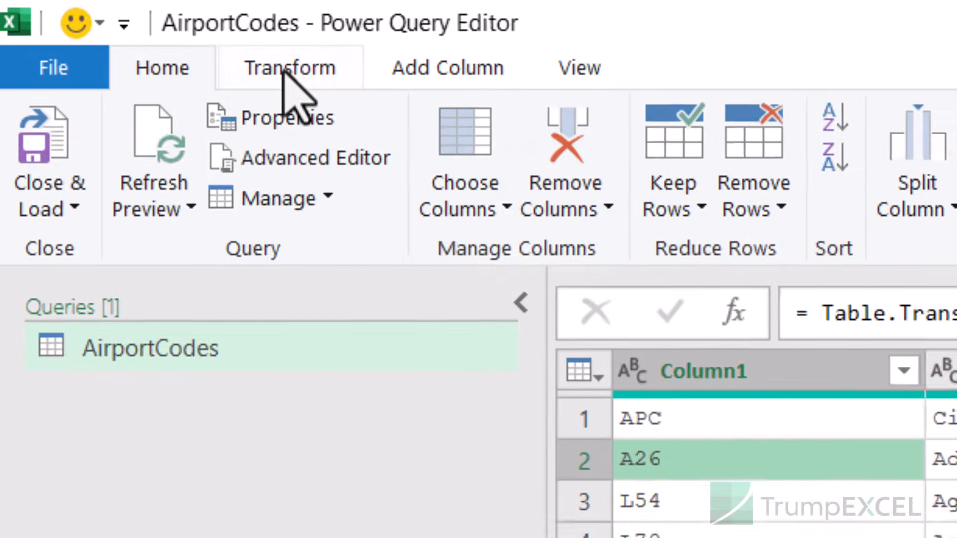
pyautogui.click(143, 35)
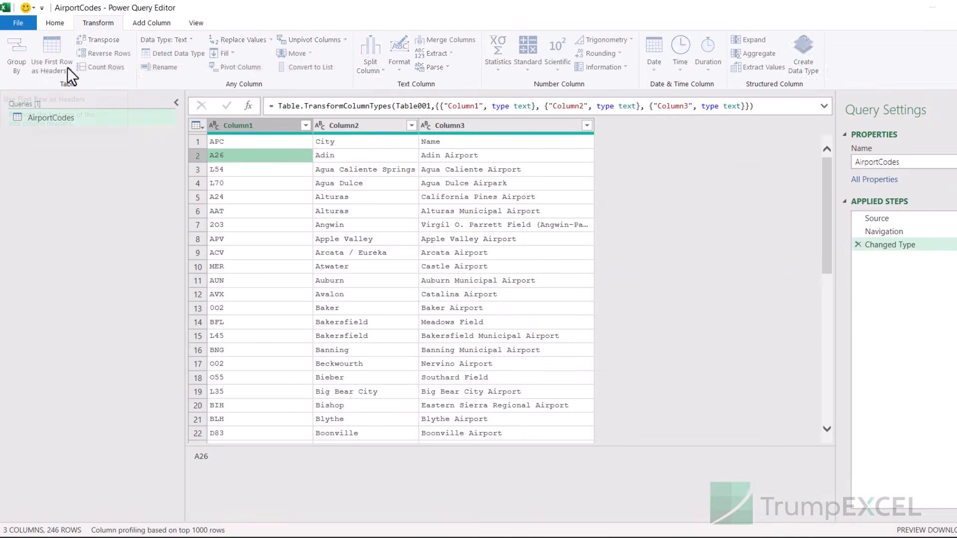
pyautogui.click(164, 150)
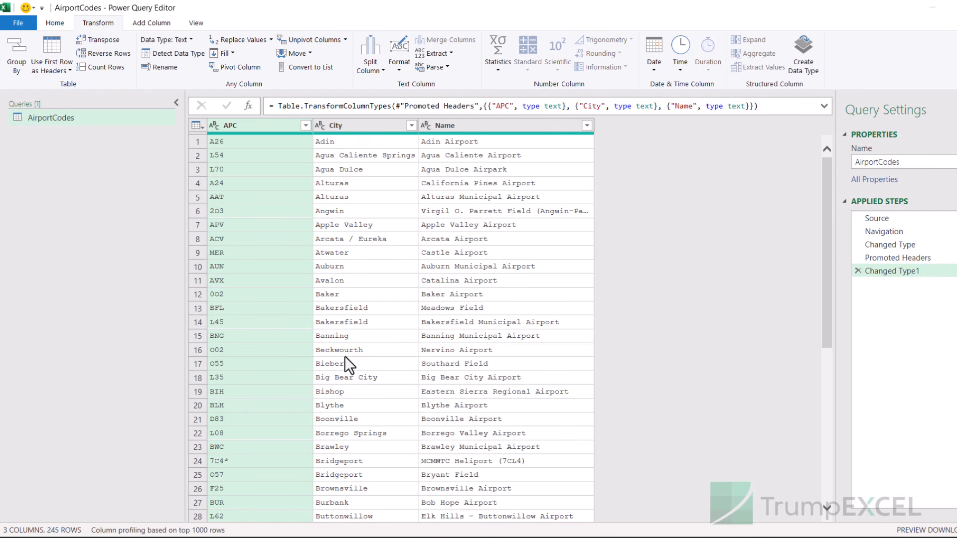
pyautogui.scroll(-7, 345, 356)
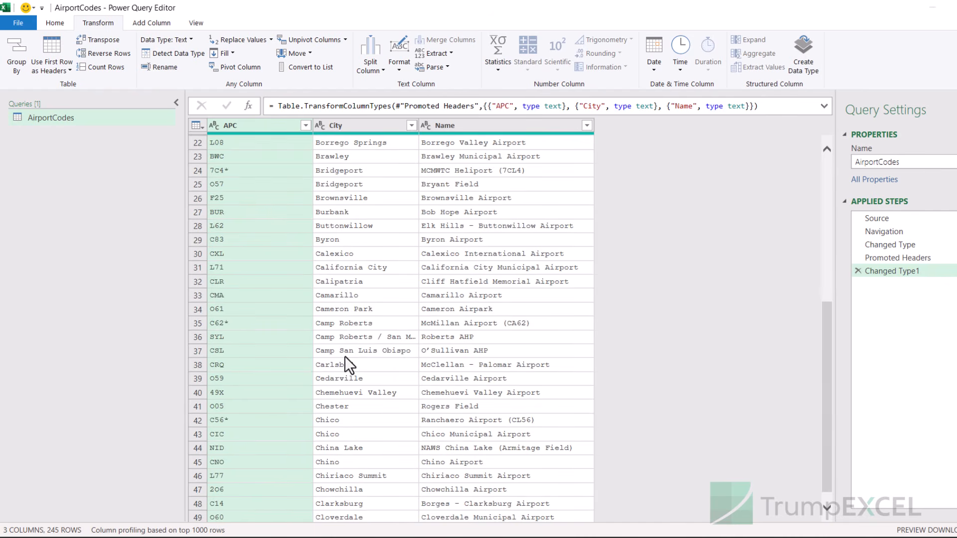
pyautogui.scroll(7, 345, 356)
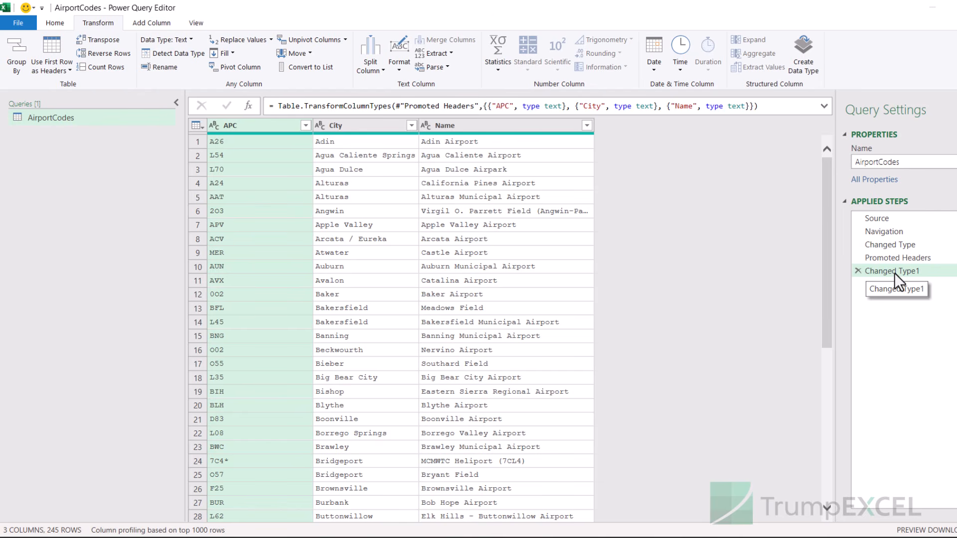
pyautogui.click(319, 127)
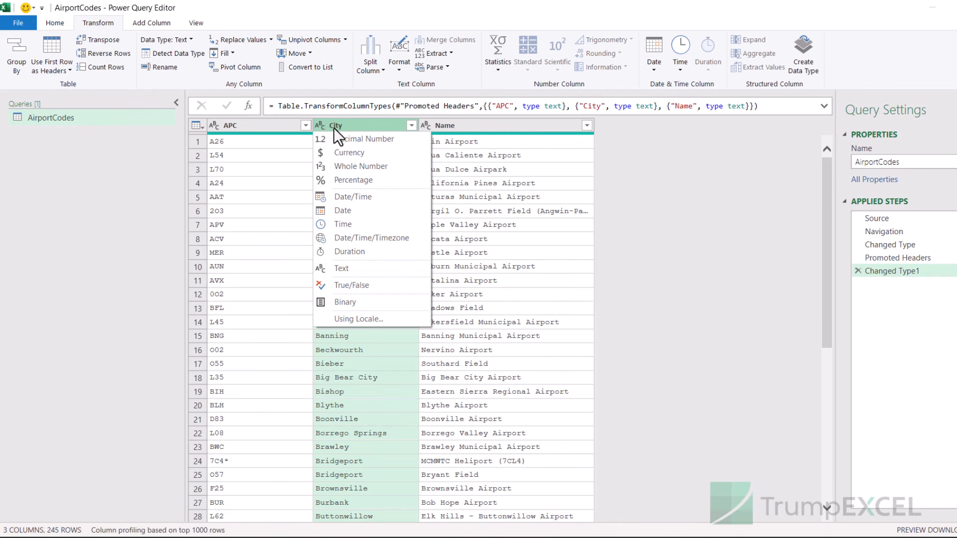
pyautogui.click(334, 128)
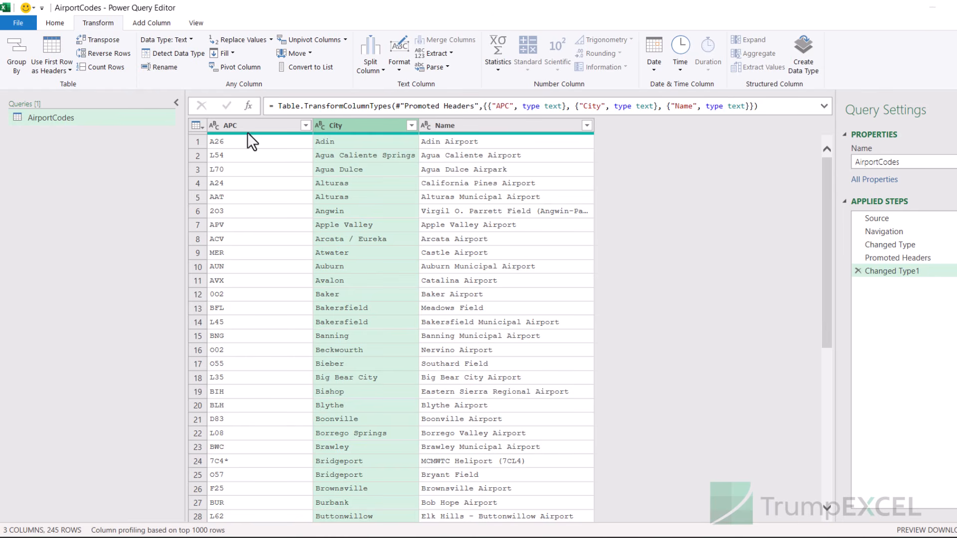
# Close the query and load it as a table into the existing worksheet at cell A1.
pyautogui.click(55, 23)
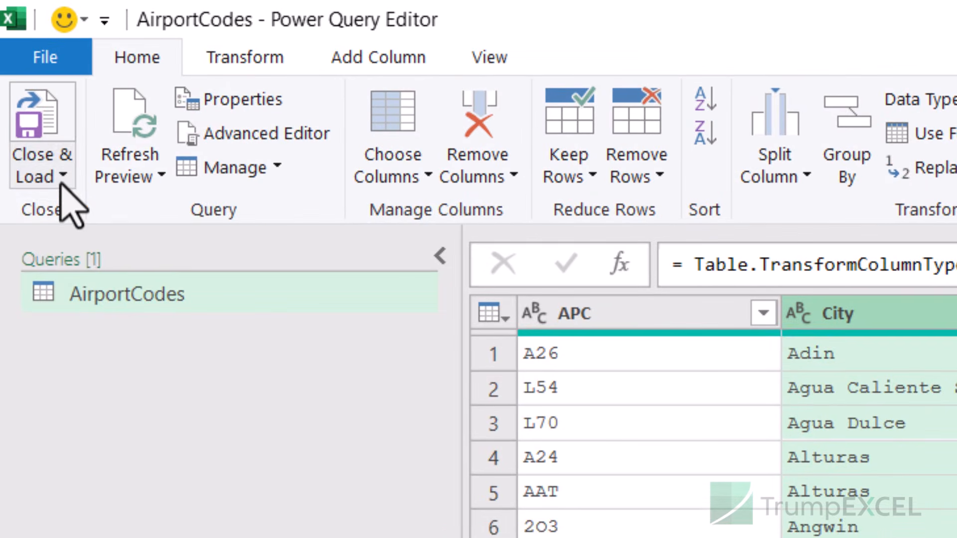
pyautogui.click(60, 180)
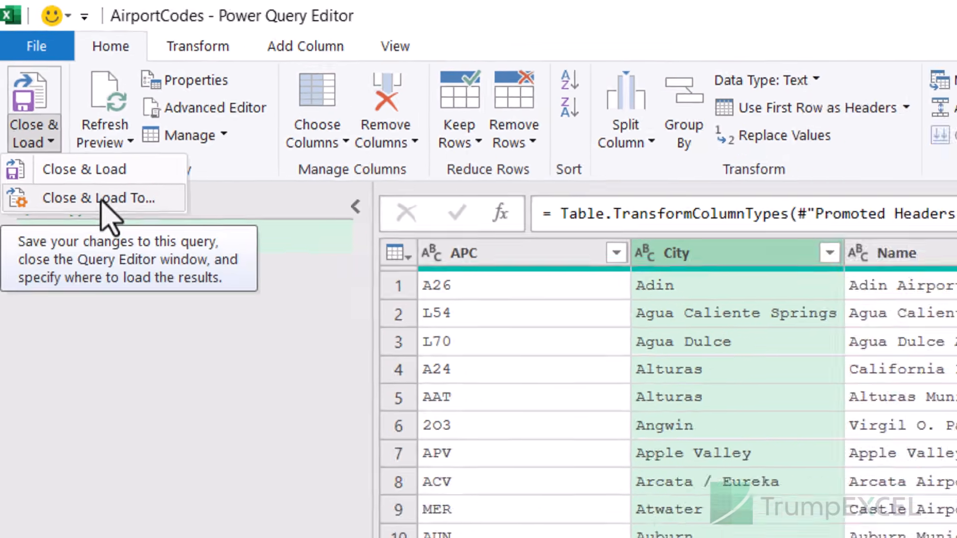
pyautogui.click(125, 247)
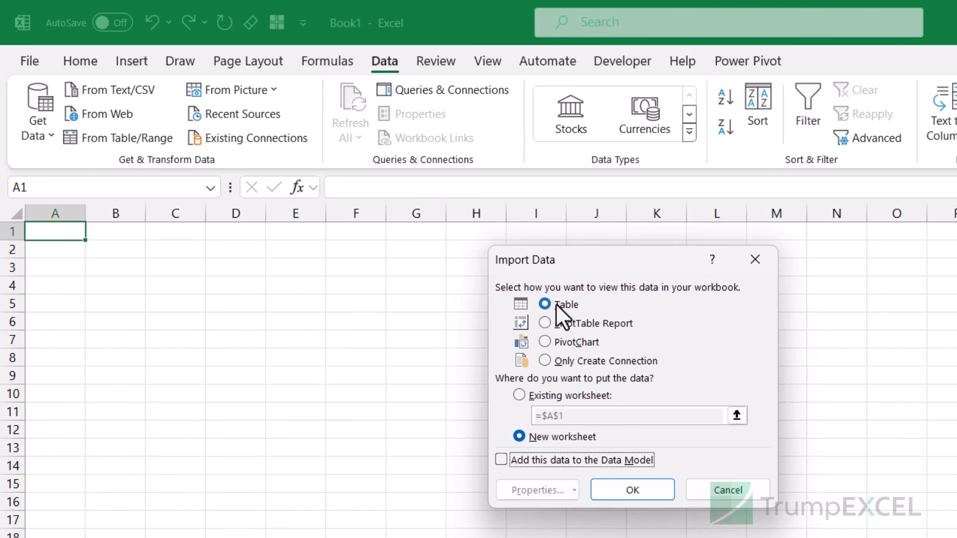
pyautogui.click(555, 397)
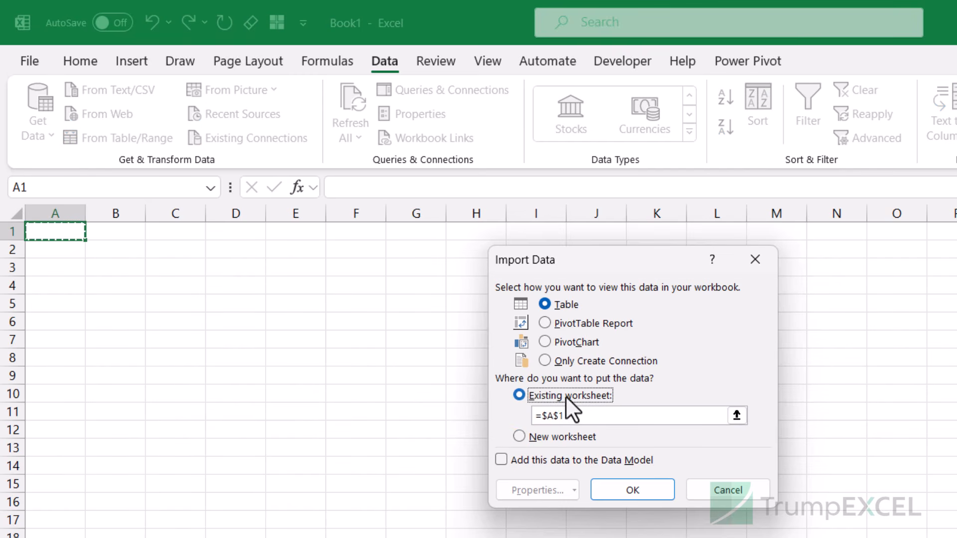
pyautogui.click(629, 489)
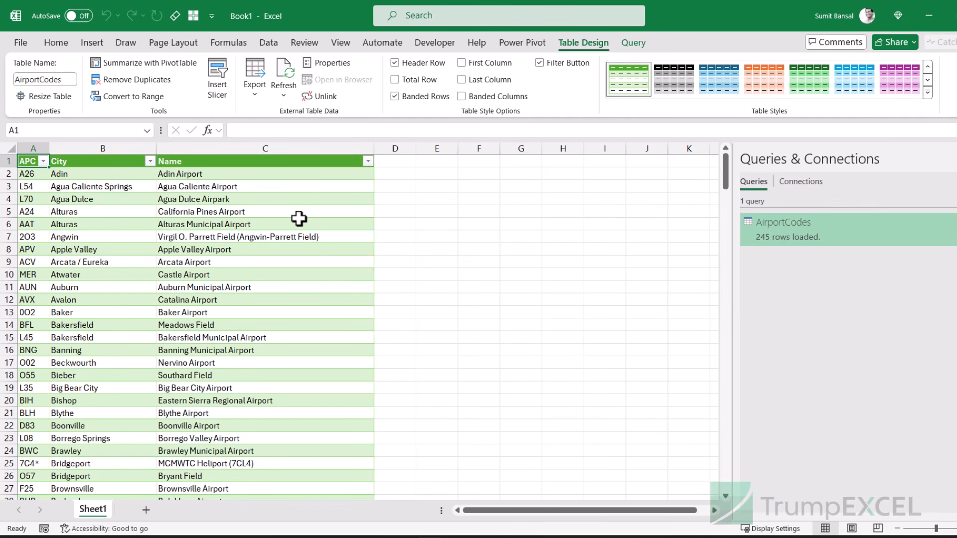
# Switch to File Explorer and select Airport Codes Extra.pdf in the Downloads folder.
pyautogui.click(402, 537)
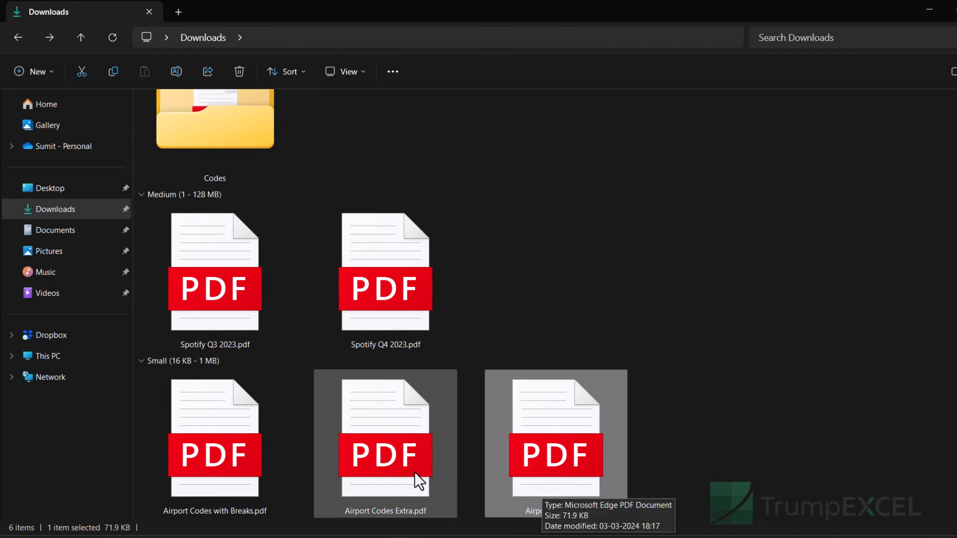
pyautogui.click(368, 480)
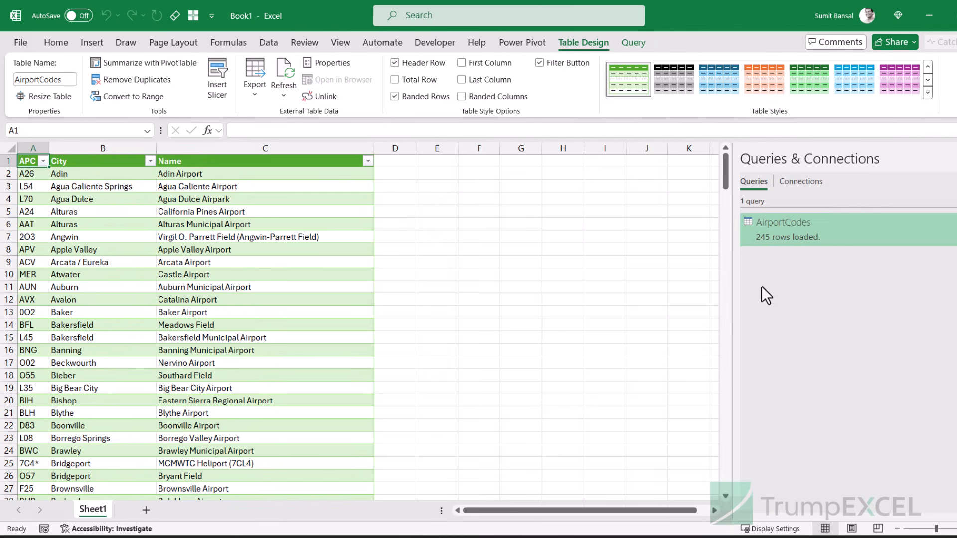
# Reopen the AirportCodes query in Power Query Editor and change its Source step to Airport Codes Extra.pdf from Downloads.
pyautogui.doubleClick(834, 231)
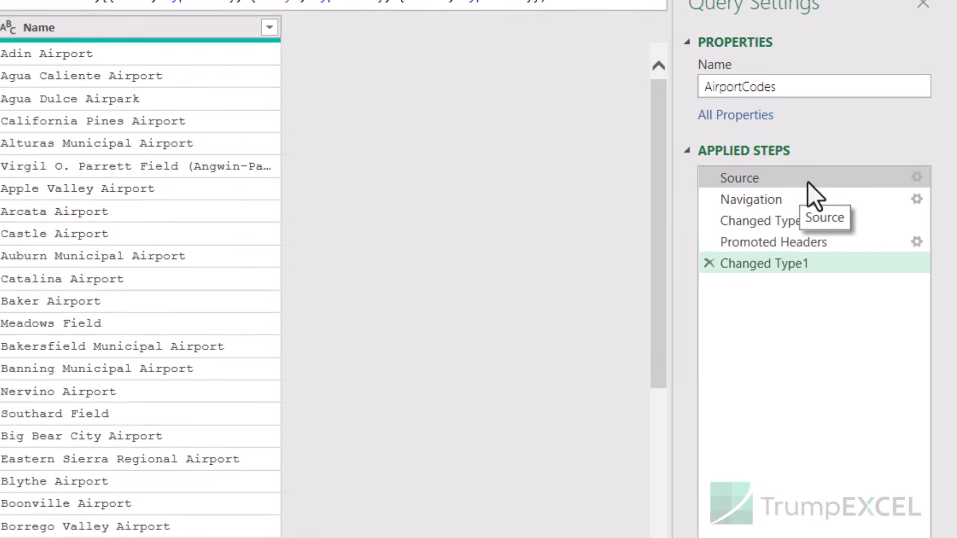
pyautogui.click(808, 182)
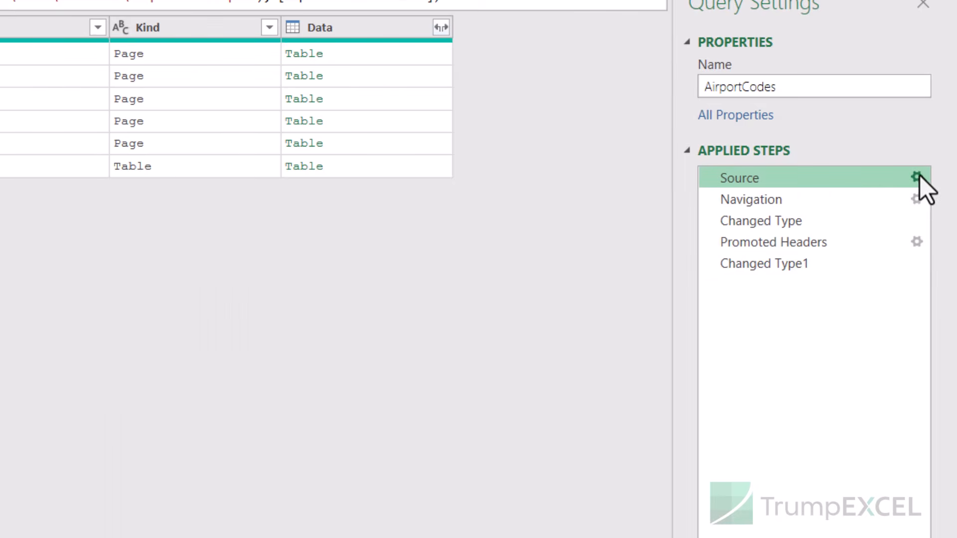
pyautogui.click(917, 178)
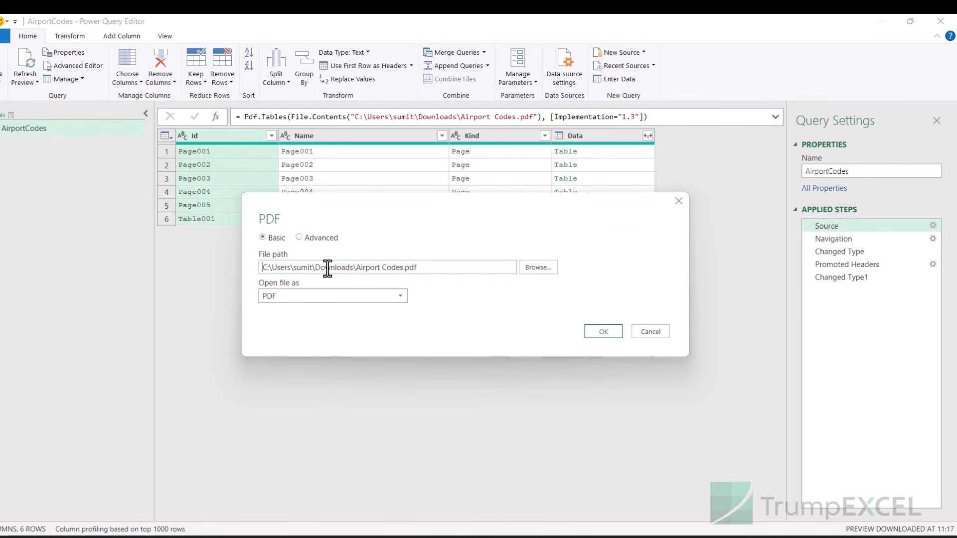
pyautogui.click(534, 268)
pyautogui.click(88, 273)
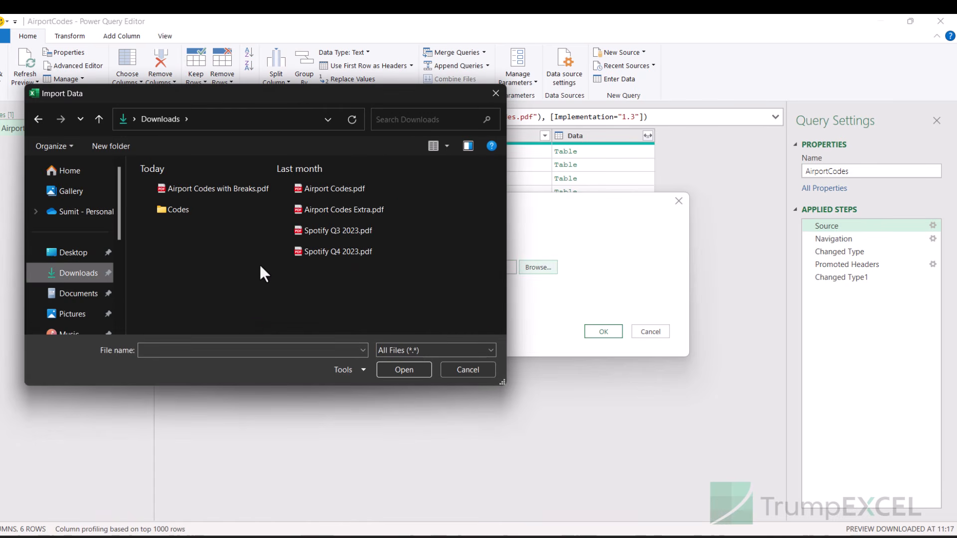
pyautogui.click(329, 210)
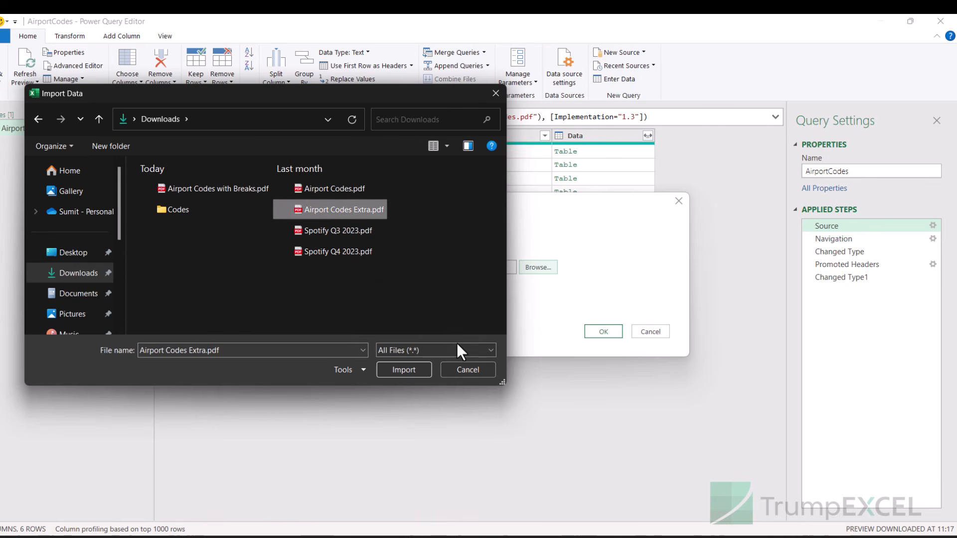
pyautogui.click(406, 369)
pyautogui.click(604, 331)
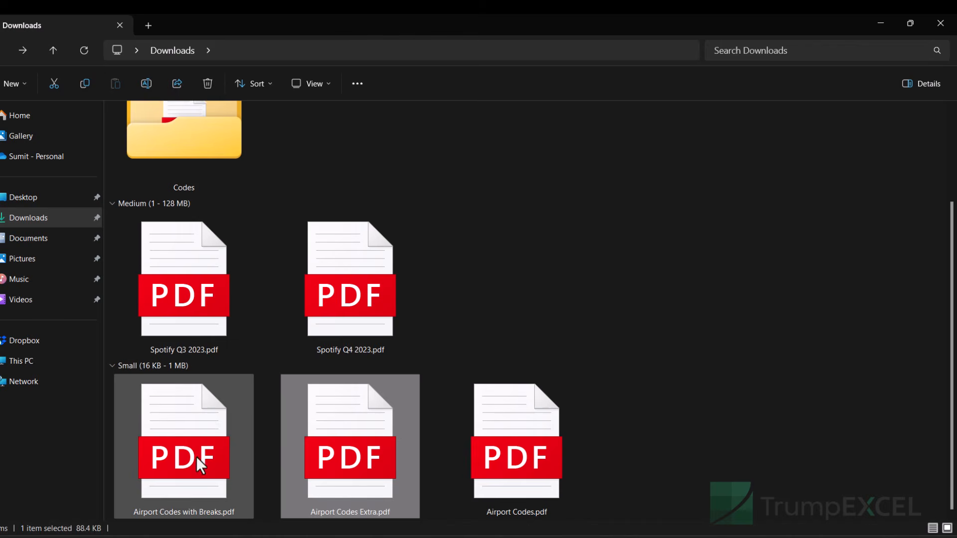
# Open Airport Codes with Breaks.pdf from the Downloads folder and look through its pages back to the beginning.
pyautogui.doubleClick(176, 461)
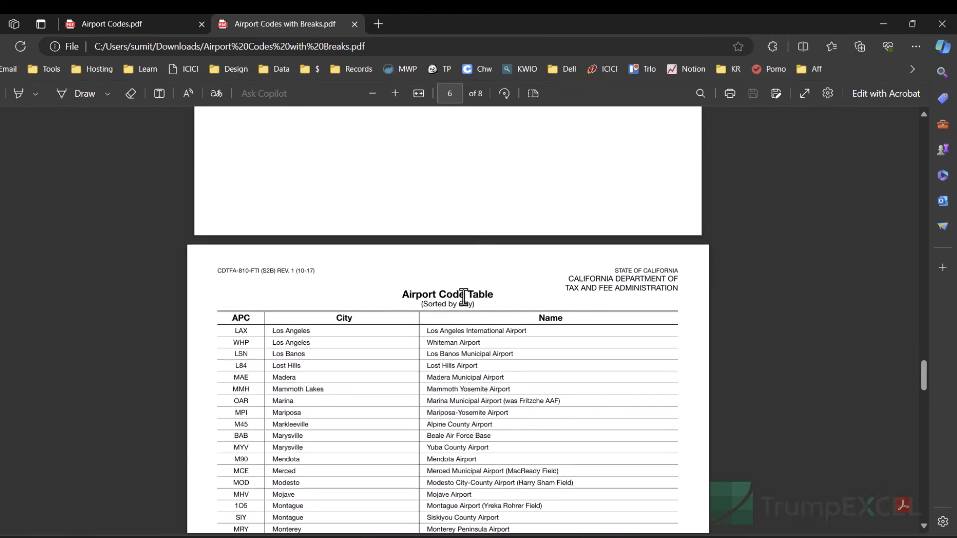
pyautogui.scroll(15, 463, 297)
pyautogui.moveTo(922, 298); pyautogui.dragTo(923, 136)
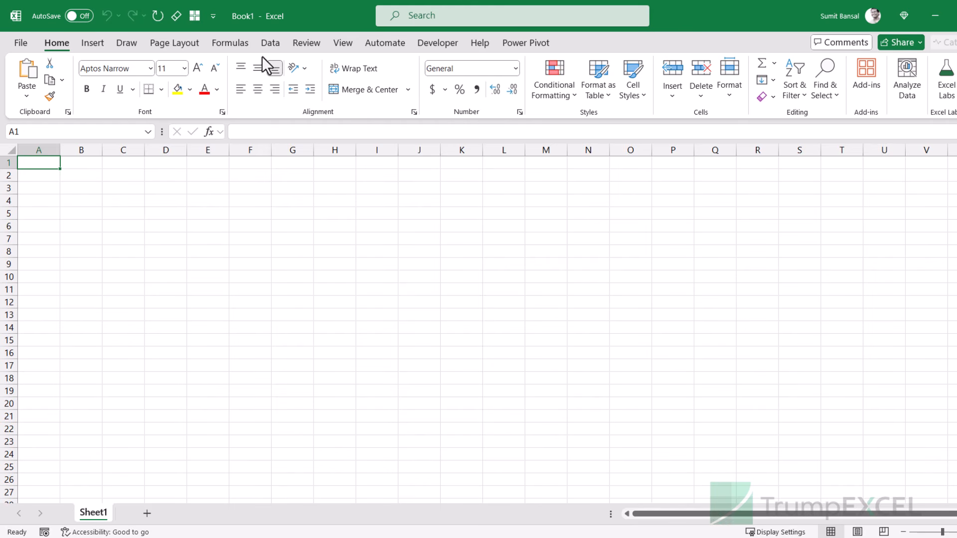
# Start a PDF data import and choose Airport Codes with Breaks.pdf from the Downloads folder as the source.
pyautogui.click(270, 45)
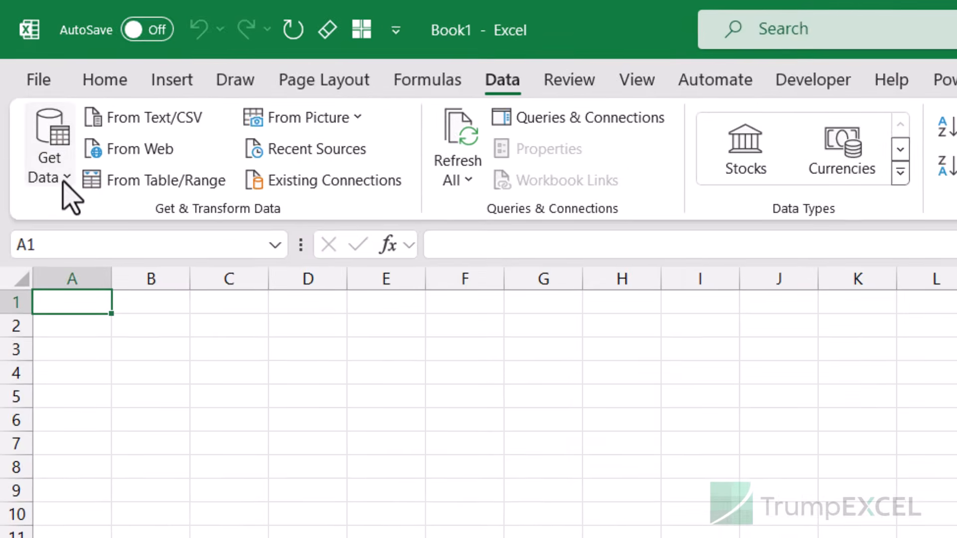
pyautogui.click(54, 152)
pyautogui.moveTo(79, 183)
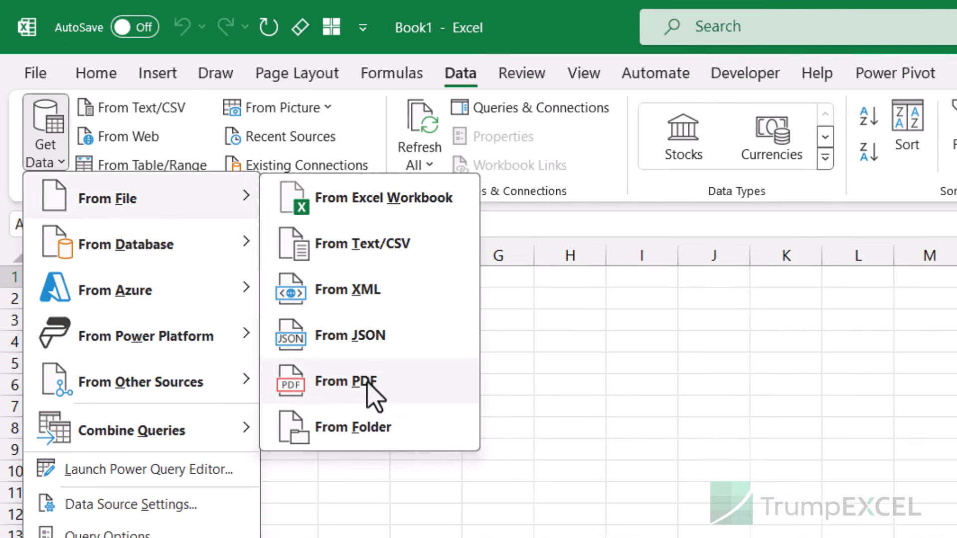
pyautogui.click(351, 418)
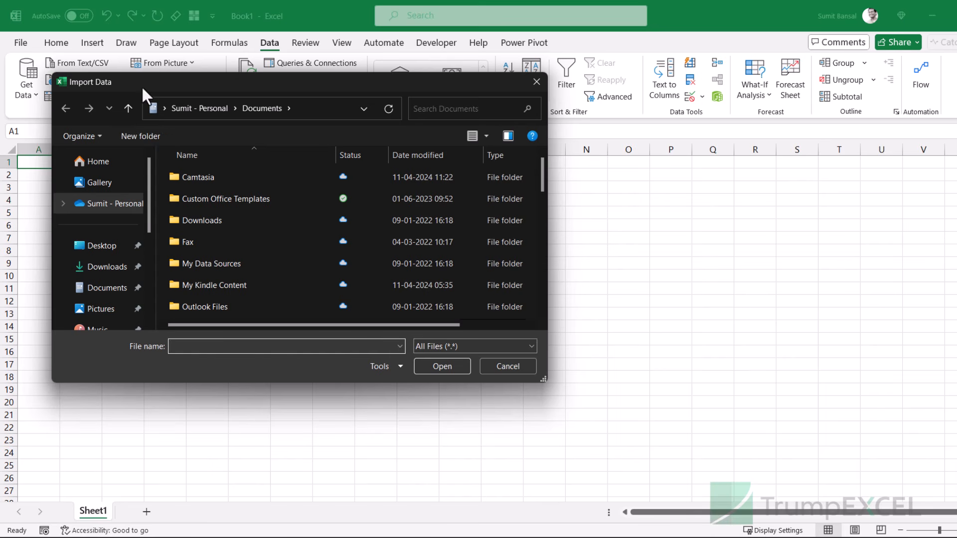
pyautogui.click(110, 268)
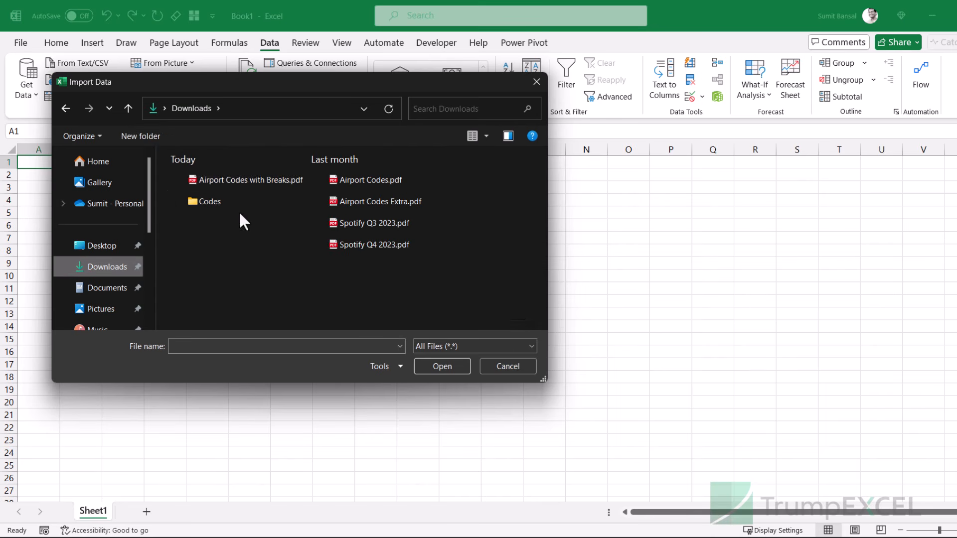
pyautogui.click(234, 182)
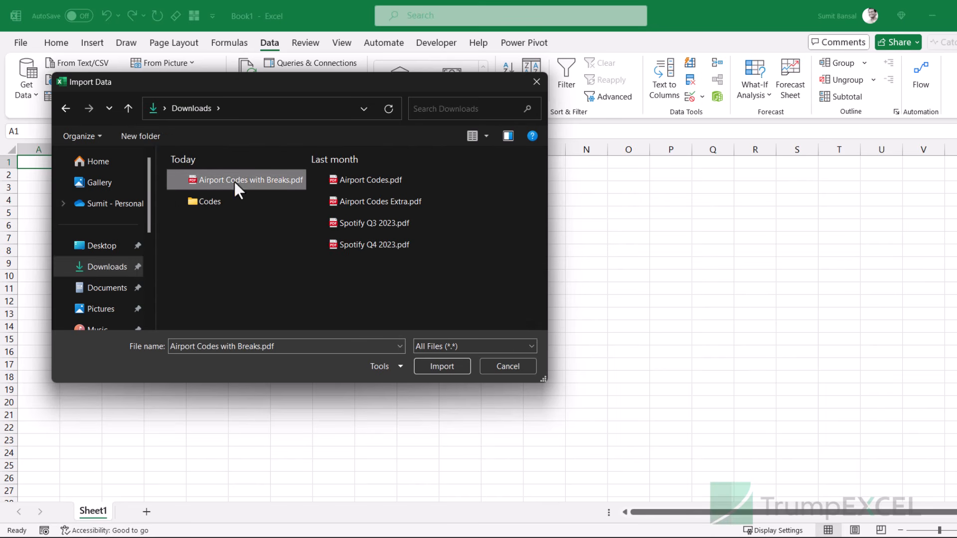
pyautogui.click(442, 367)
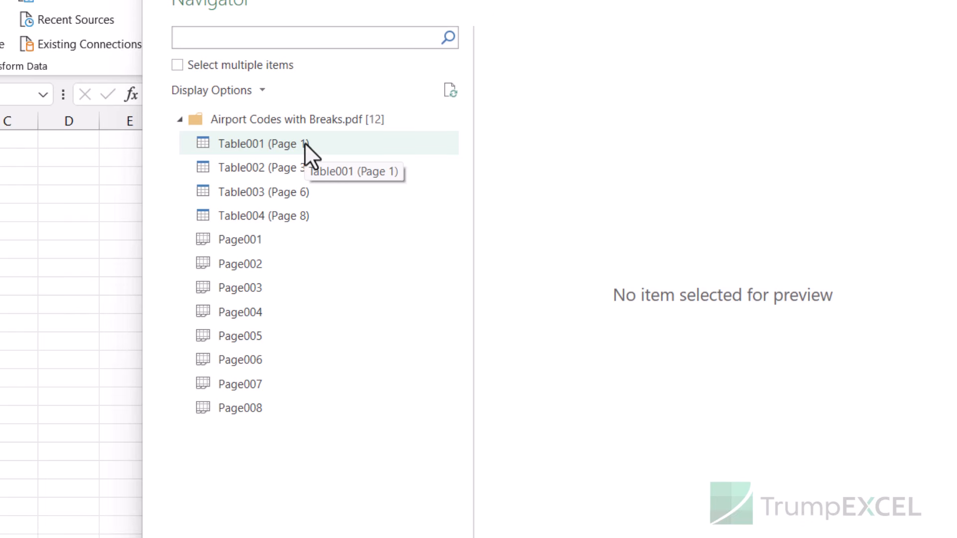
# Preview Table001, enable multiple selection, and send Table001, Table002, Table003 and Table004 to Power Query Editor for transformation.
pyautogui.click(280, 147)
pyautogui.scroll(-1, 695, 312)
pyautogui.scroll(1, 693, 309)
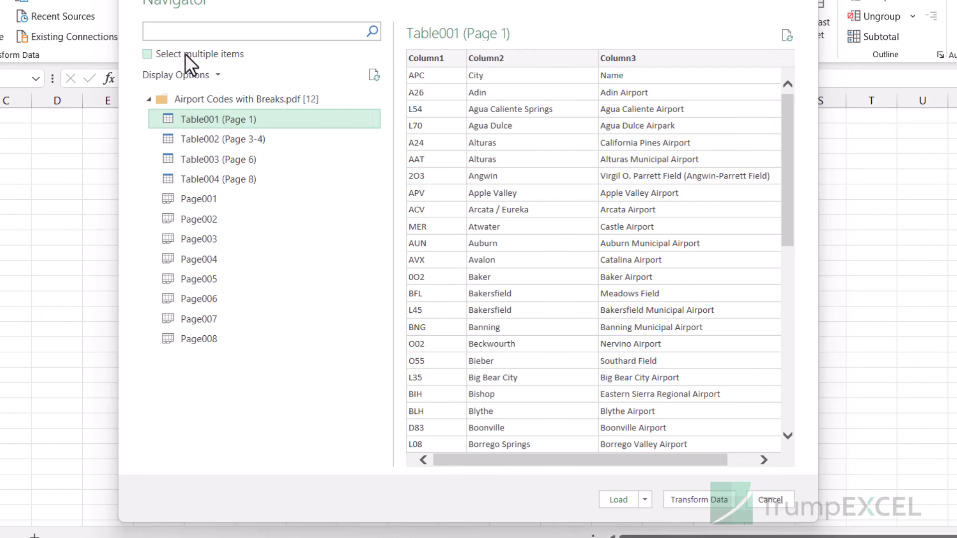
pyautogui.click(148, 55)
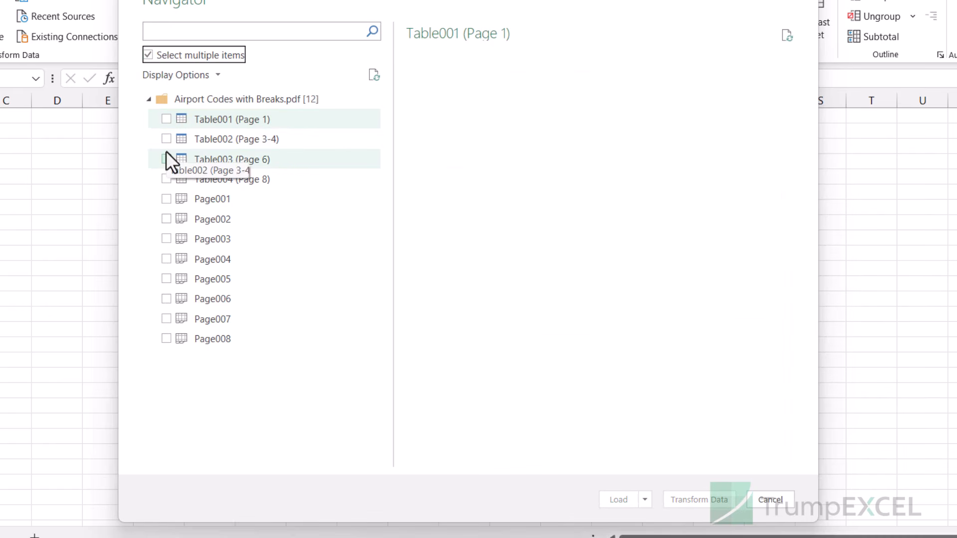
pyautogui.click(167, 119)
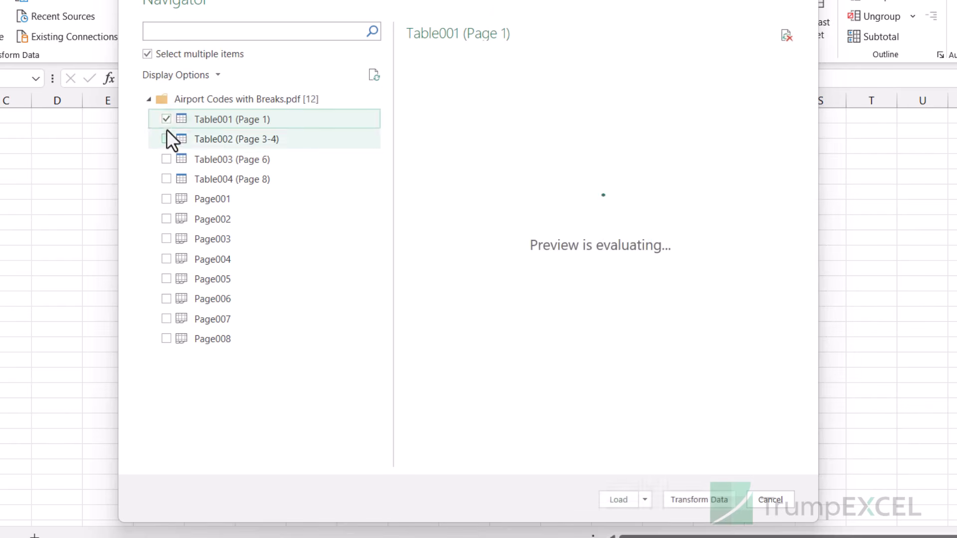
pyautogui.click(166, 139)
pyautogui.click(167, 159)
pyautogui.click(167, 179)
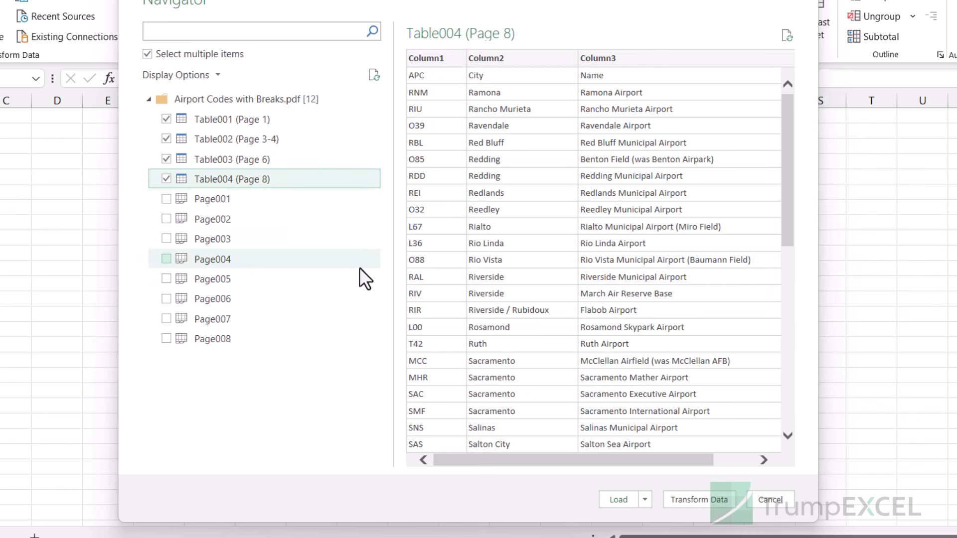
pyautogui.click(699, 498)
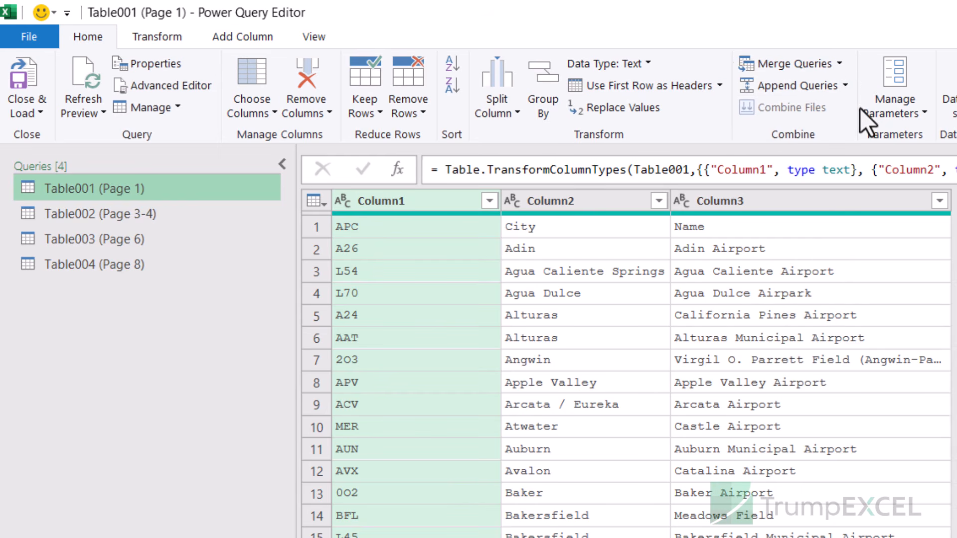
# Append Table001, Table002, Table003 and Table004 into a new query using the three or more tables option.
pyautogui.click(845, 90)
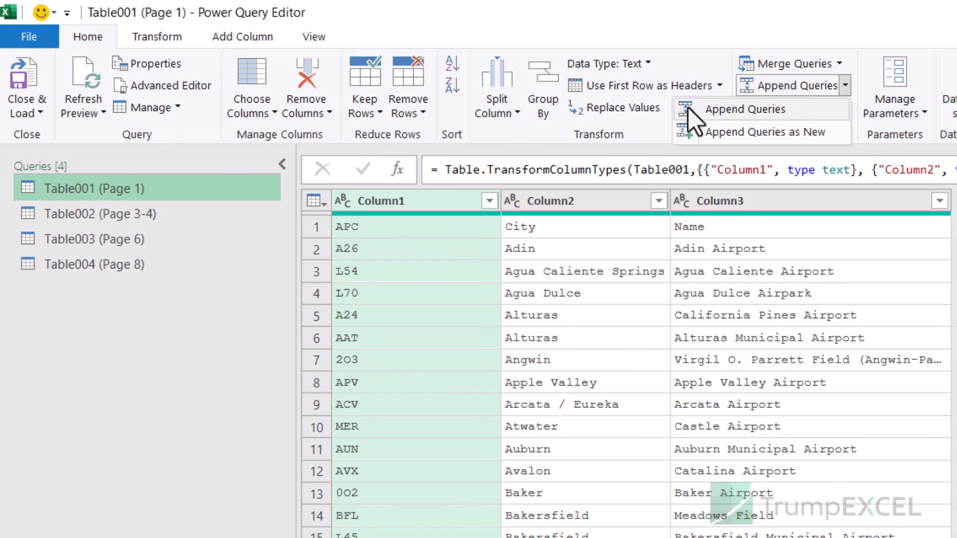
pyautogui.click(770, 133)
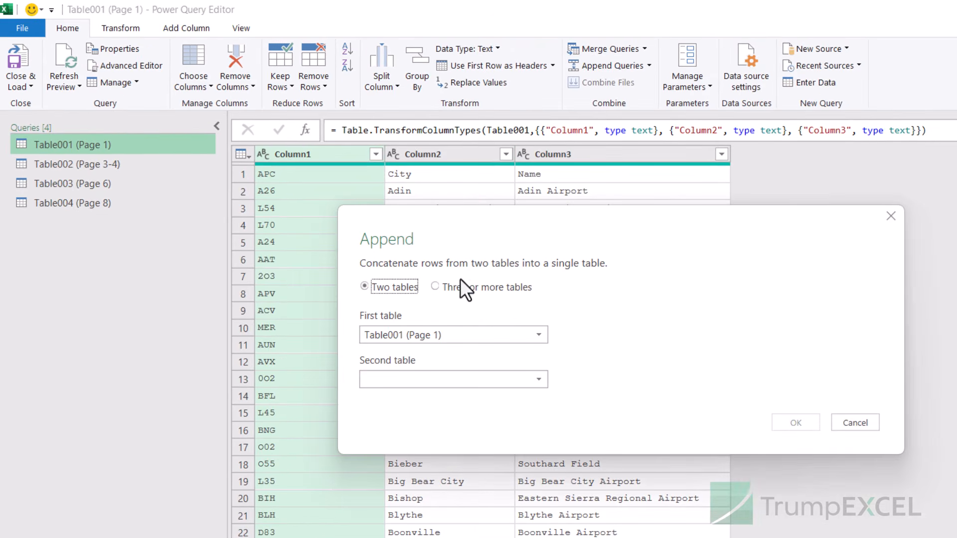
pyautogui.moveTo(471, 243); pyautogui.dragTo(499, 177)
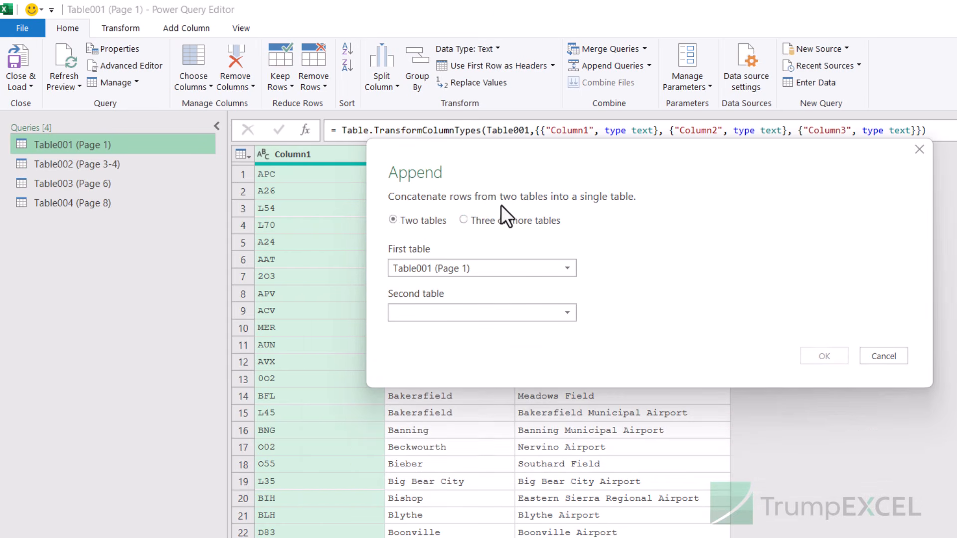
pyautogui.click(463, 219)
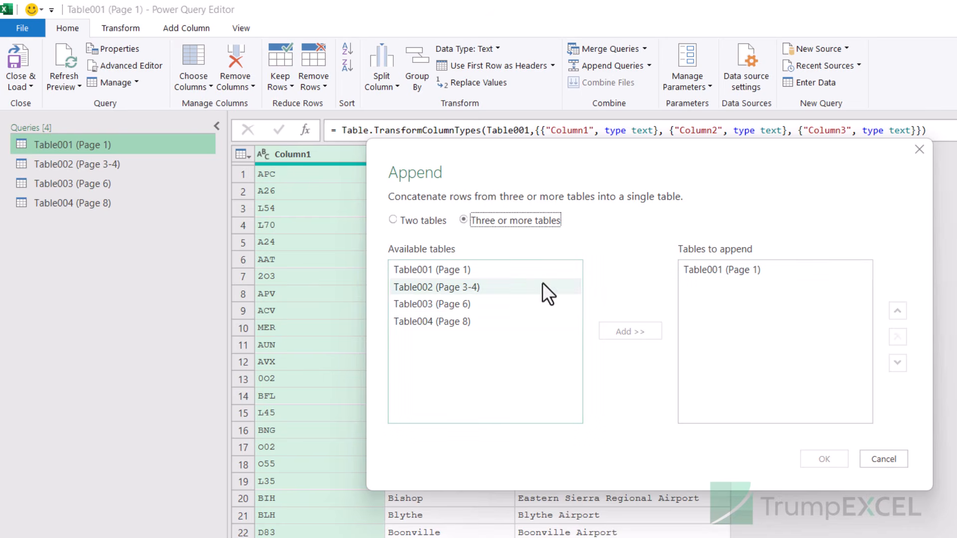
pyautogui.click(441, 288)
pyautogui.keyDown('shift'); pyautogui.click(467, 315); pyautogui.keyUp('shift')
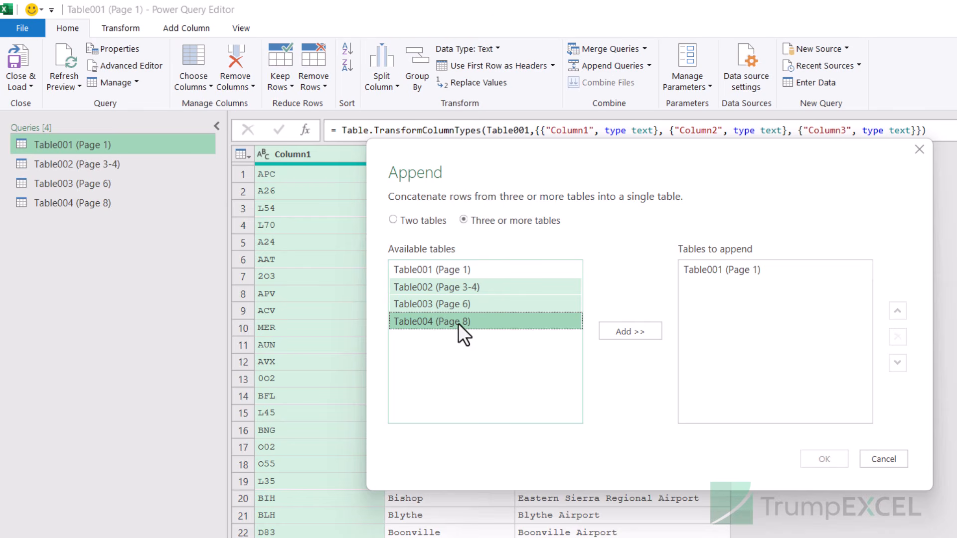
pyautogui.click(629, 331)
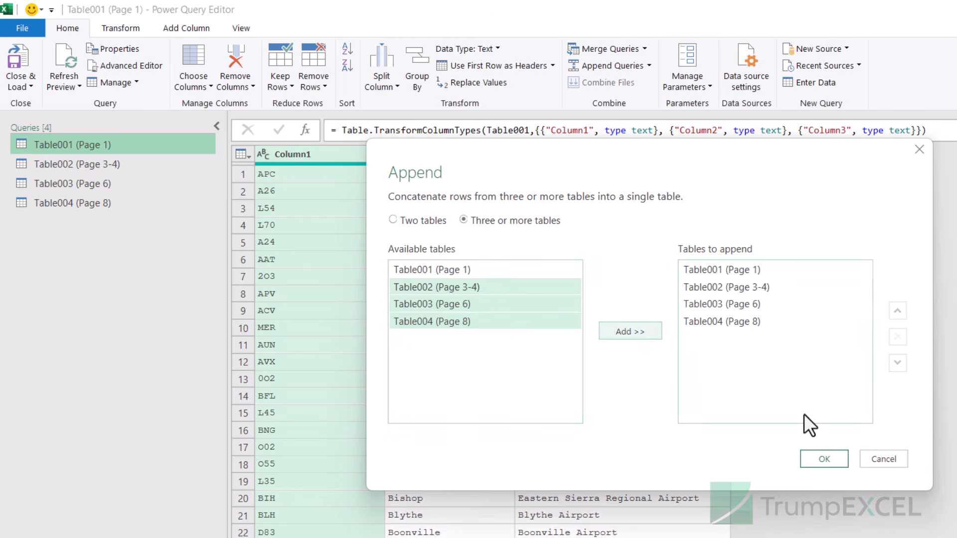
pyautogui.click(823, 459)
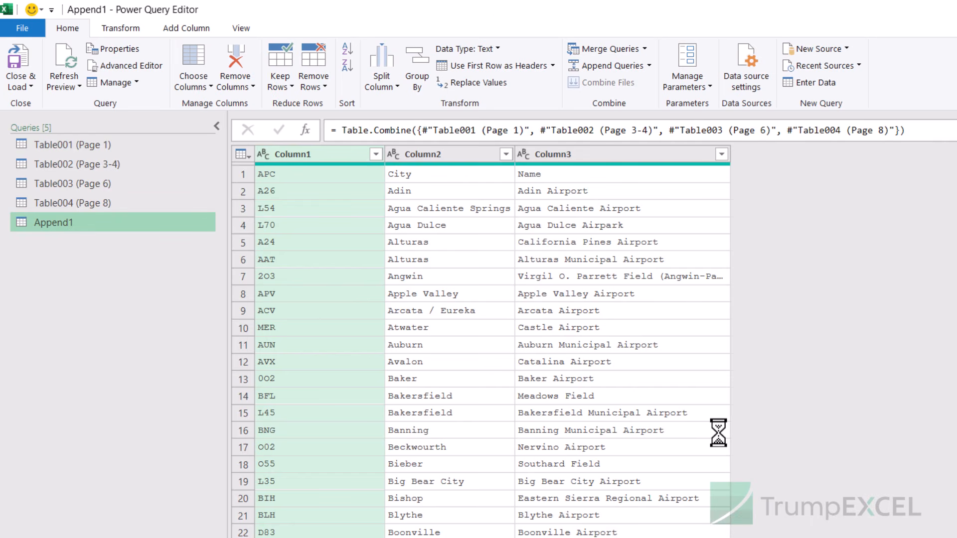
# Examine the rows of the appended query for repeated header rows and return to the first row.
pyautogui.moveTo(35, 216); pyautogui.dragTo(42, 231)
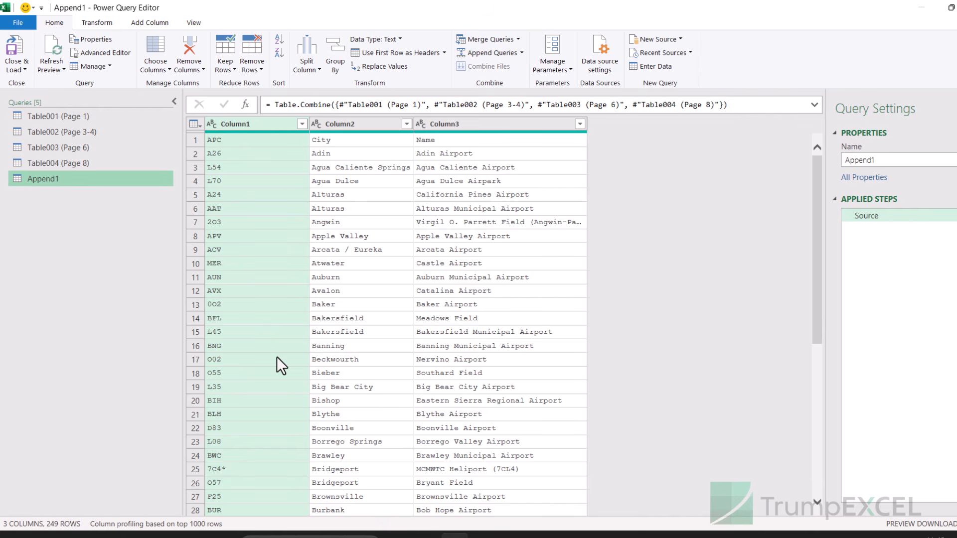
pyautogui.click(196, 139)
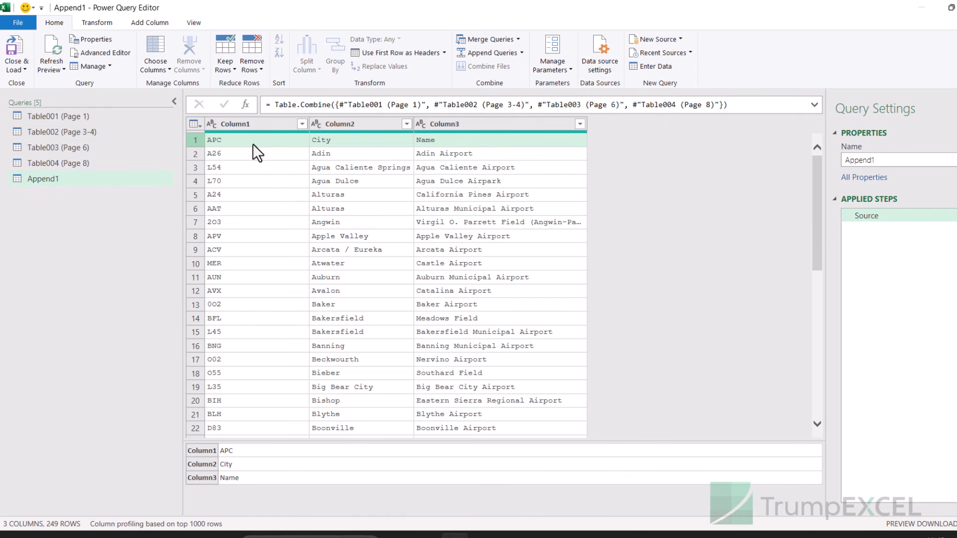
pyautogui.scroll(-12, 313, 264)
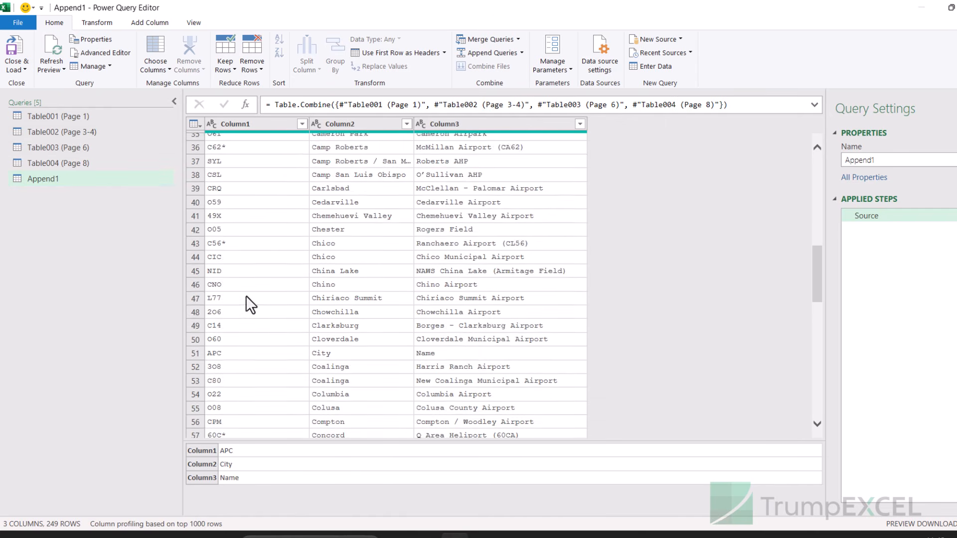
pyautogui.click(194, 307)
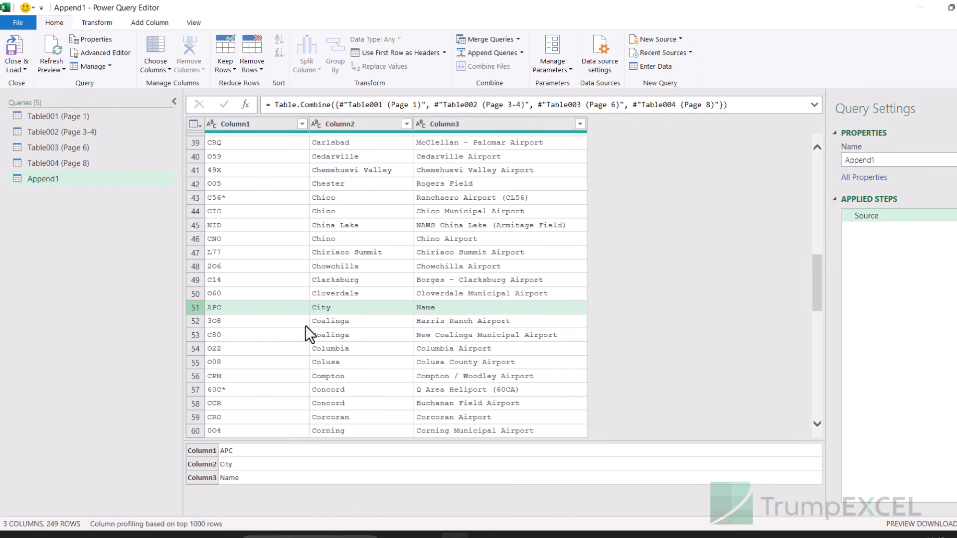
pyautogui.scroll(-12, 256, 321)
pyautogui.scroll(-20, 259, 315)
pyautogui.scroll(3, 260, 314)
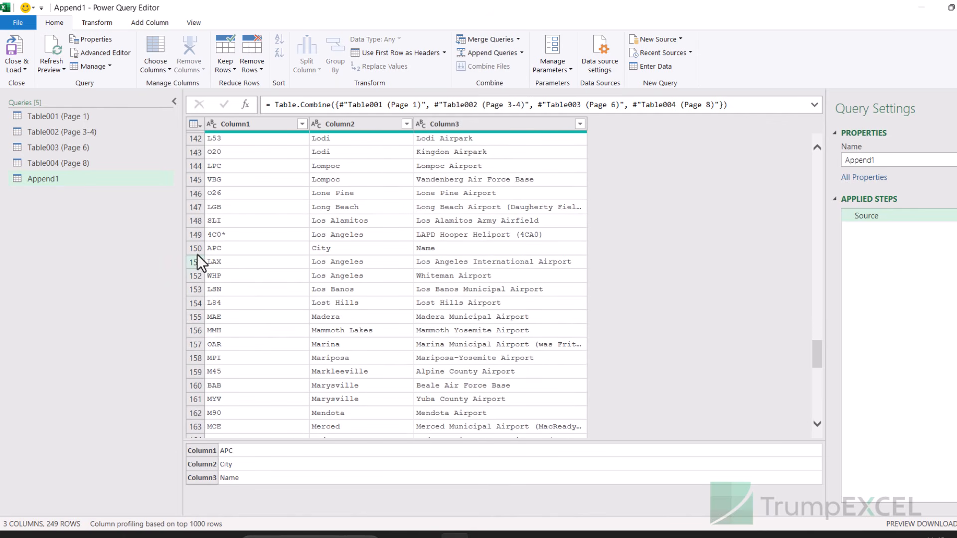
pyautogui.click(196, 249)
pyautogui.scroll(6, 283, 282)
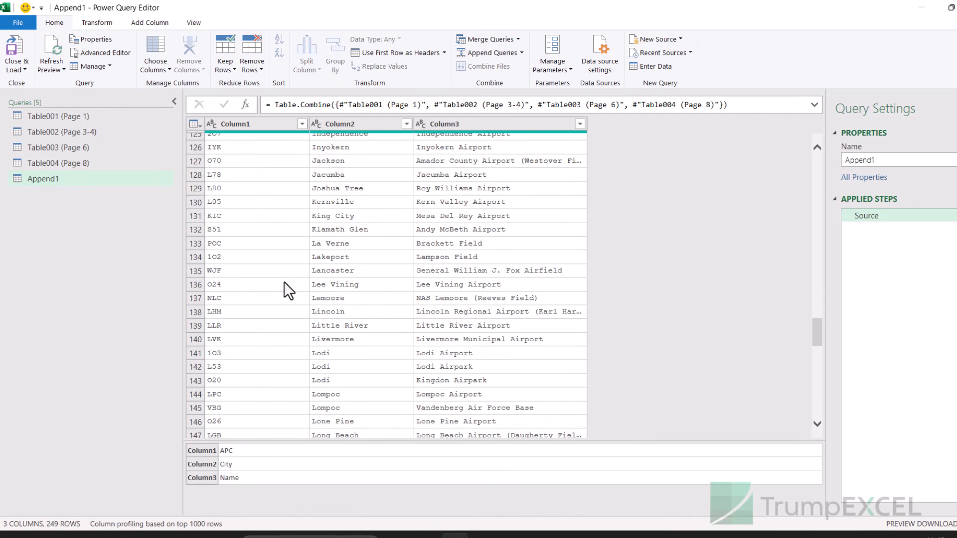
pyautogui.scroll(-6, 283, 282)
pyautogui.scroll(6, 388, 268)
pyautogui.moveTo(816, 332); pyautogui.dragTo(821, 149)
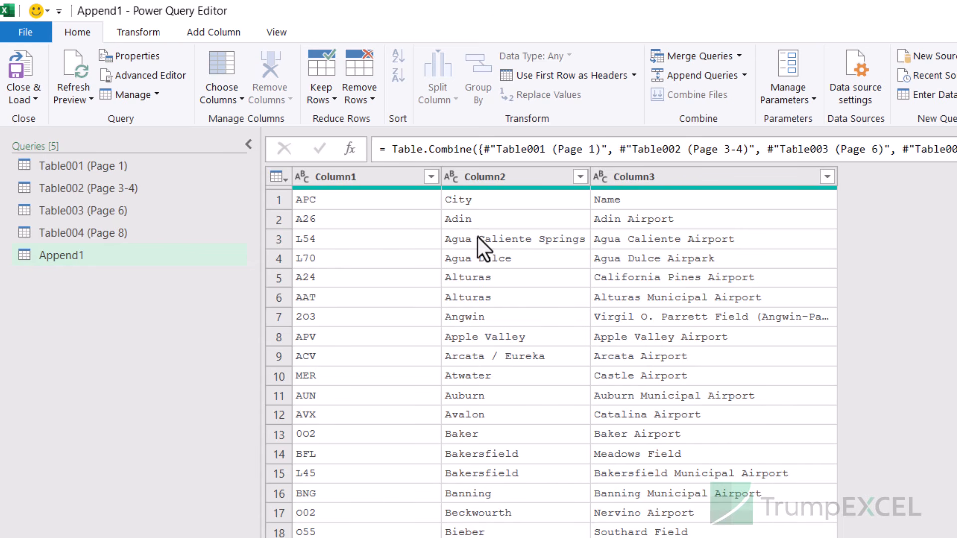
# Remove duplicates based on Column3 in the appended query and promote its first row to column headers.
pyautogui.click(689, 179)
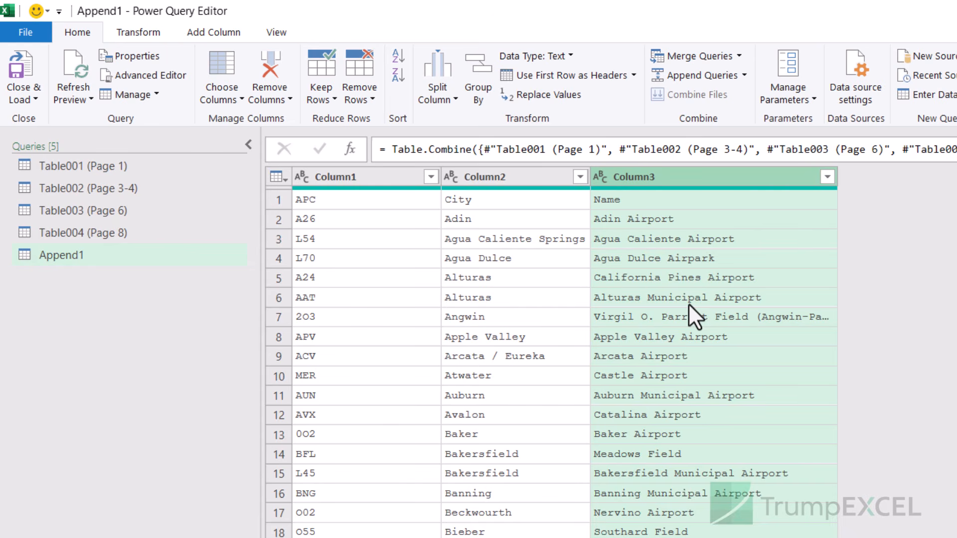
pyautogui.rightClick(699, 178)
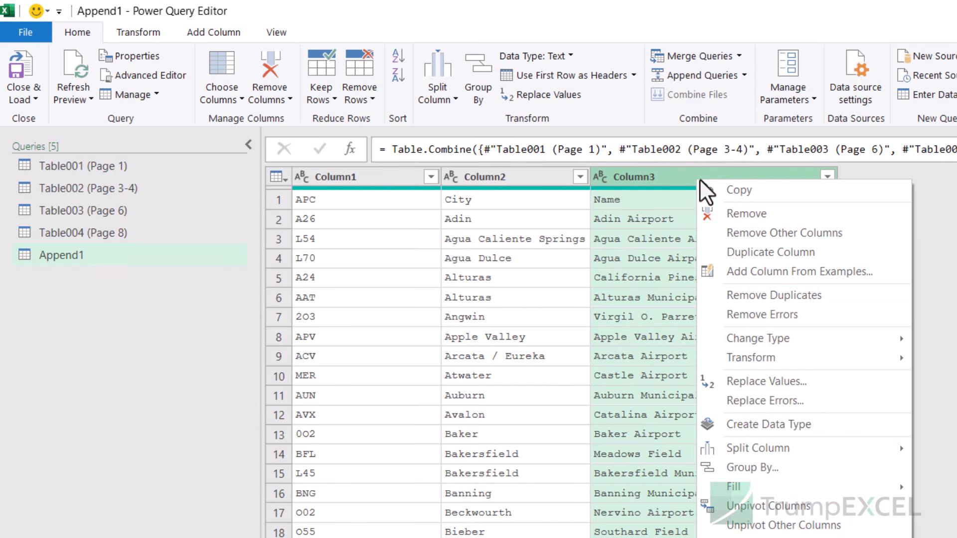
pyautogui.click(777, 295)
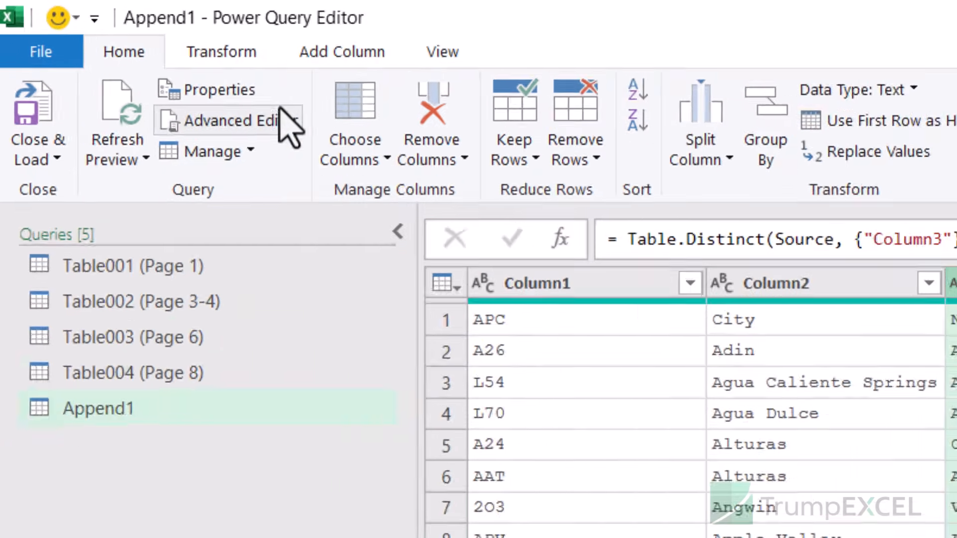
pyautogui.click(96, 23)
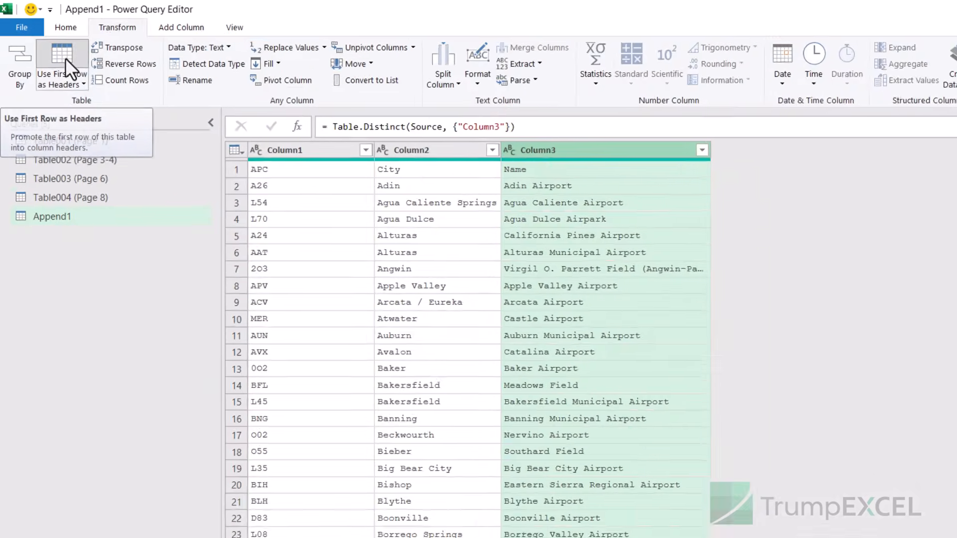
pyautogui.click(64, 58)
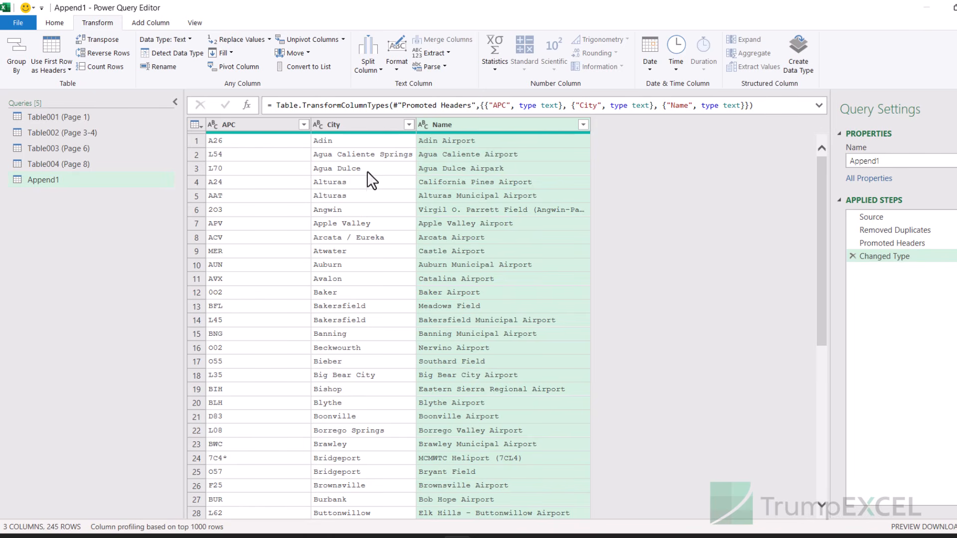
pyautogui.click(210, 125)
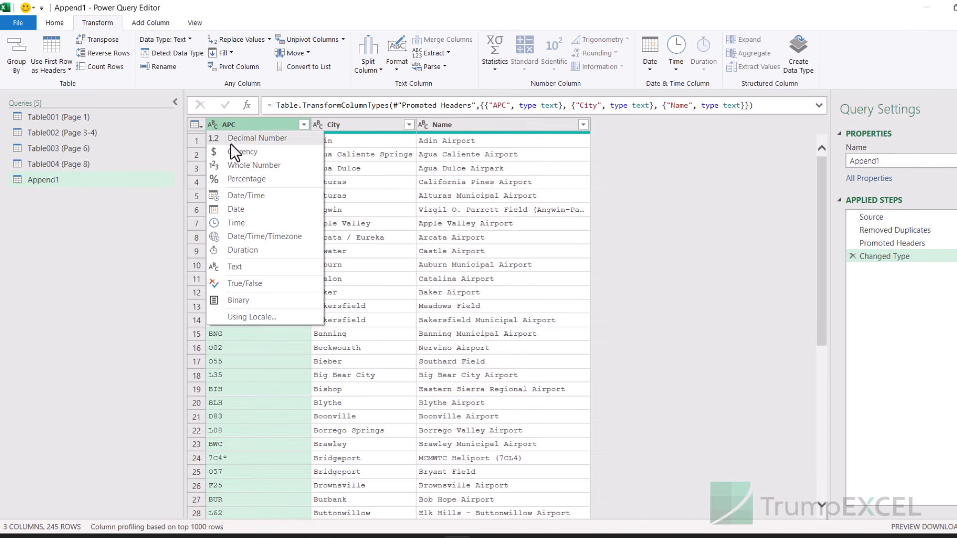
pyautogui.click(243, 125)
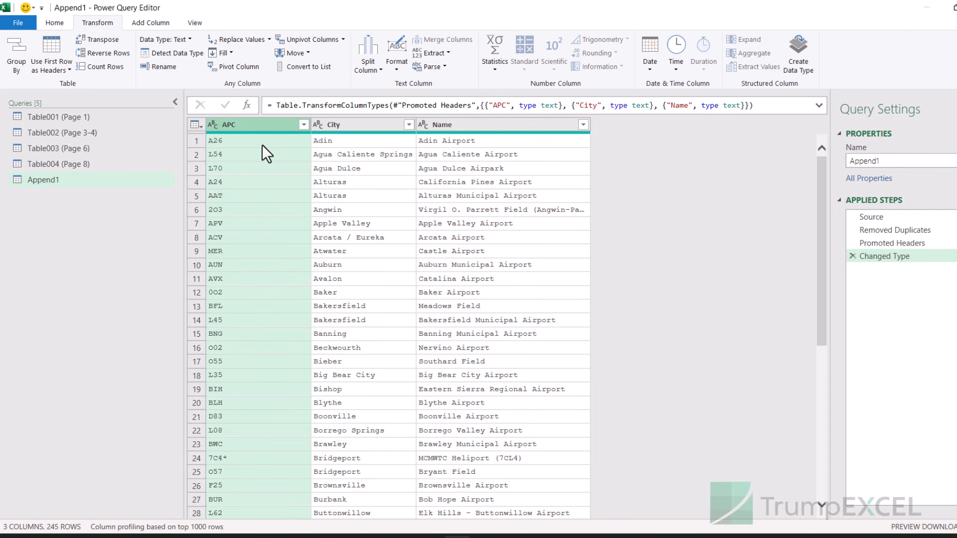
# Close the Power Query Editor and load all the queries with Only Create Connection.
pyautogui.click(59, 25)
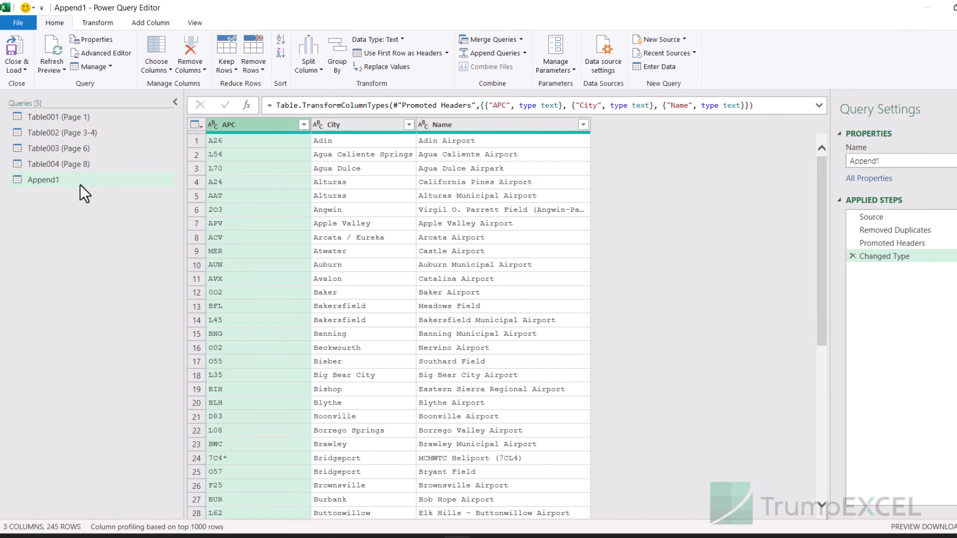
pyautogui.click(25, 69)
pyautogui.click(47, 98)
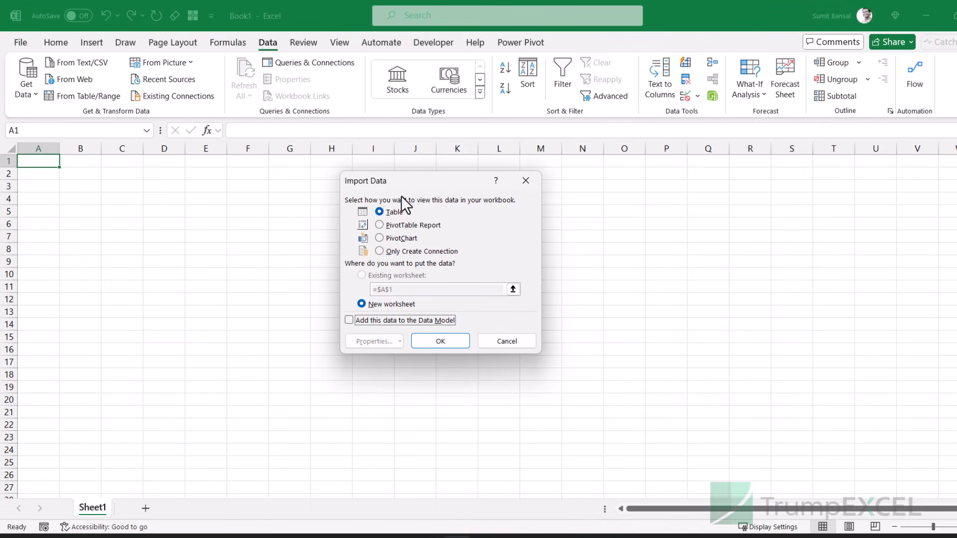
pyautogui.click(394, 252)
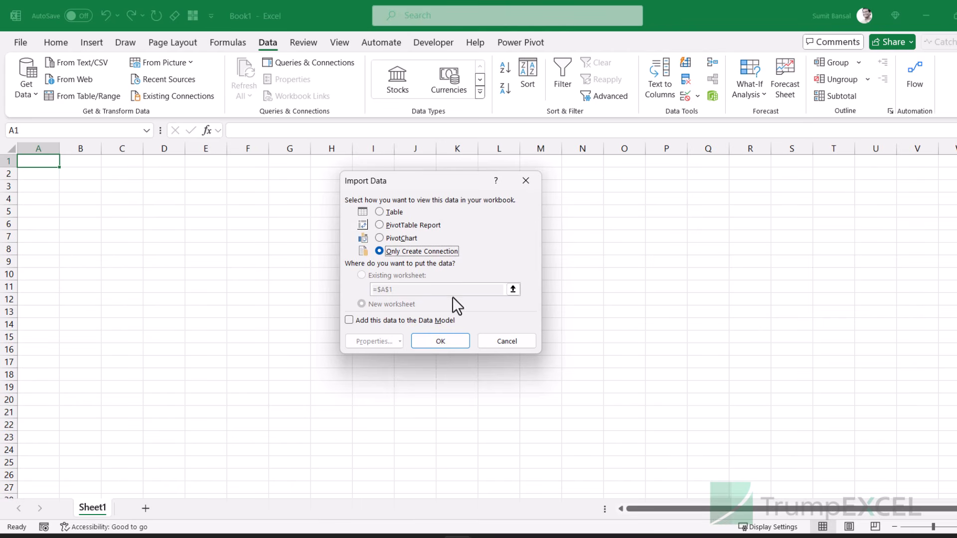
pyautogui.click(442, 343)
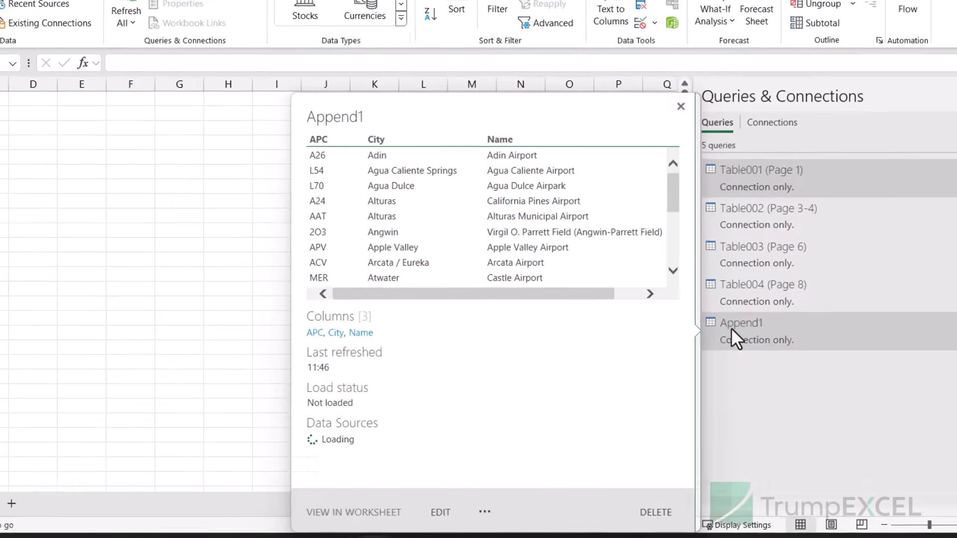
# Load the Append1 query as a table in the existing worksheet at cell A1 and look over its rows.
pyautogui.rightClick(762, 363)
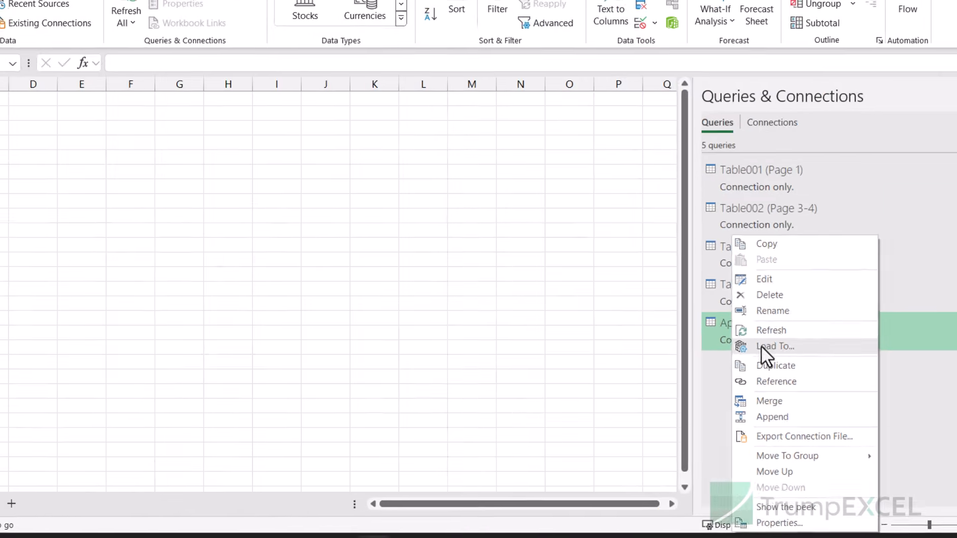
pyautogui.click(754, 339)
pyautogui.click(394, 213)
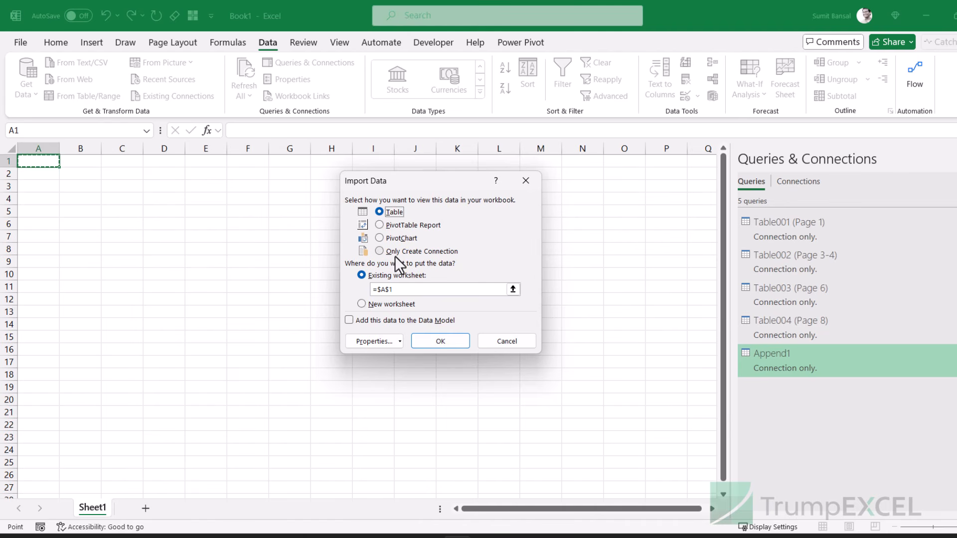
pyautogui.click(433, 342)
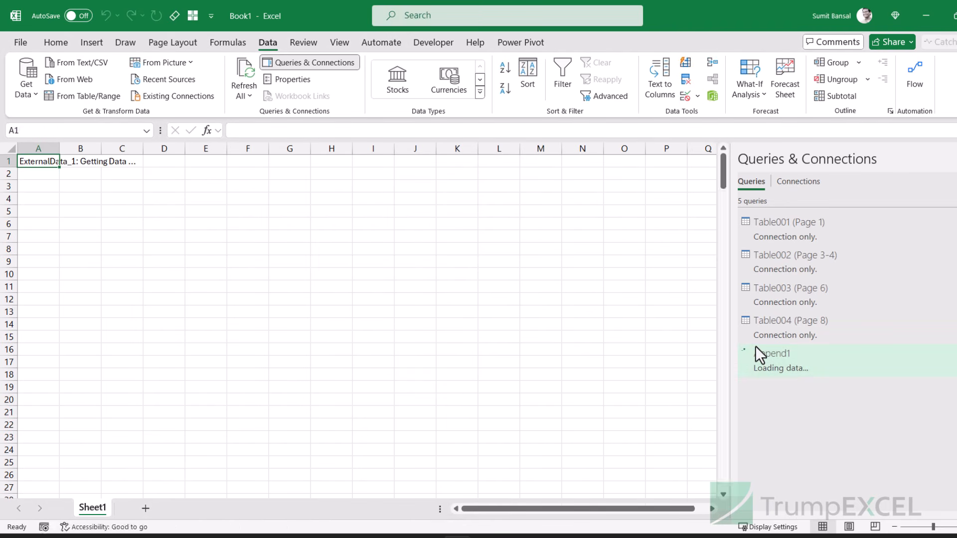
pyautogui.scroll(-2, 259, 280)
pyautogui.scroll(2, 260, 280)
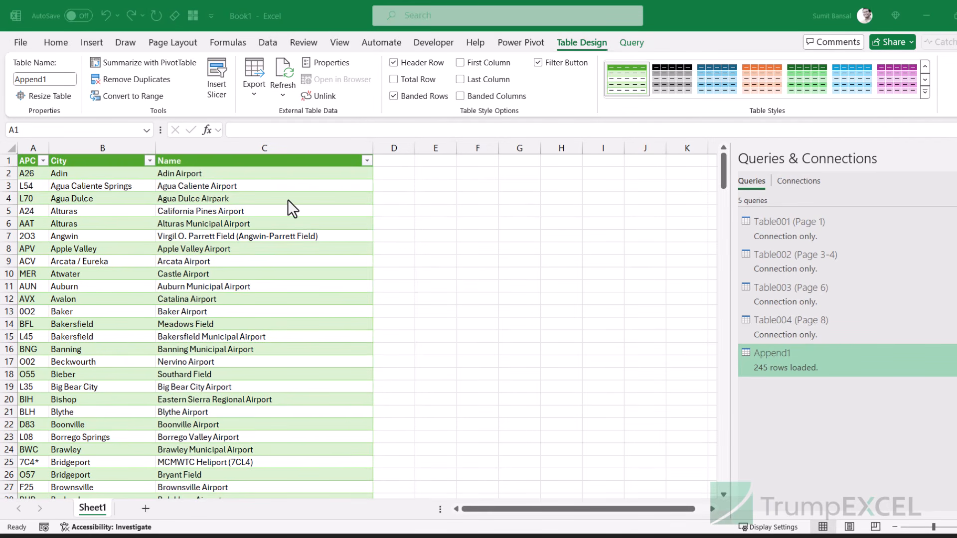
# Create a new workbook and import Airport Codes with Breaks.pdf from the Downloads folder as a PDF data source.
pyautogui.hotkey('ctrl', 'n')
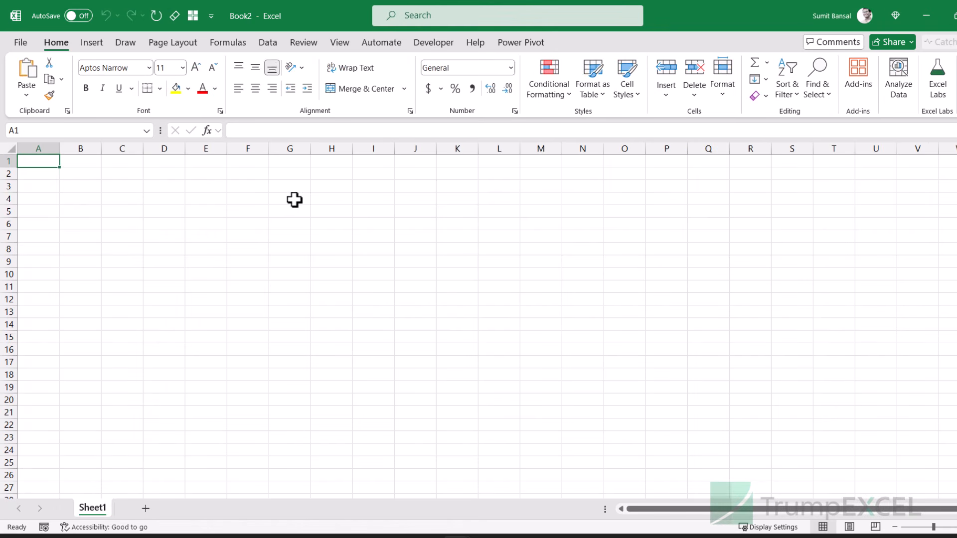
pyautogui.click(268, 48)
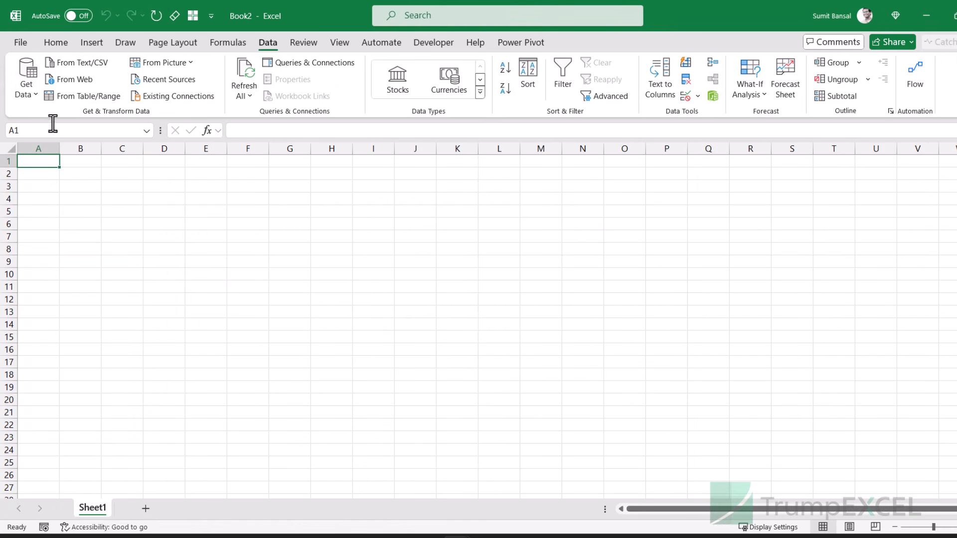
pyautogui.click(27, 90)
pyautogui.moveTo(105, 119)
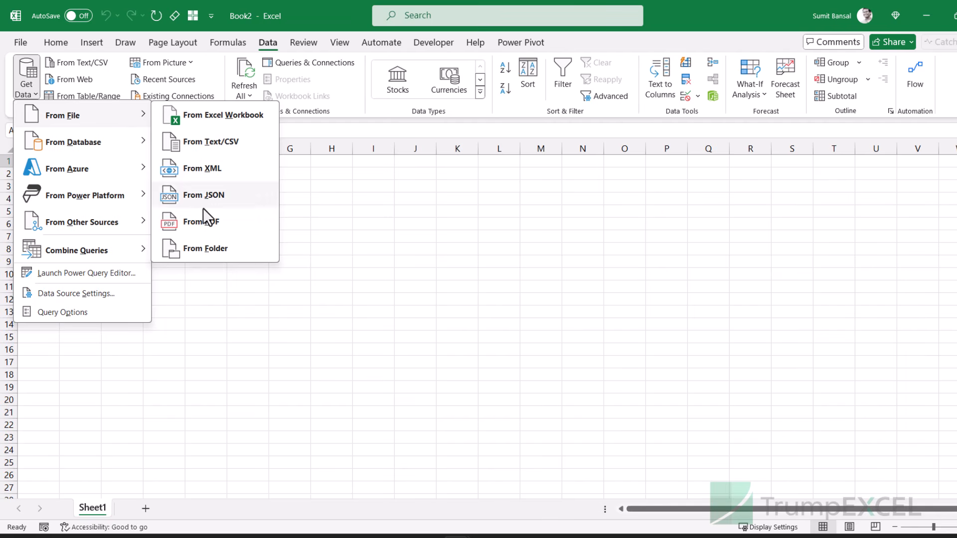
pyautogui.click(209, 220)
pyautogui.click(107, 264)
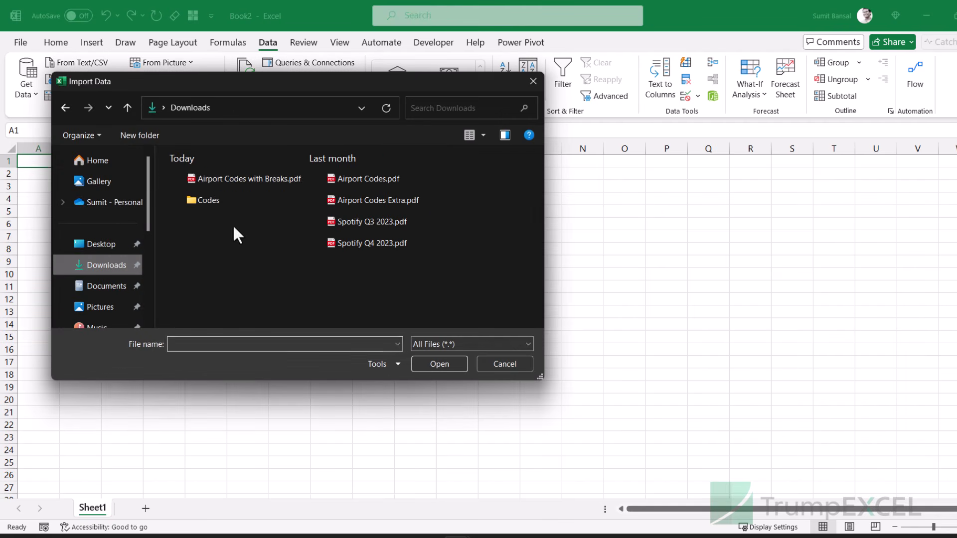
pyautogui.click(244, 180)
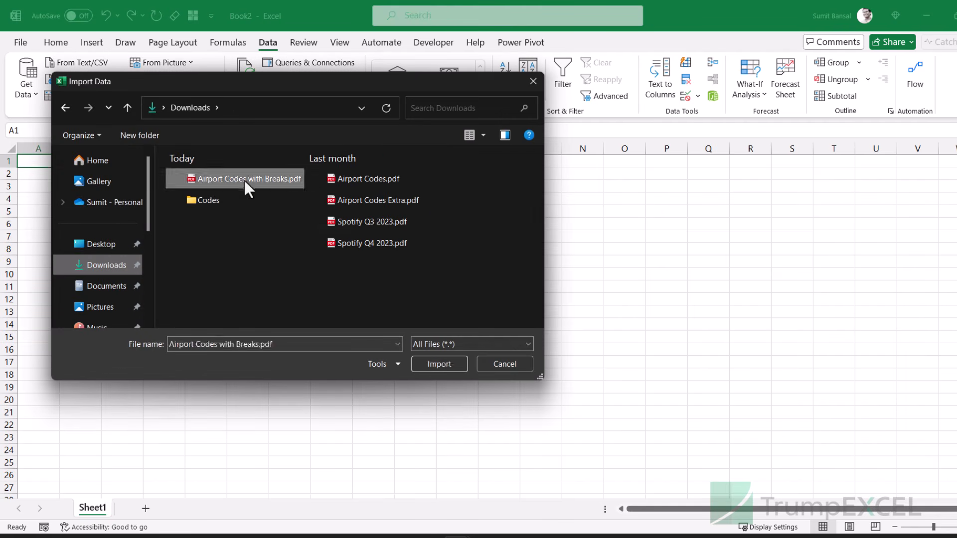
pyautogui.click(436, 365)
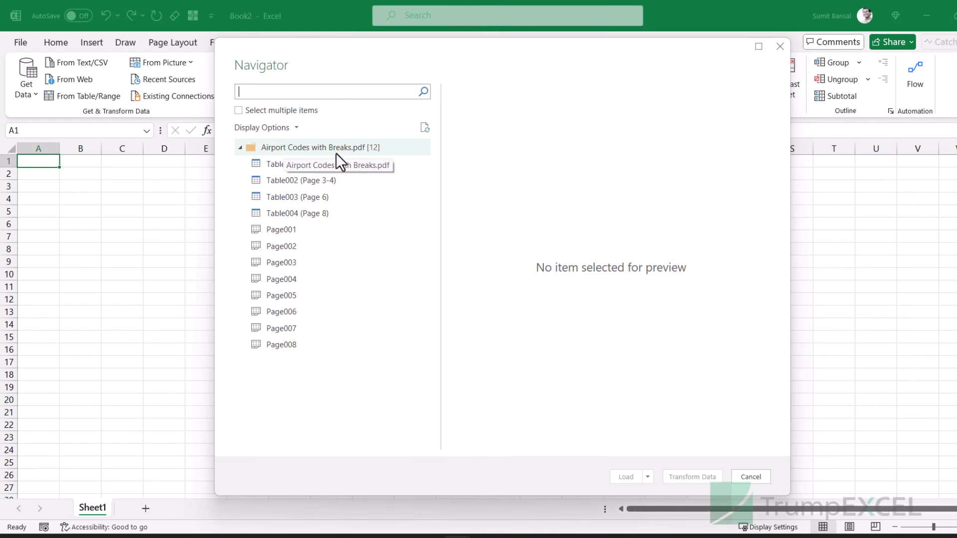
# Send the whole Airport Codes with Breaks.pdf item to Power Query Editor and filter the Kind column to Table only.
pyautogui.click(291, 150)
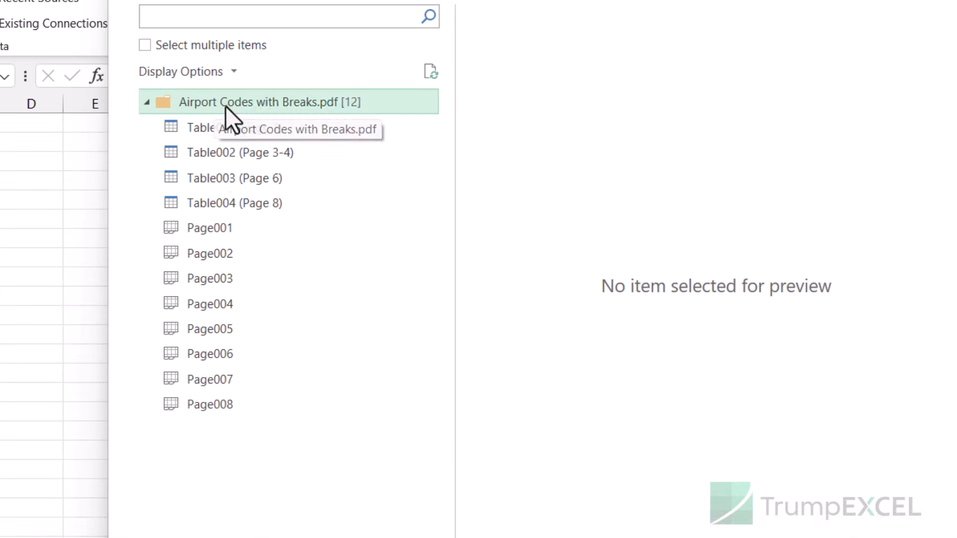
pyautogui.rightClick(225, 106)
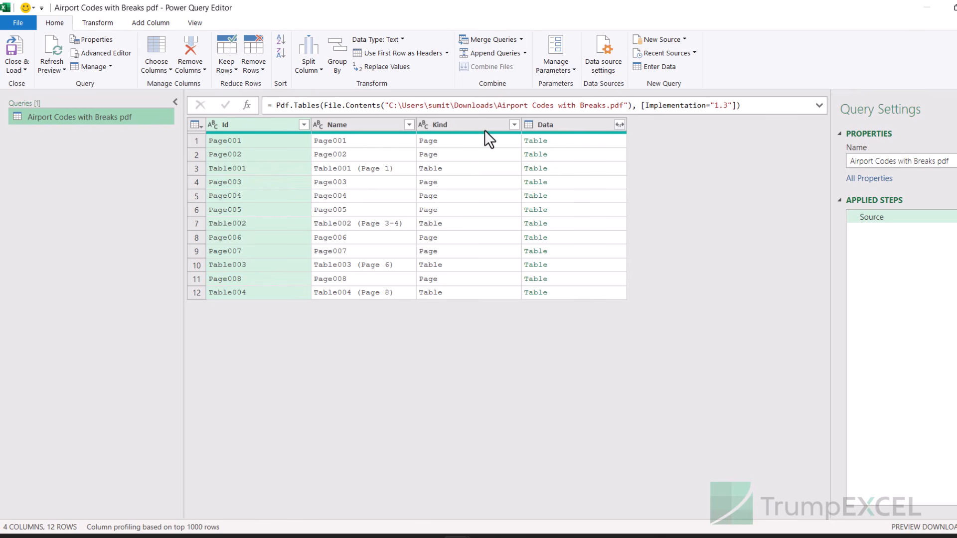
pyautogui.click(514, 124)
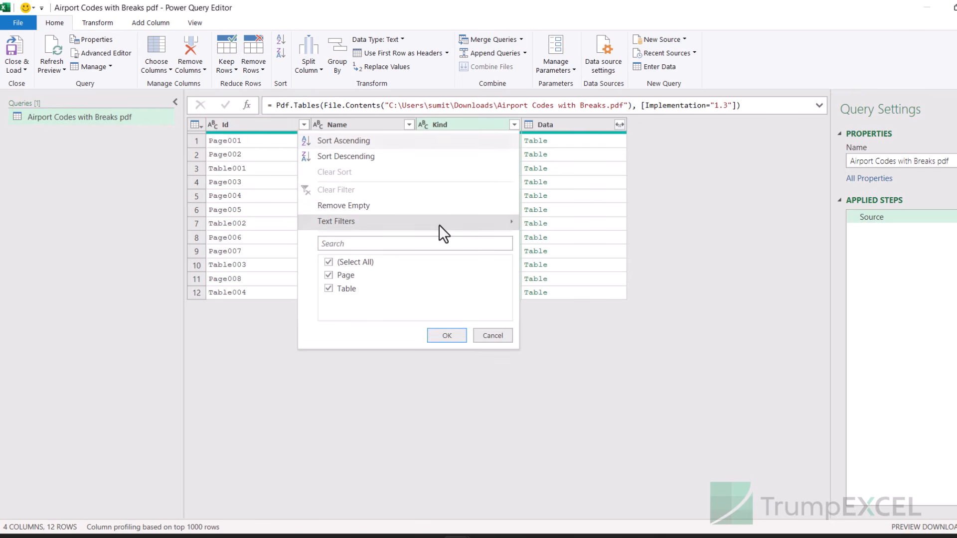
pyautogui.click(327, 276)
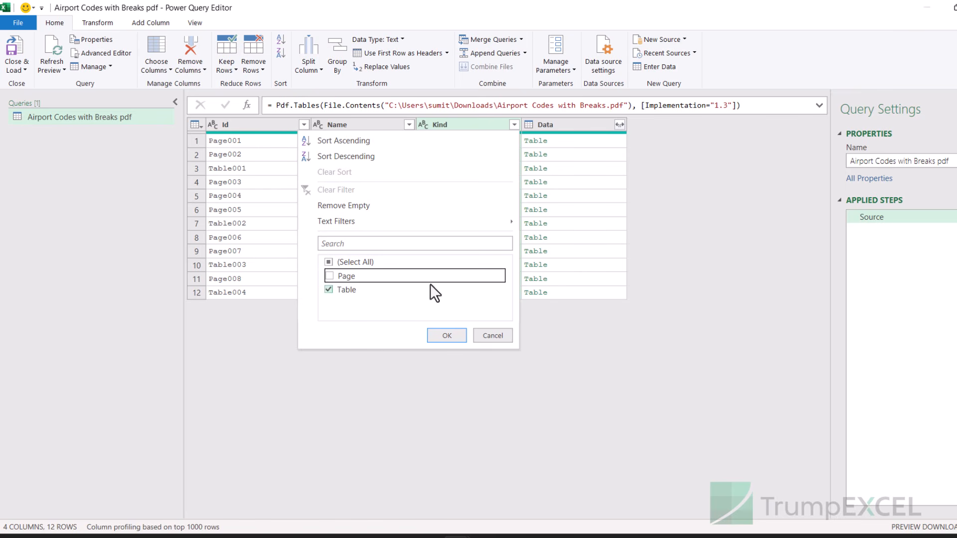
pyautogui.click(444, 335)
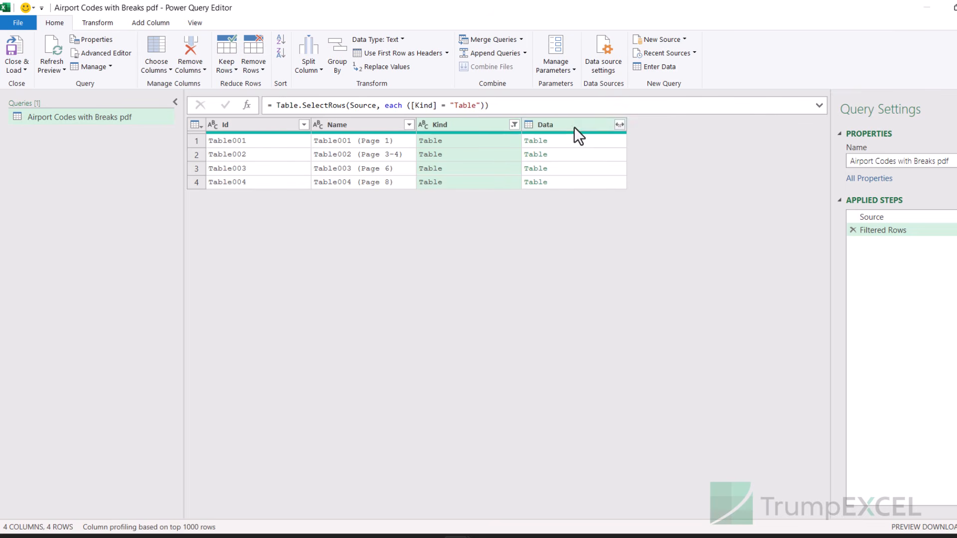
# Preview the nested table for Table001 and remove all columns other than Data.
pyautogui.click(599, 143)
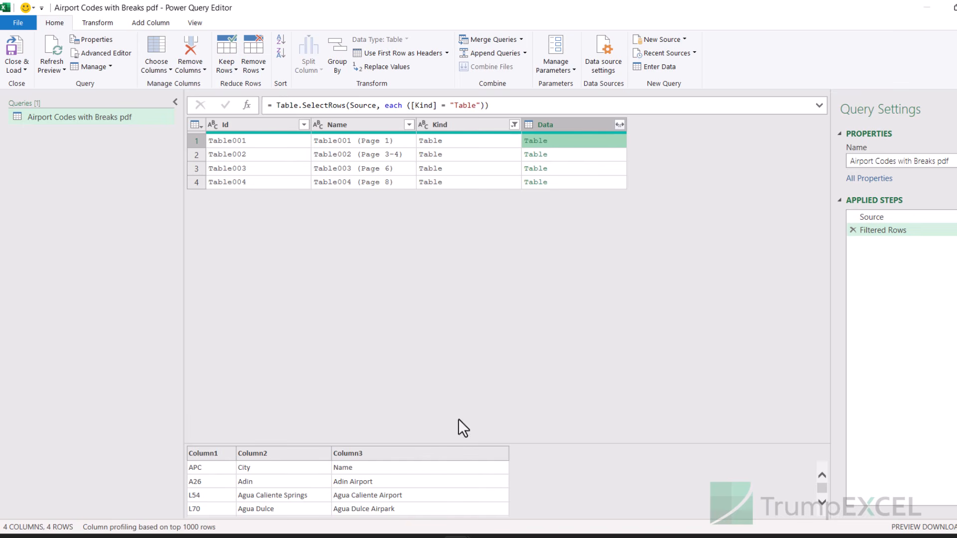
pyautogui.scroll(-3, 485, 492)
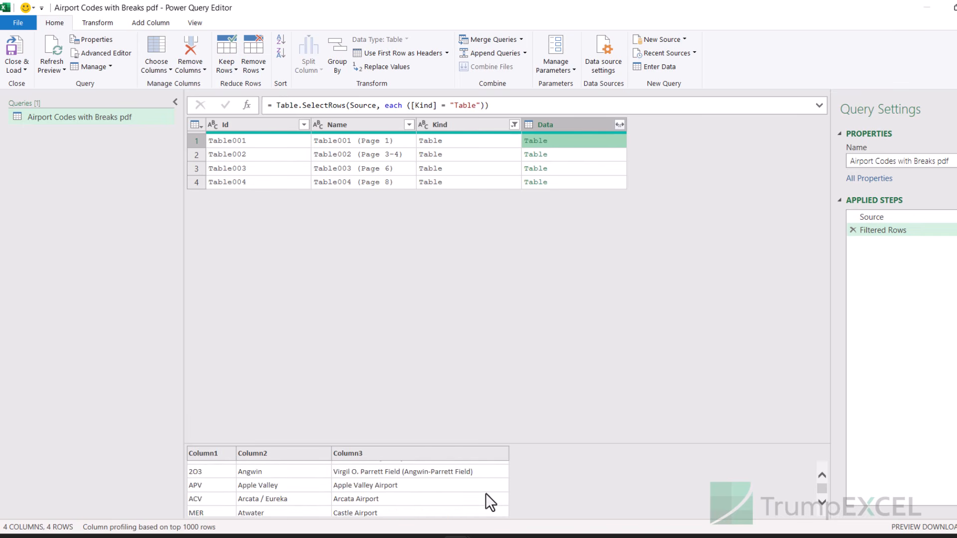
pyautogui.scroll(3, 485, 493)
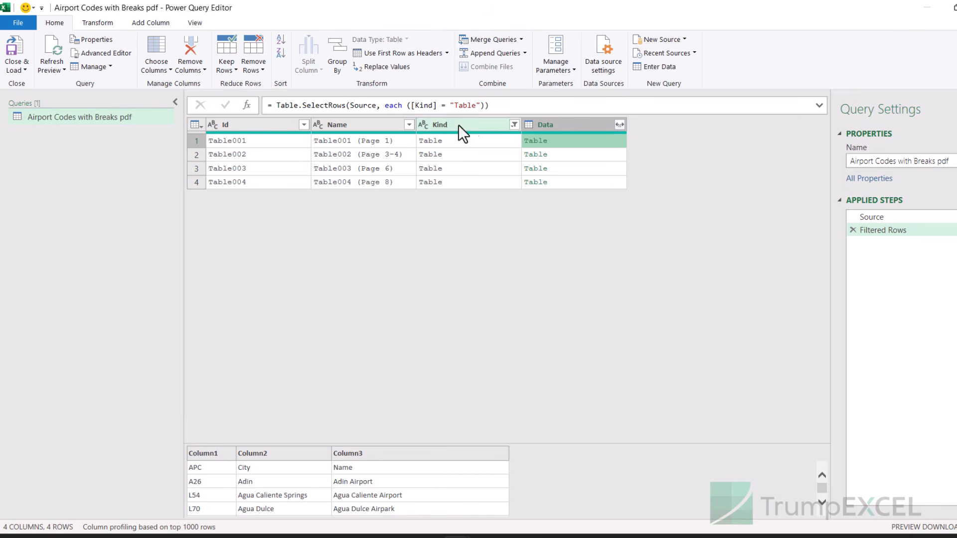
pyautogui.rightClick(575, 125)
pyautogui.click(598, 162)
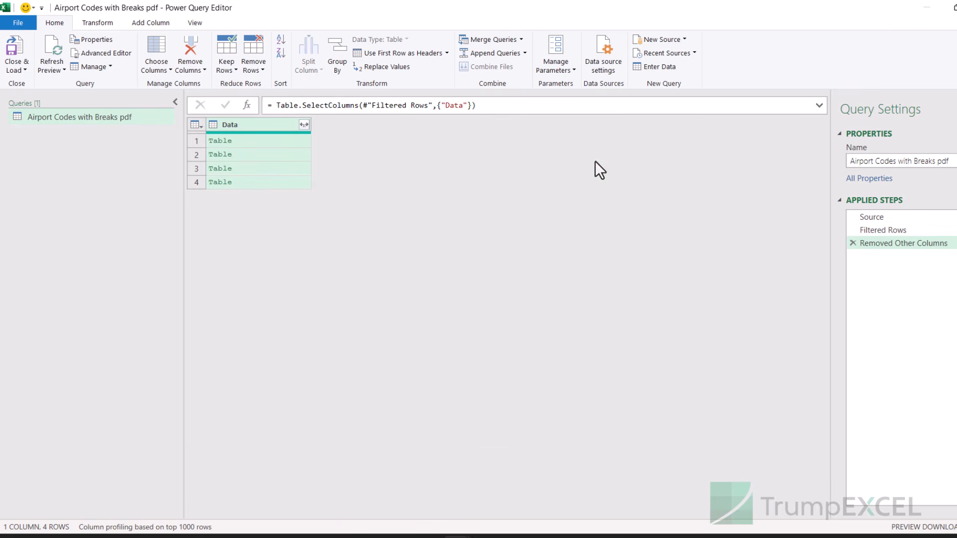
# Expand the Data column into Column1, Column2 and Column3 without using the original column name as prefix.
pyautogui.click(304, 125)
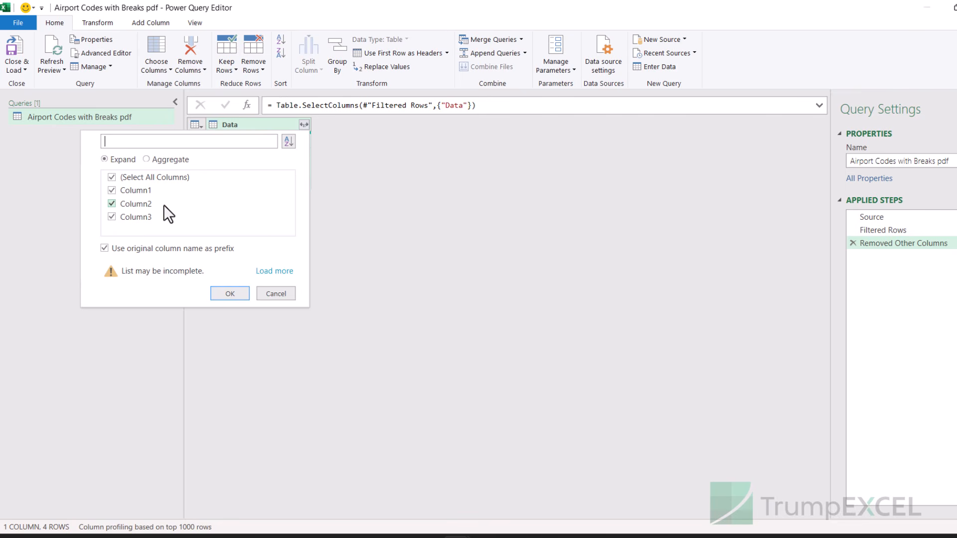
pyautogui.click(127, 250)
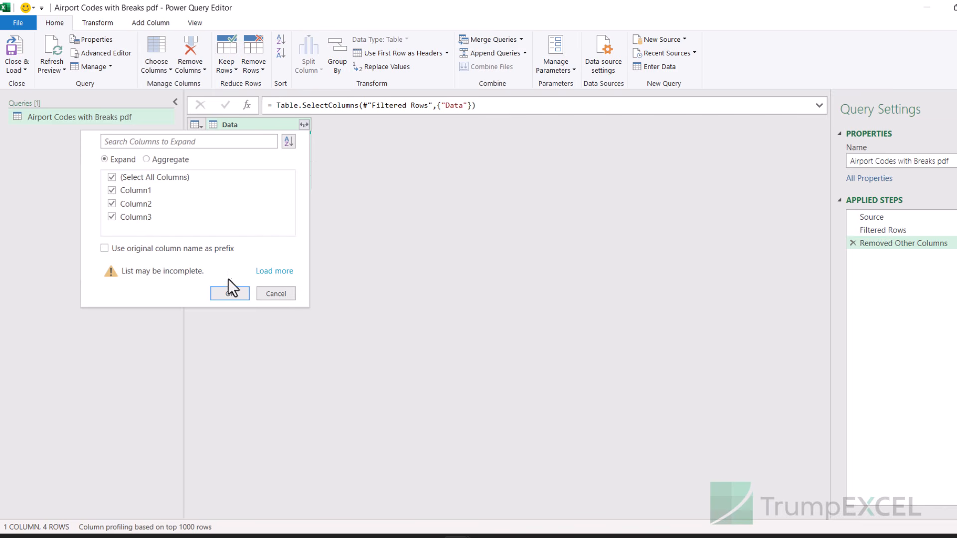
pyautogui.click(234, 293)
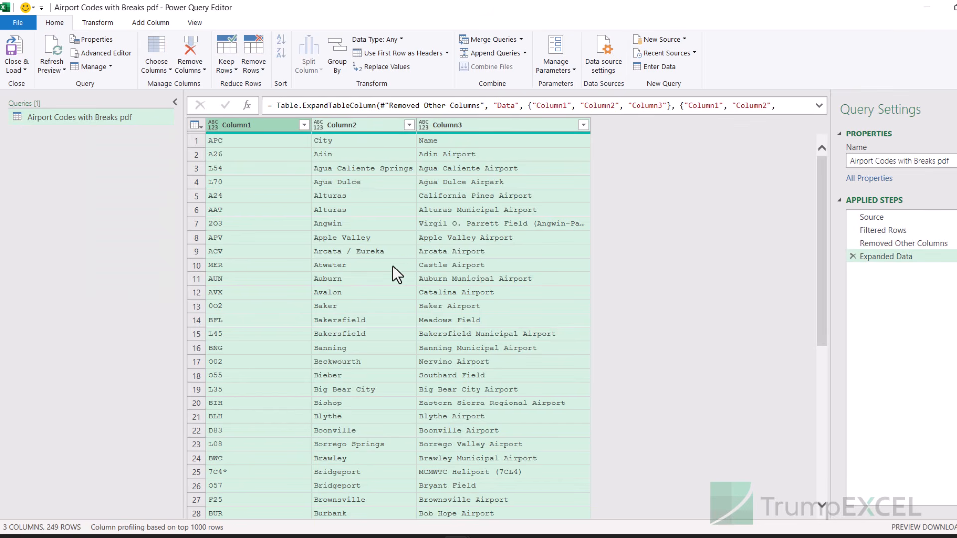
# Check the expanded rows for repeated headers, remove duplicates based on Column3, and promote the first row to column headers.
pyautogui.scroll(-14, 393, 267)
pyautogui.scroll(14, 393, 267)
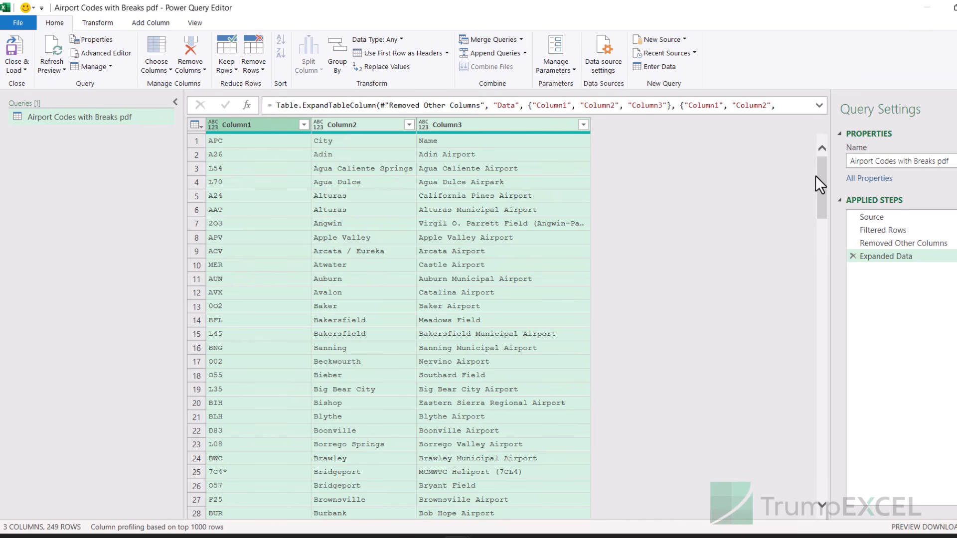
pyautogui.moveTo(820, 174); pyautogui.dragTo(823, 244)
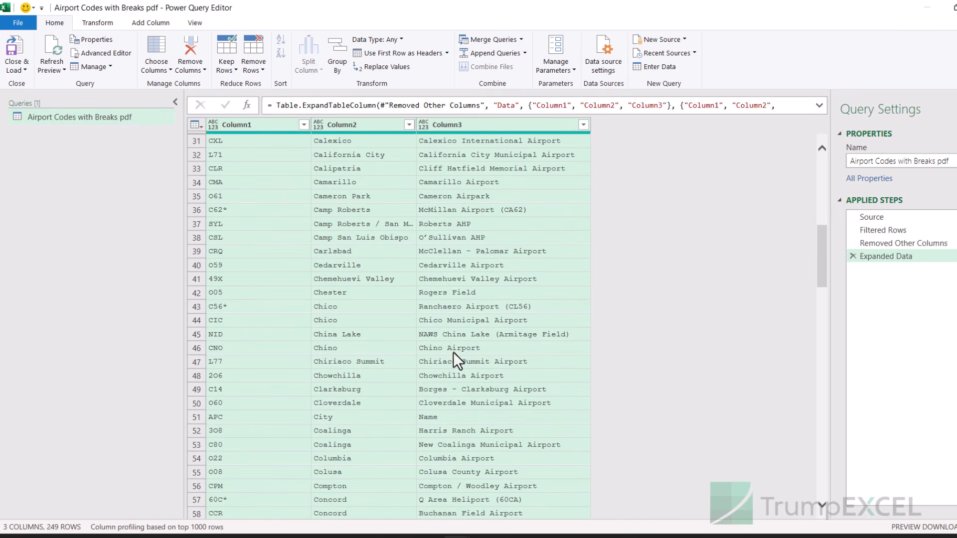
pyautogui.click(195, 416)
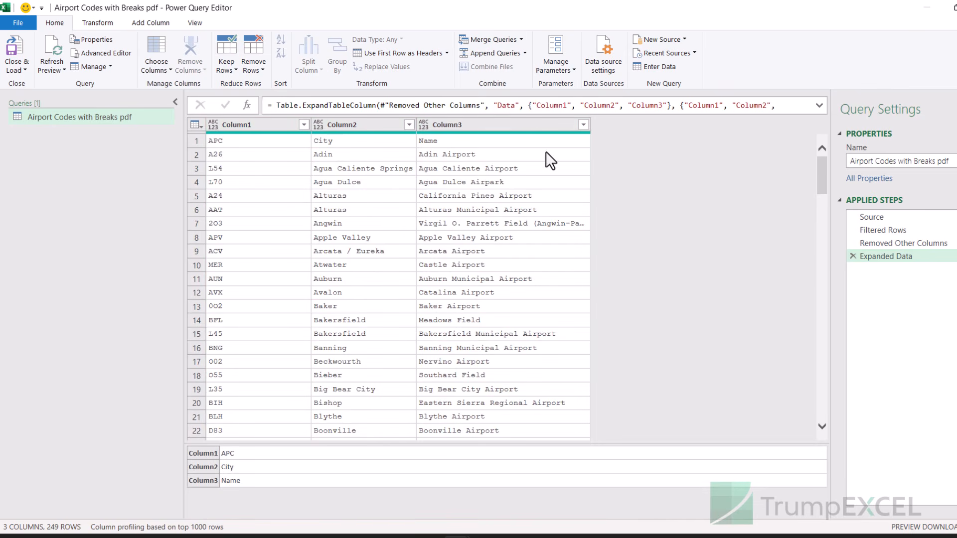
pyautogui.rightClick(482, 124)
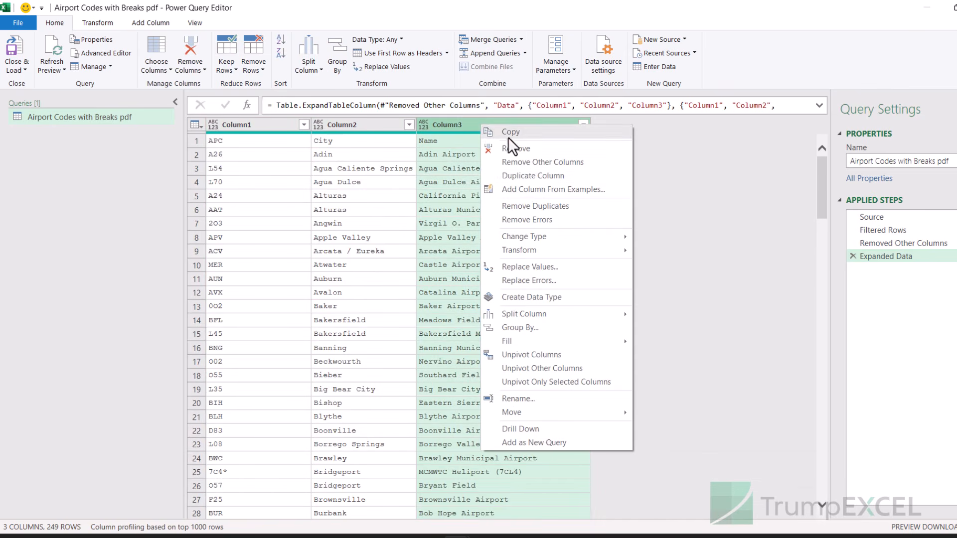
pyautogui.click(520, 206)
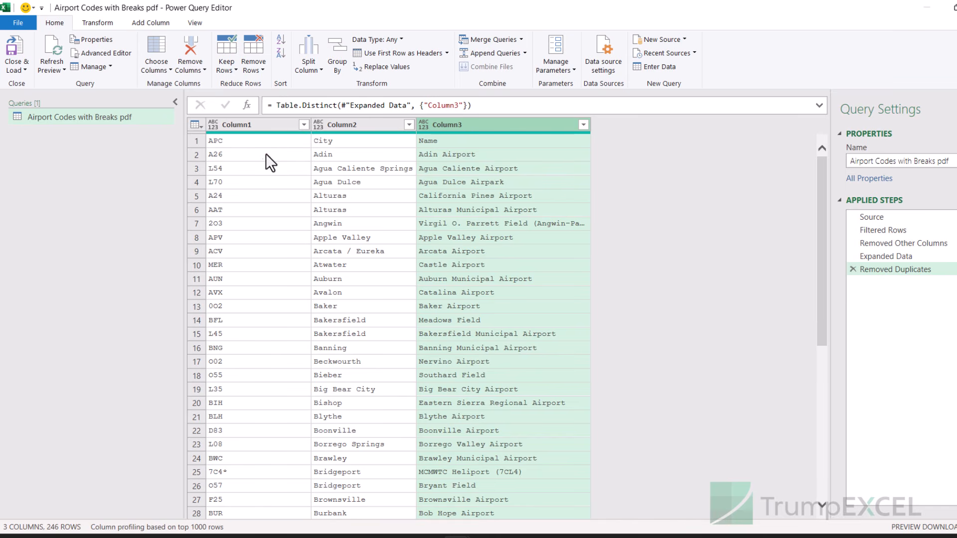
pyautogui.click(99, 23)
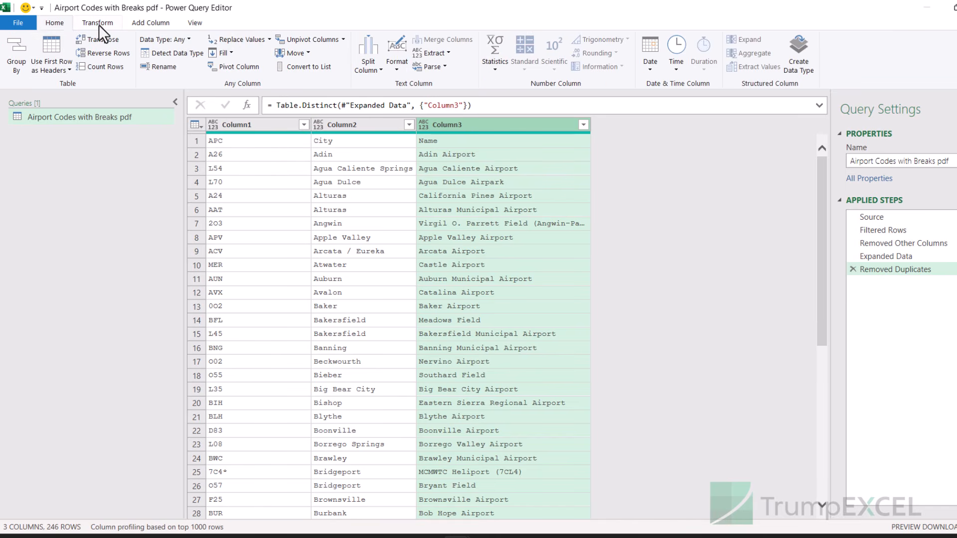
pyautogui.click(51, 50)
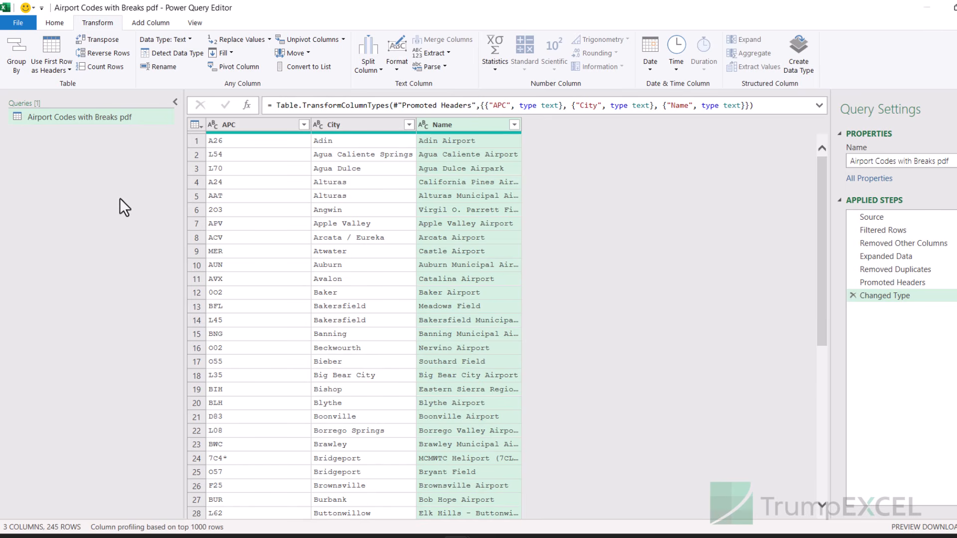
# Load the cleaned airport codes query as a table into the existing worksheet at cell A1.
pyautogui.click(57, 25)
pyautogui.click(29, 67)
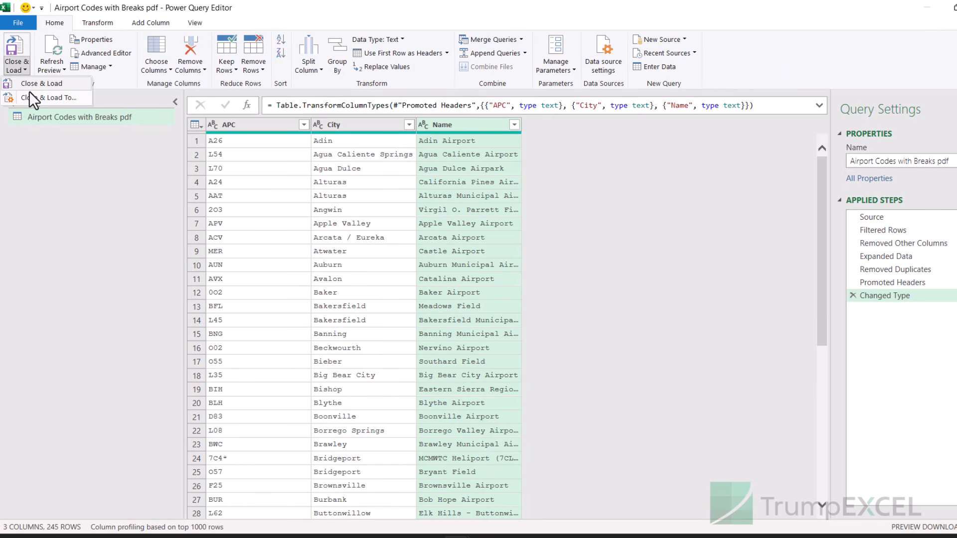
pyautogui.click(32, 95)
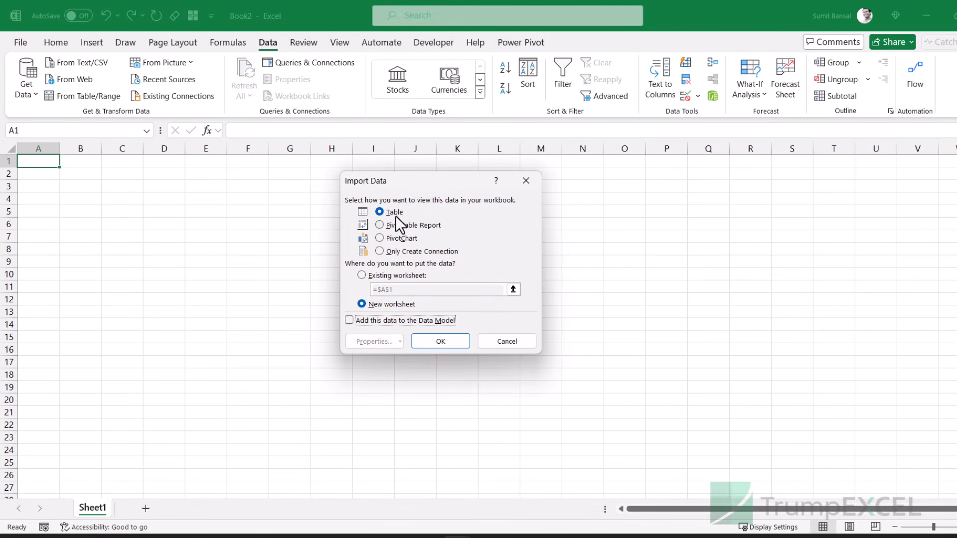
pyautogui.click(381, 277)
pyautogui.click(440, 340)
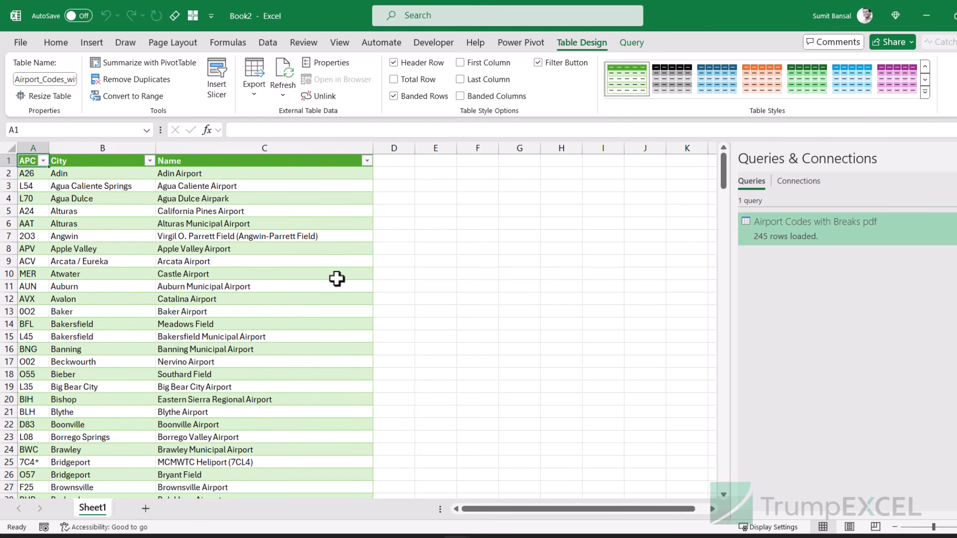
# Reopen the Airport Codes with Breaks pdf query and review its Source and Filtered Rows steps.
pyautogui.doubleClick(886, 230)
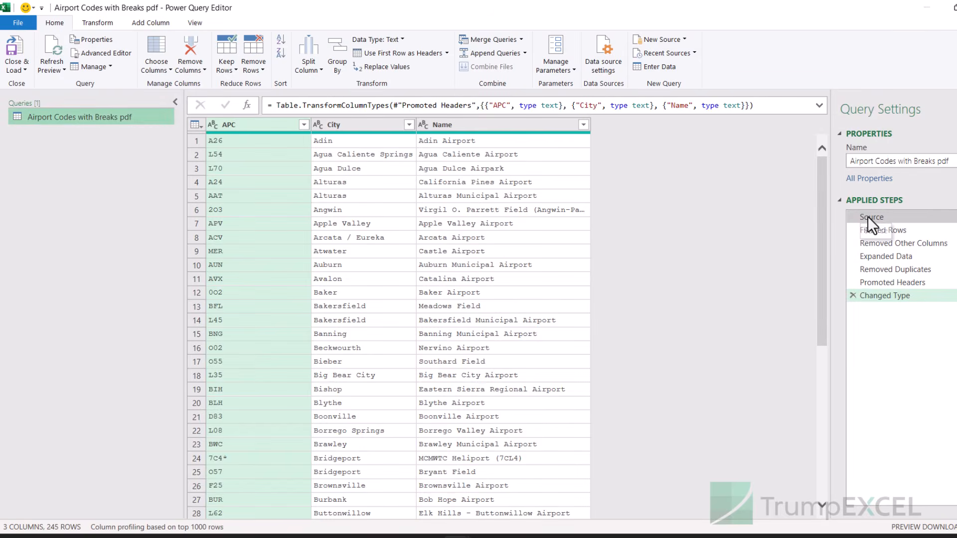
pyautogui.click(871, 217)
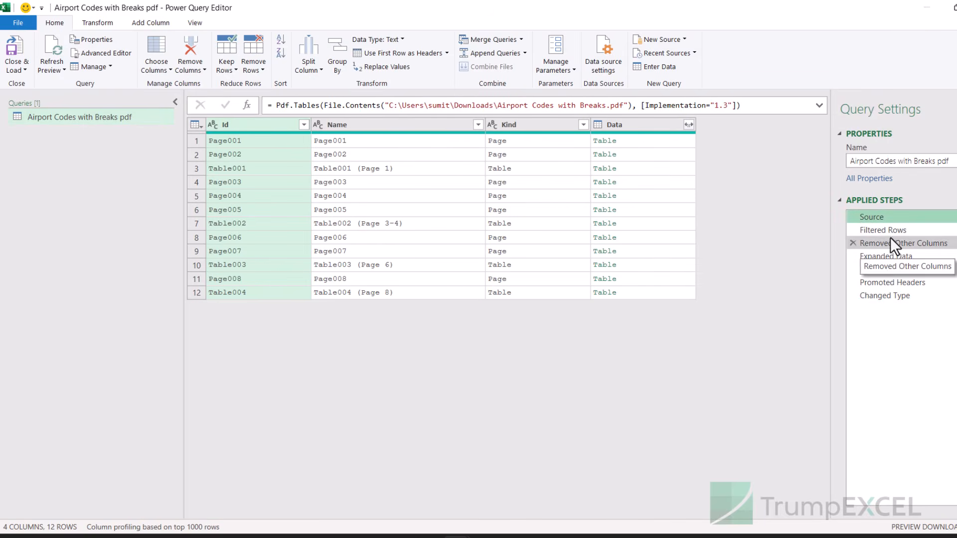
pyautogui.click(887, 231)
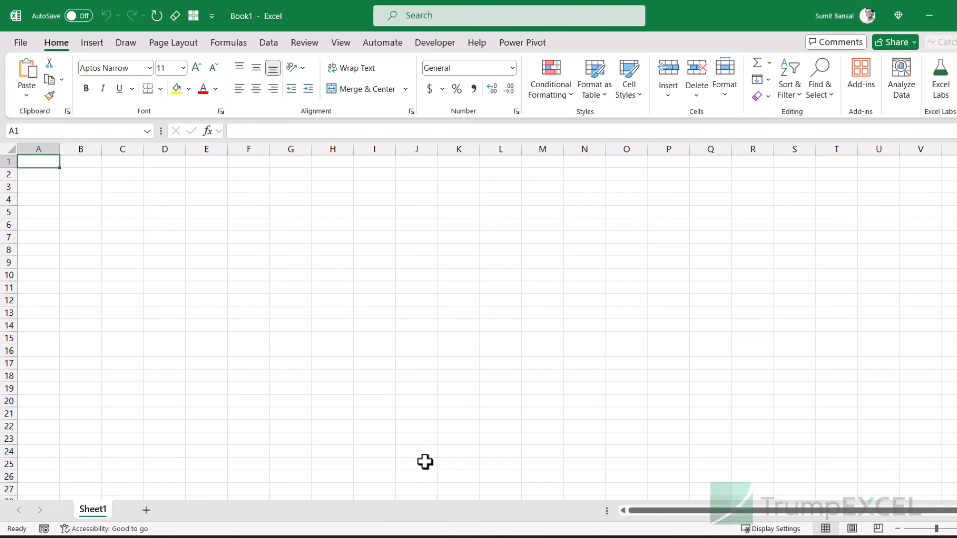
# In the blank workbook Book1, get data from the Codes folder in Downloads and send its file list to Power Query Editor.
pyautogui.click(271, 44)
pyautogui.click(24, 90)
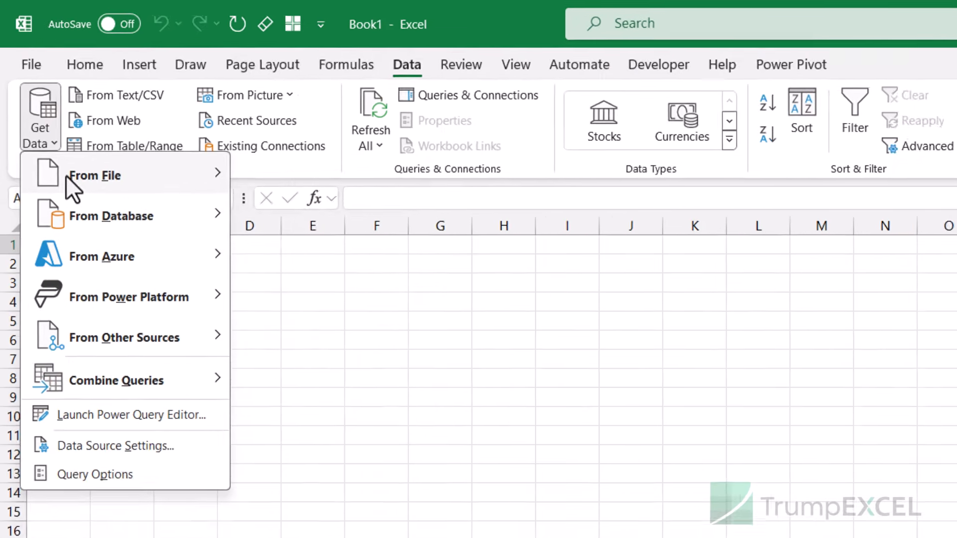
pyautogui.moveTo(67, 174)
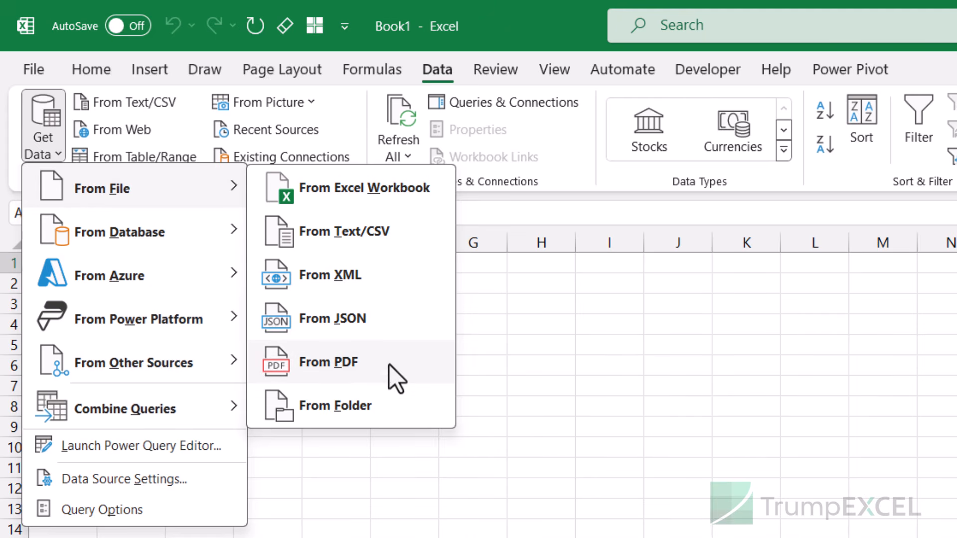
pyautogui.click(334, 406)
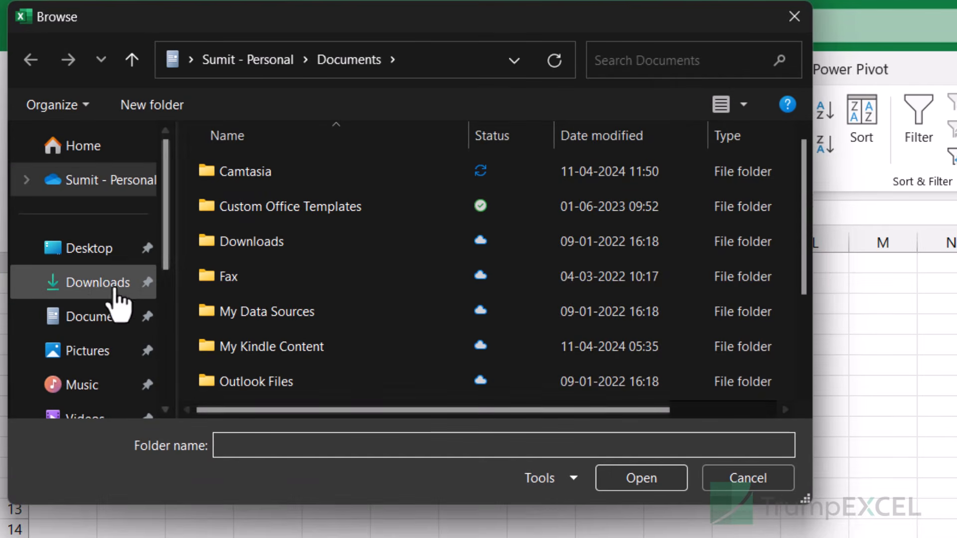
pyautogui.click(116, 288)
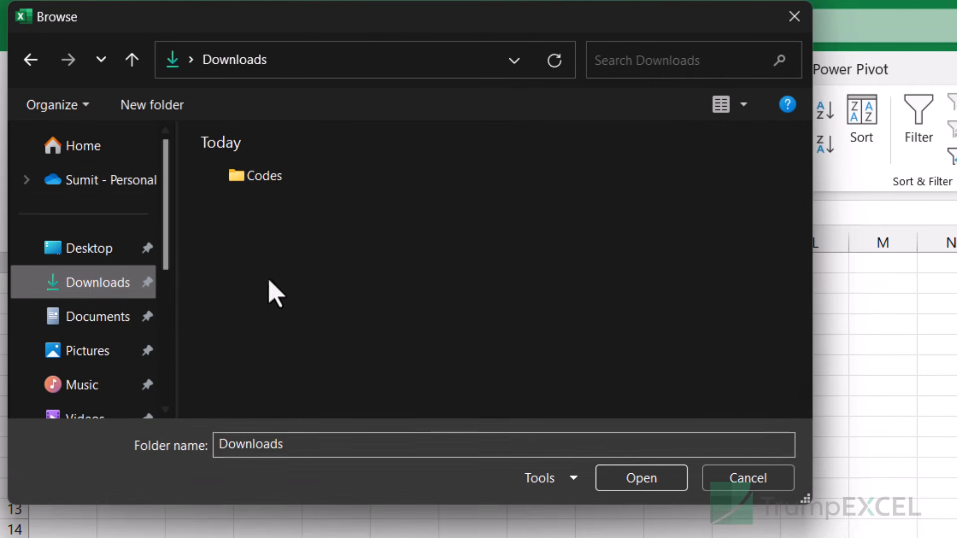
pyautogui.click(271, 188)
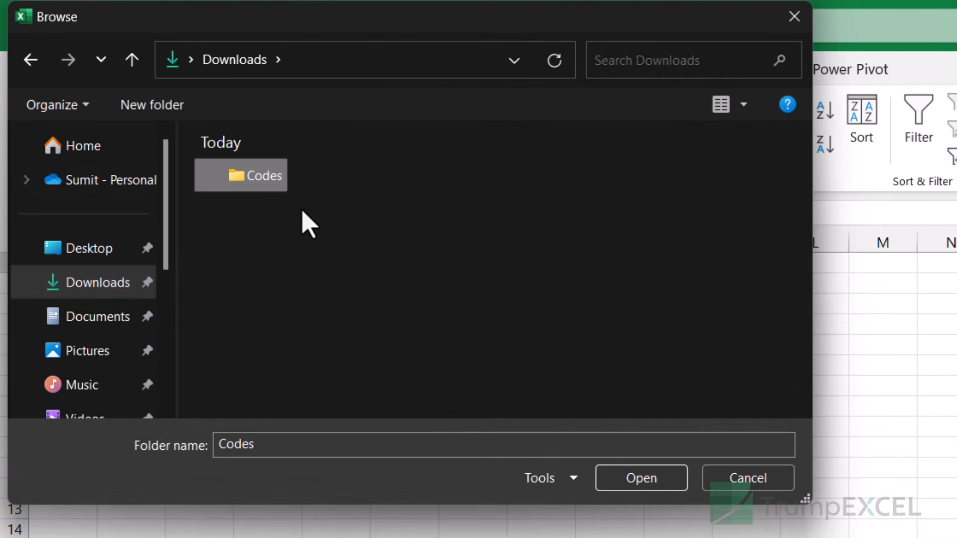
pyautogui.click(644, 485)
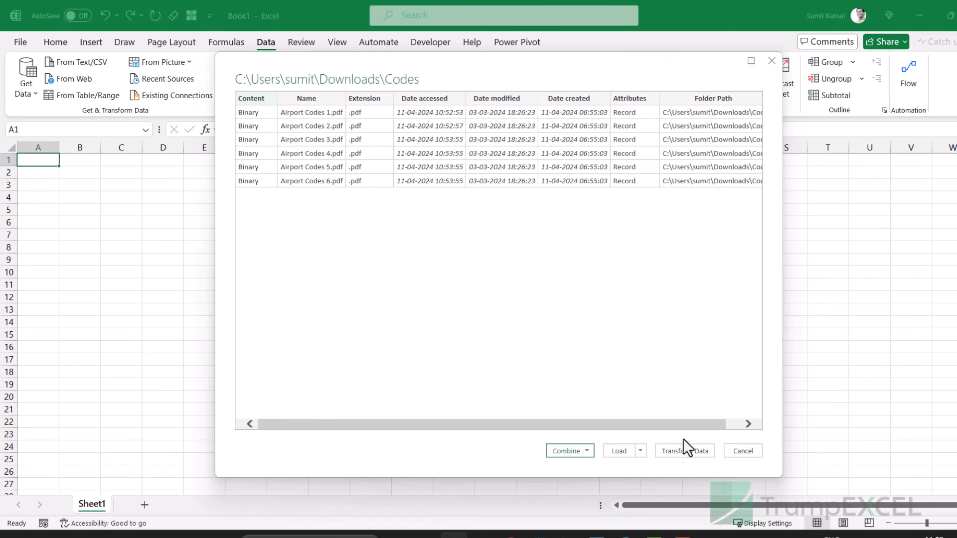
pyautogui.click(680, 452)
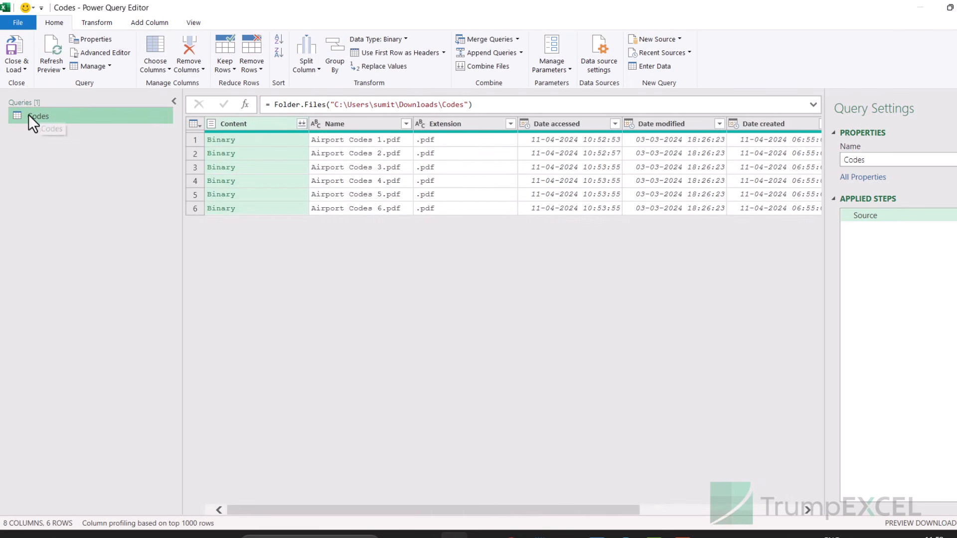
# Filter the Extension column to keep only rows that equal .pdf.
pyautogui.moveTo(323, 512)
pyautogui.mouseDown()
pyautogui.moveTo(480, 526)
pyautogui.moveTo(323, 515)
pyautogui.mouseUp()
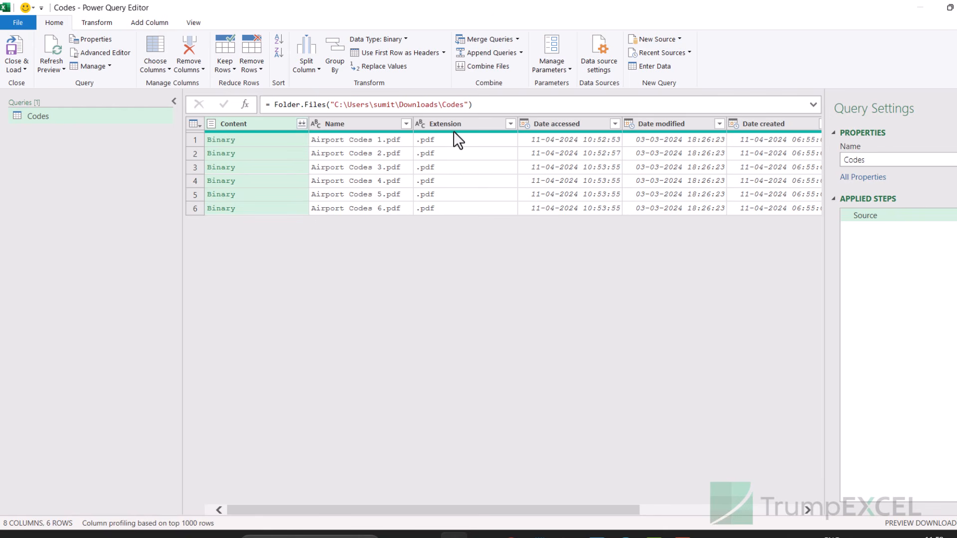
pyautogui.moveTo(453, 130)
pyautogui.click(510, 124)
pyautogui.moveTo(438, 225)
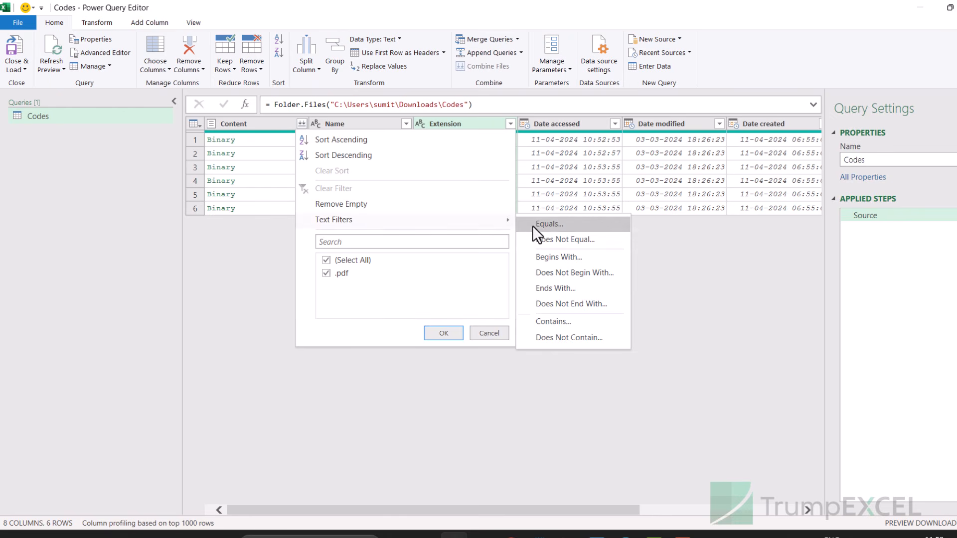
pyautogui.click(543, 229)
pyautogui.click(454, 267)
pyautogui.write('.pdf')
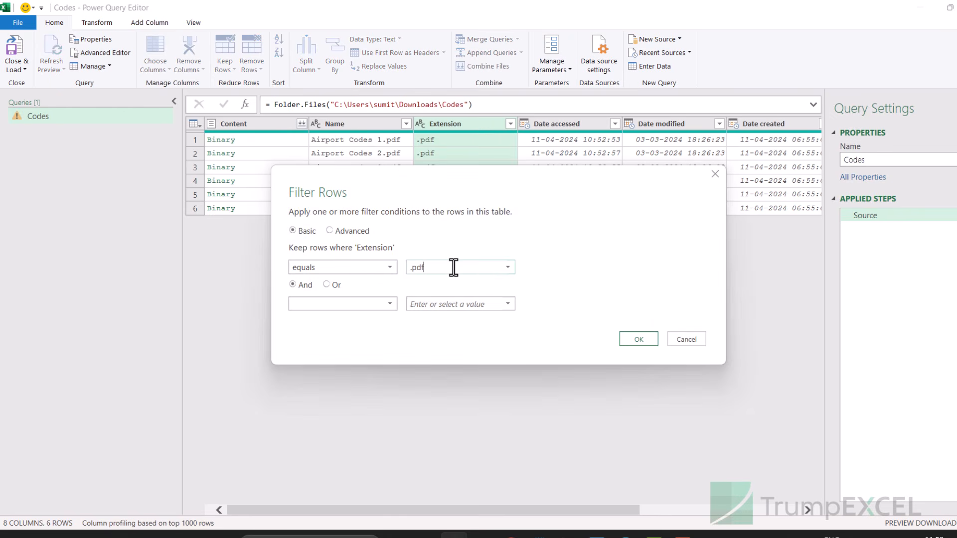
pyautogui.click(617, 334)
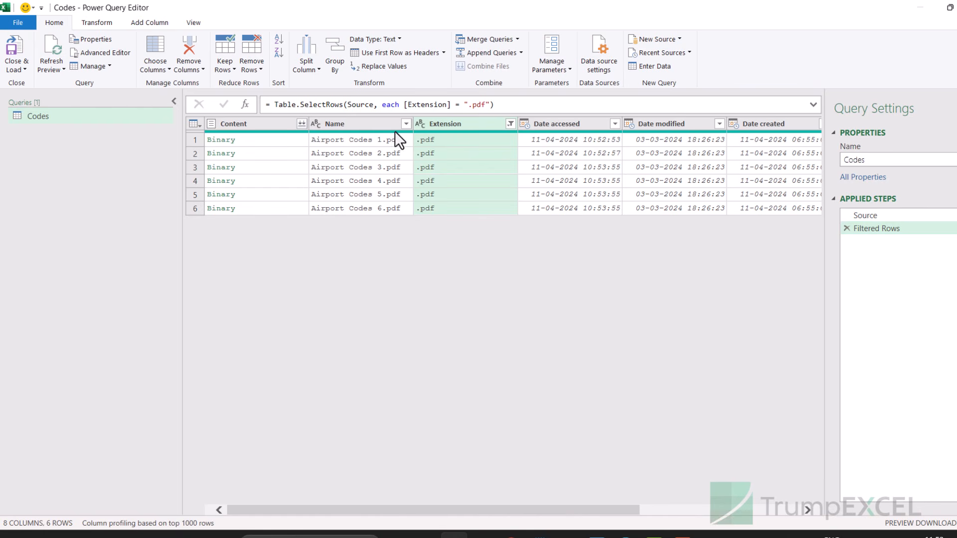
# Filter the Name column to keep only files whose name begins with Airport Codes.
pyautogui.click(406, 124)
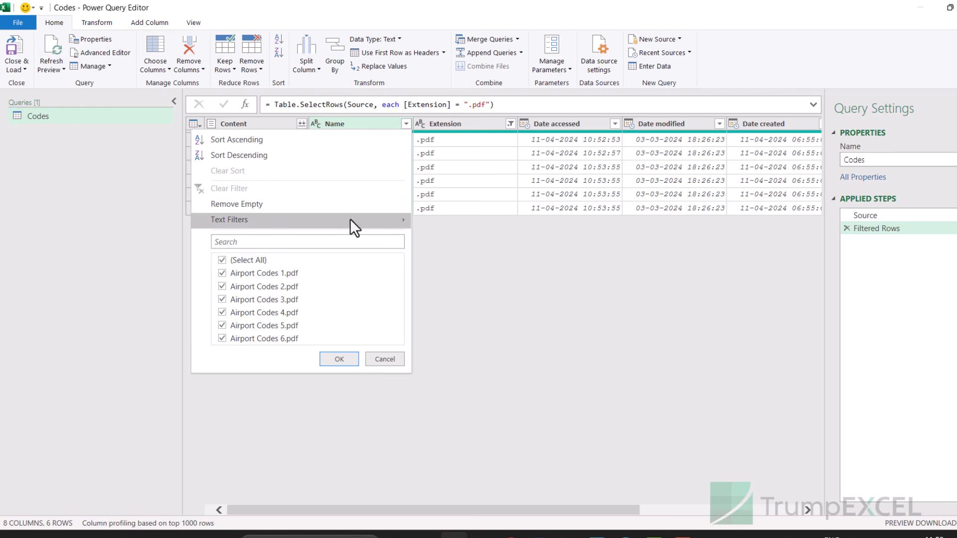
pyautogui.moveTo(351, 220)
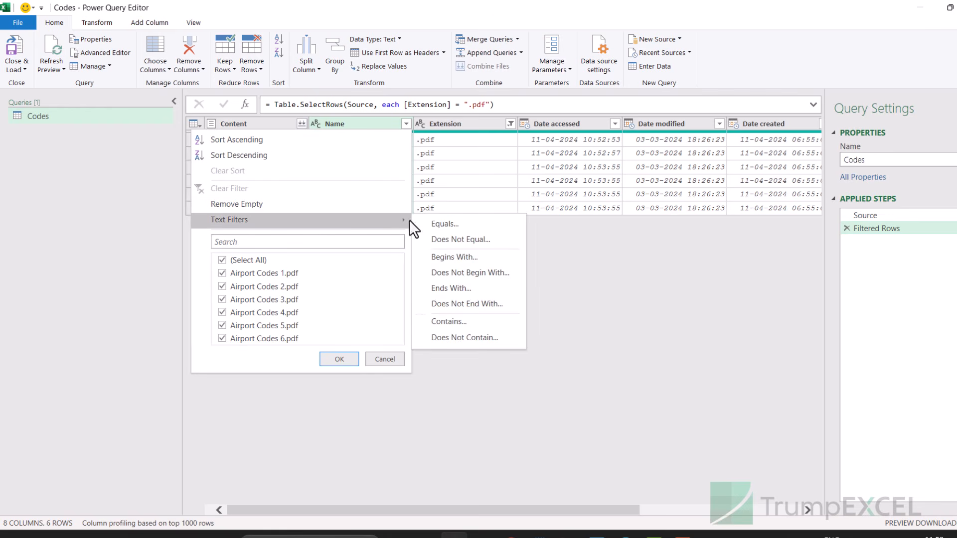
pyautogui.click(442, 256)
pyautogui.click(443, 269)
pyautogui.write('Airport Codes')
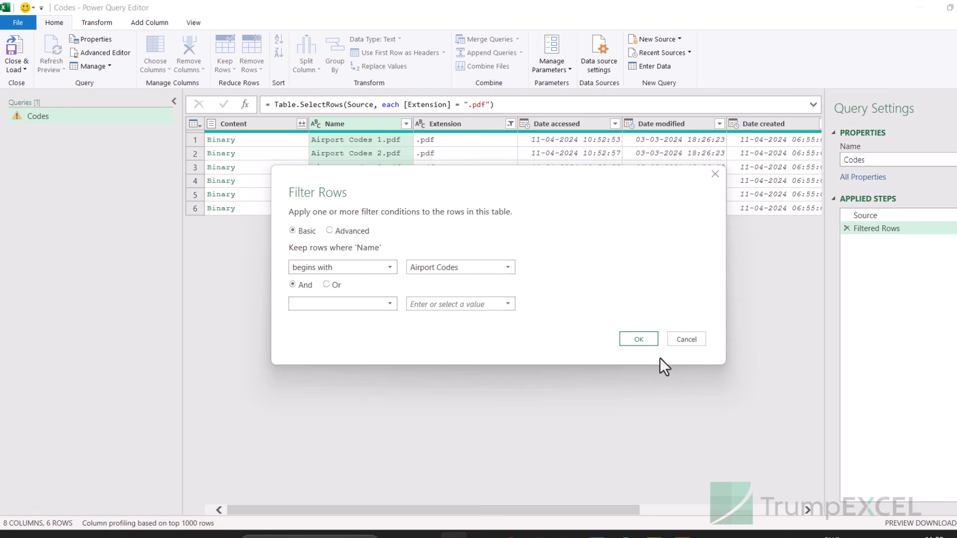
pyautogui.click(638, 339)
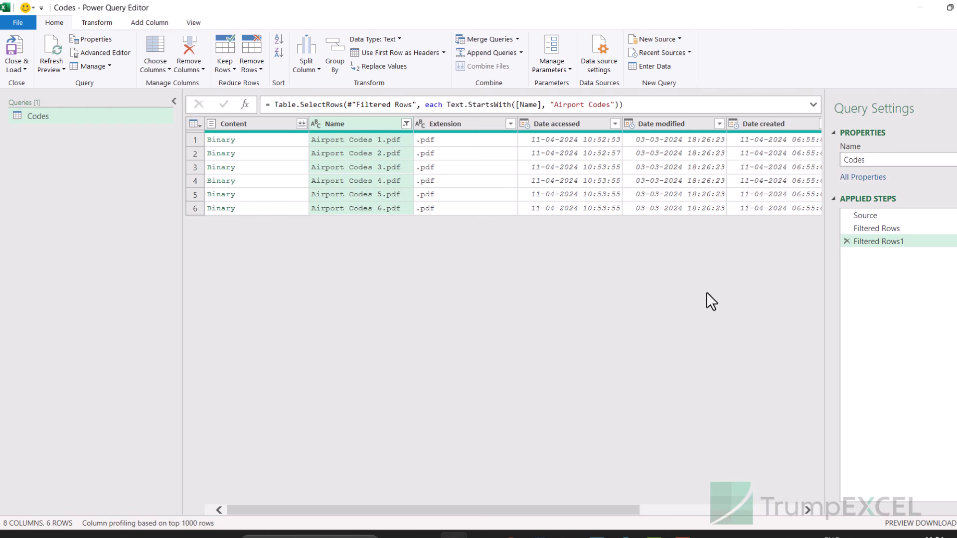
# Preview the binaries of the first two files and remove all columns other than Content.
pyautogui.click(274, 124)
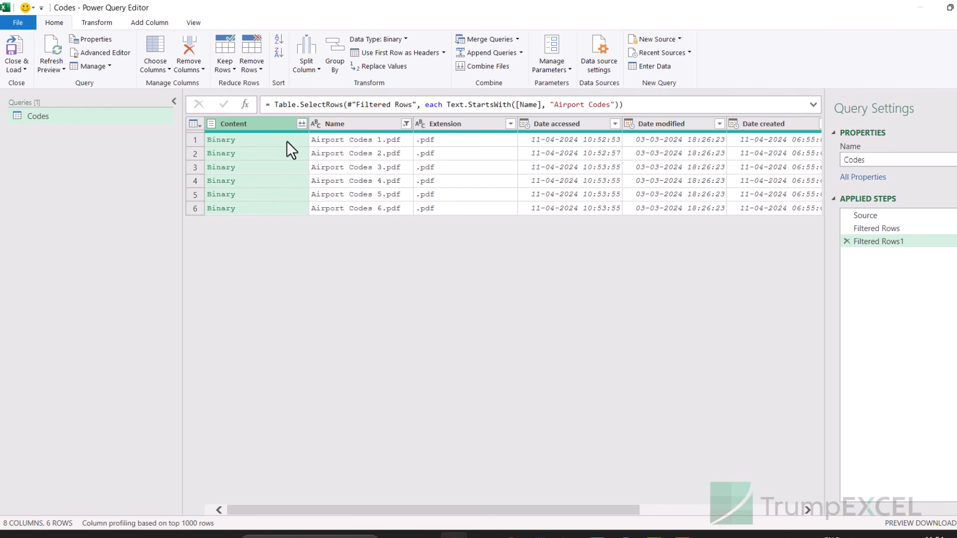
pyautogui.click(287, 140)
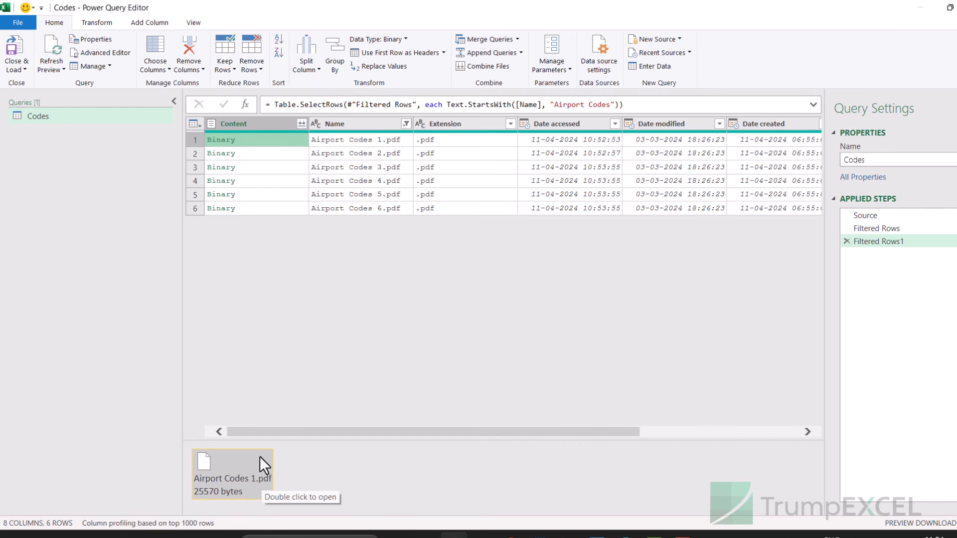
pyautogui.click(300, 154)
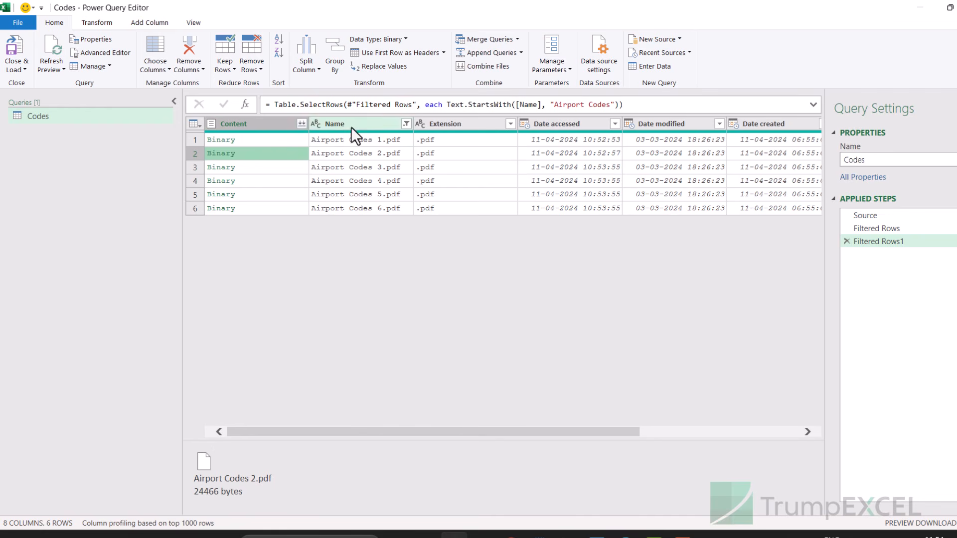
pyautogui.click(261, 124)
pyautogui.rightClick(262, 124)
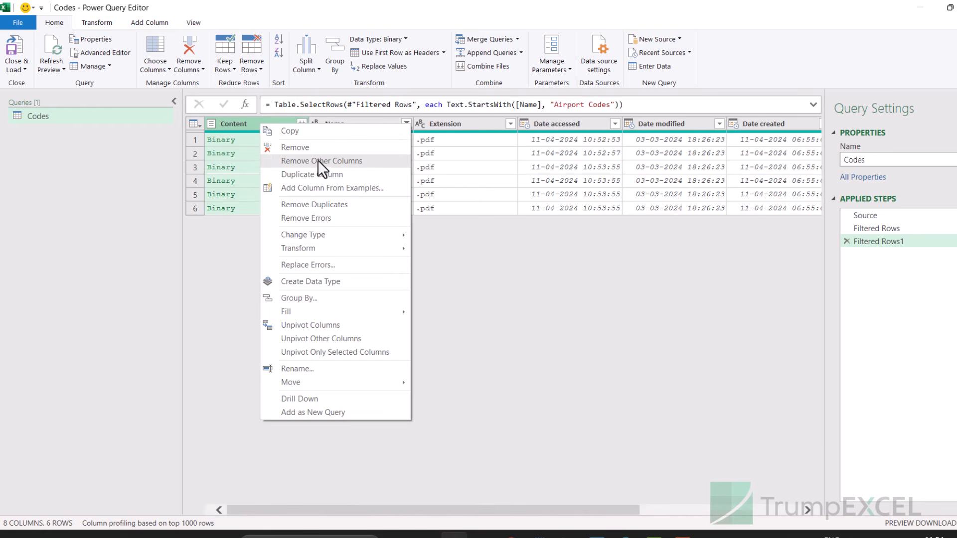
pyautogui.click(322, 160)
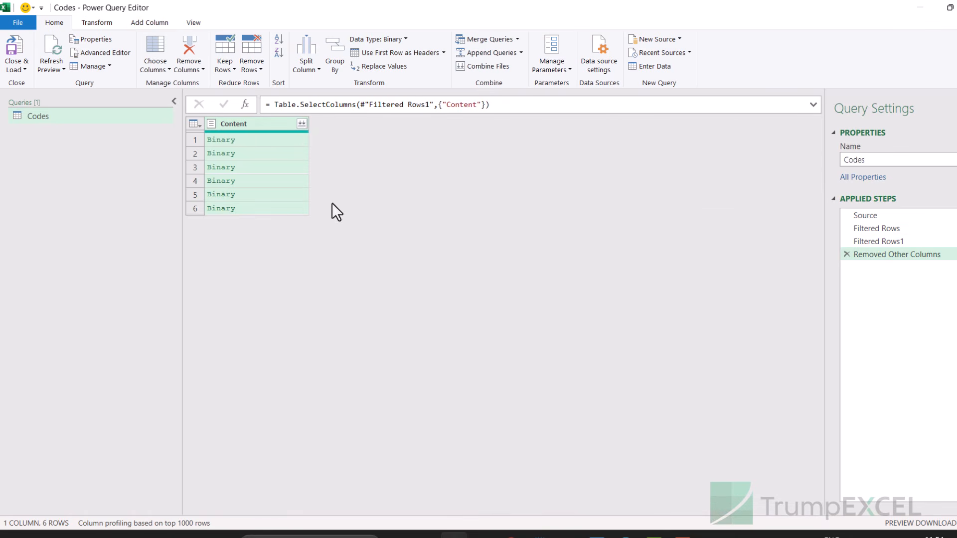
# Combine the files in the Content column, extracting Table001 (Page 1) with the first file as the sample.
pyautogui.click(302, 123)
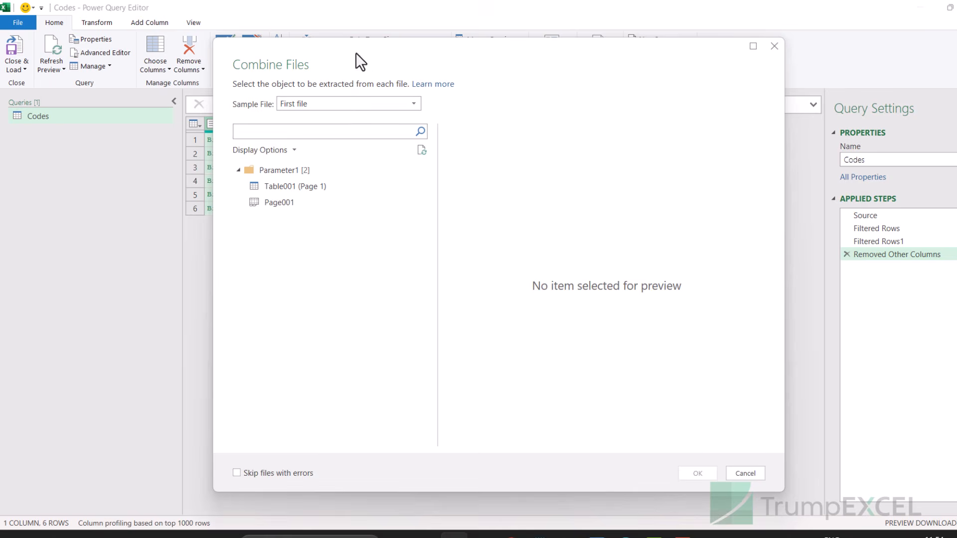
pyautogui.moveTo(350, 56); pyautogui.dragTo(401, 32)
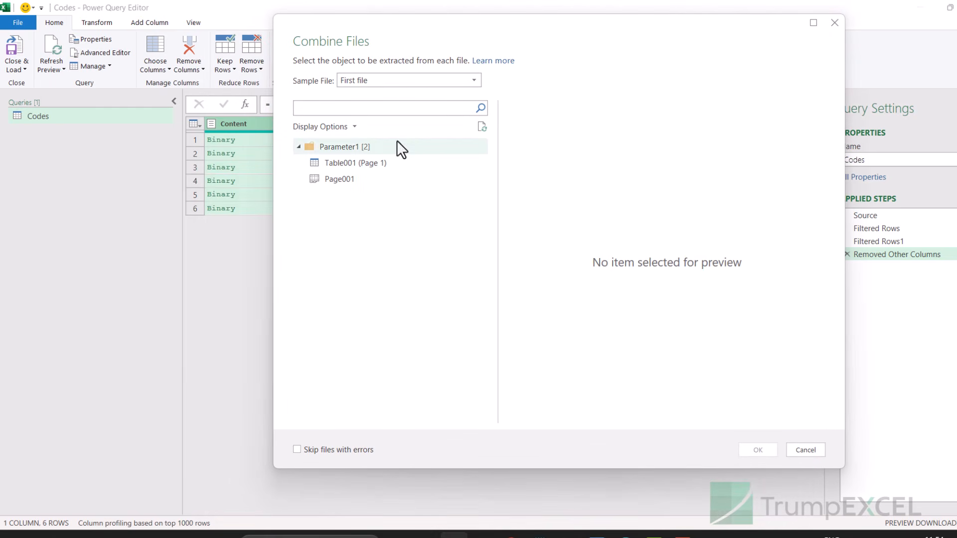
pyautogui.moveTo(400, 46); pyautogui.dragTo(451, 46)
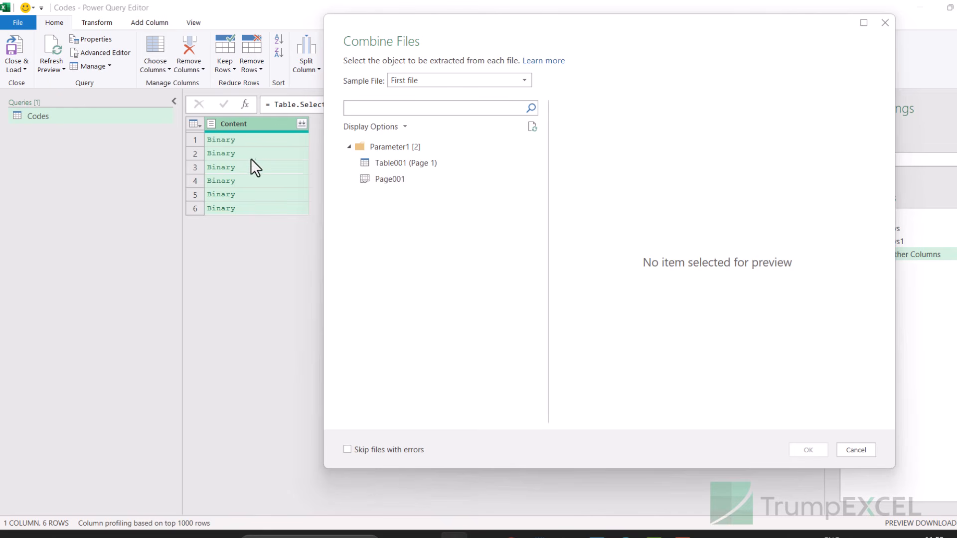
pyautogui.click(402, 165)
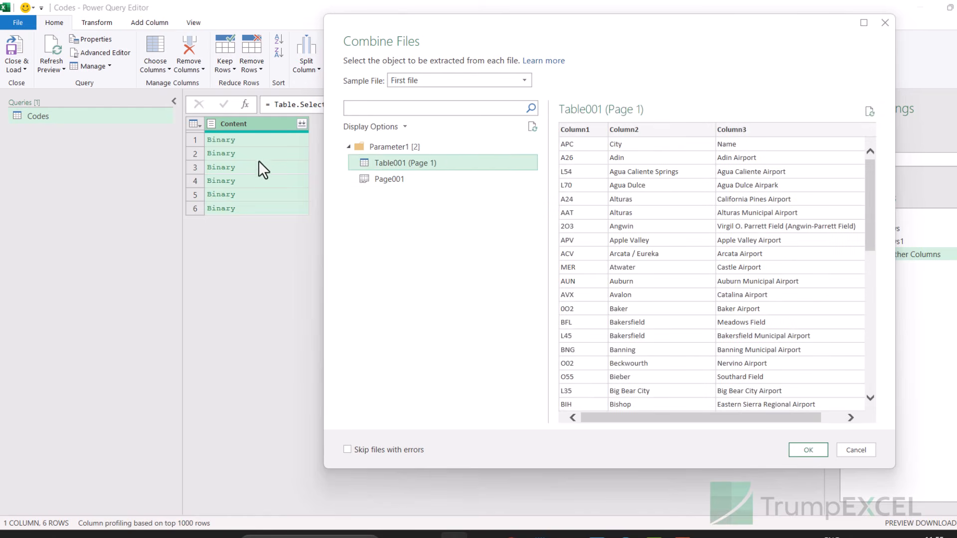
pyautogui.click(457, 81)
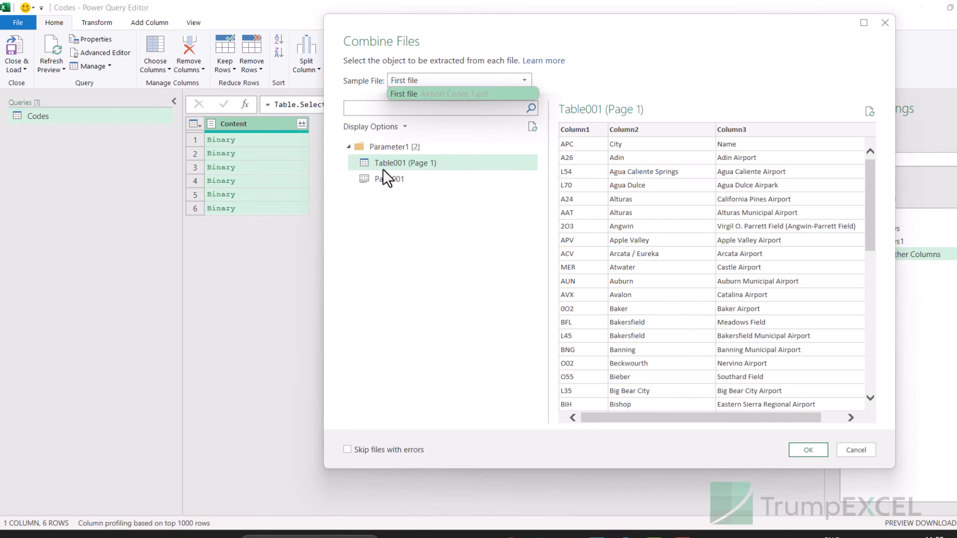
pyautogui.click(809, 450)
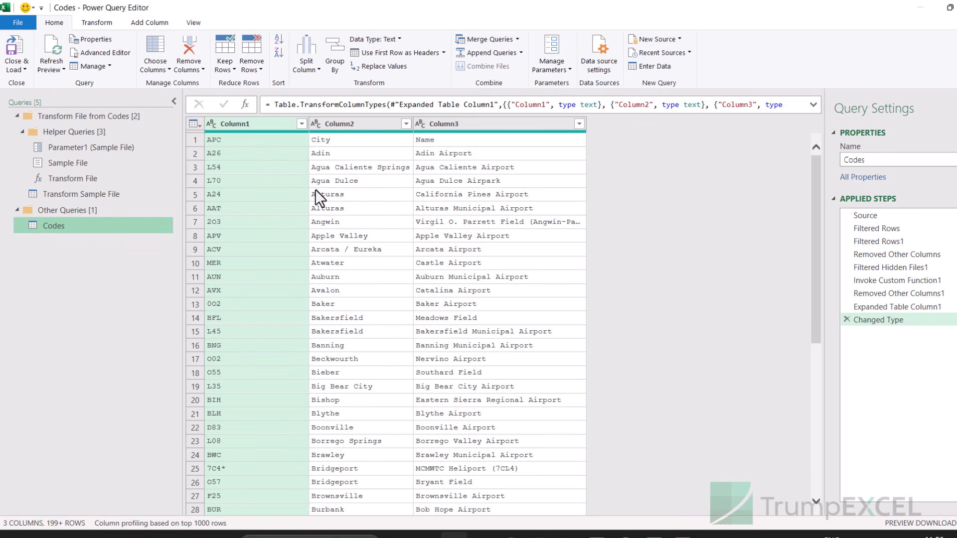
# Remove duplicate rows based on Column3 and promote the first row to column headers.
pyautogui.click(470, 124)
pyautogui.rightClick(470, 124)
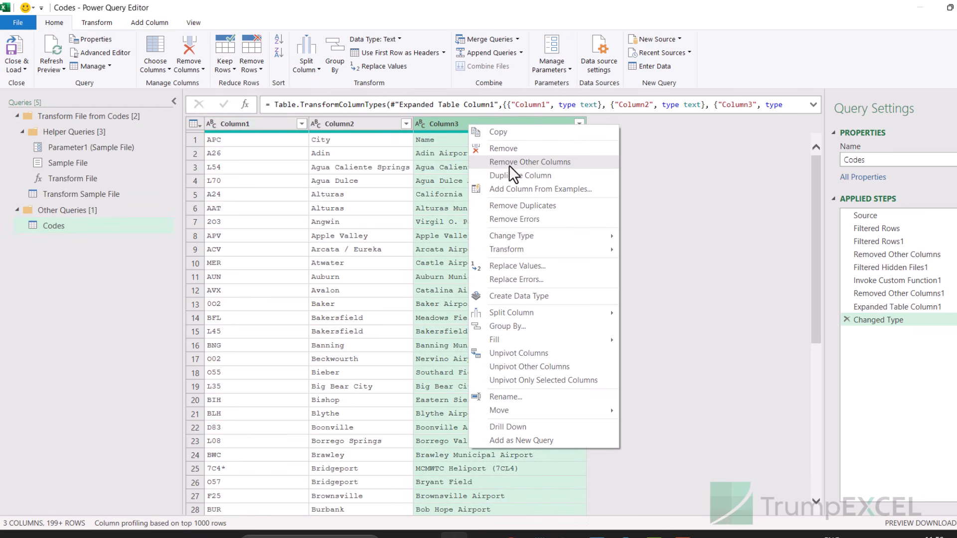
pyautogui.click(505, 204)
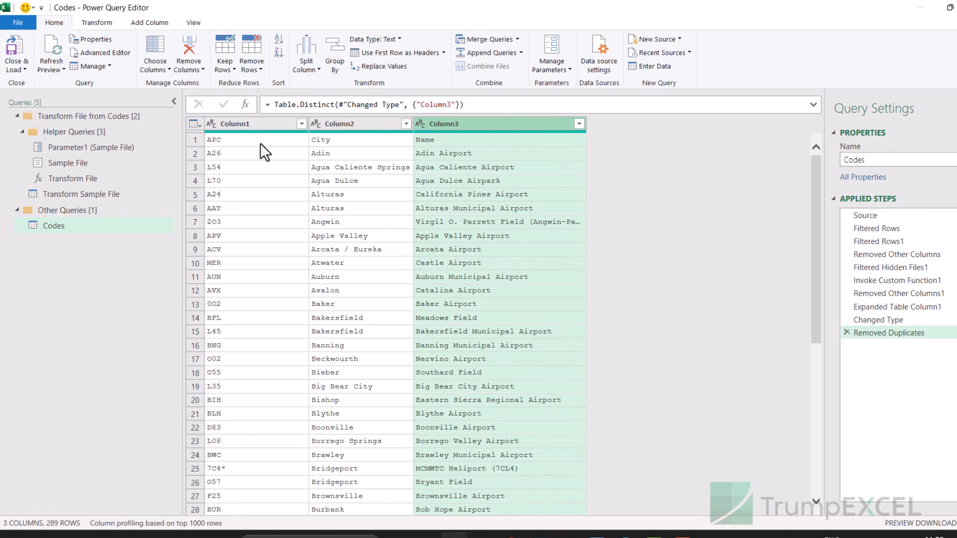
pyautogui.click(102, 23)
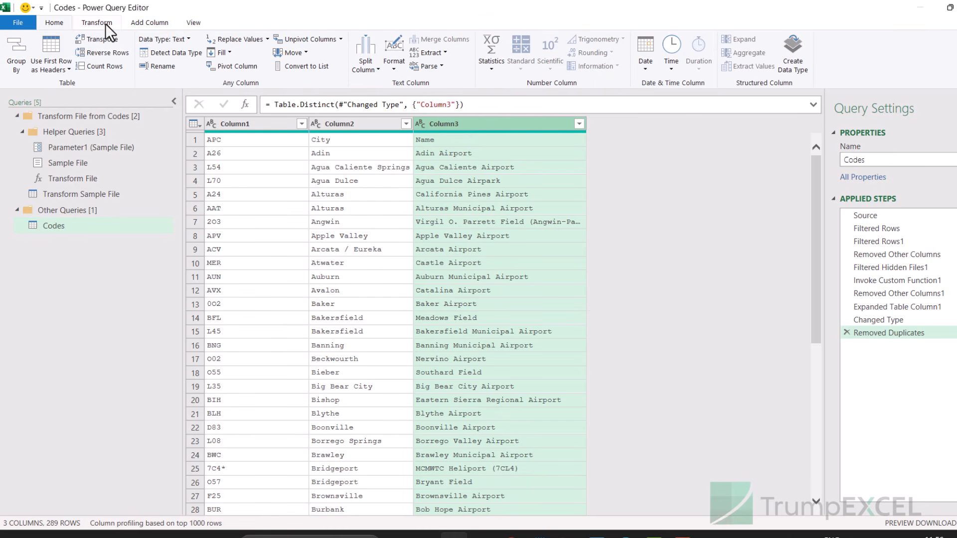
pyautogui.click(51, 46)
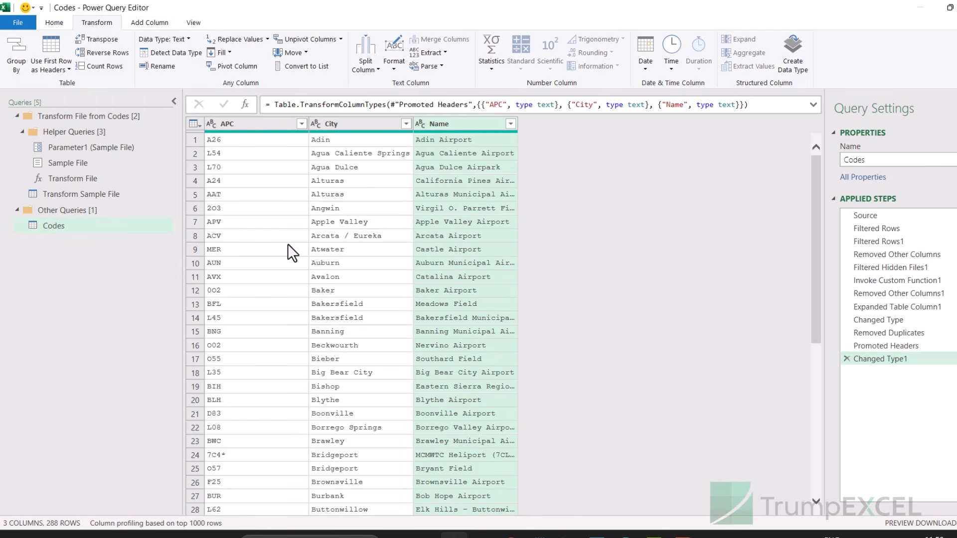
# Load the Codes query as a table into the existing worksheet.
pyautogui.click(56, 24)
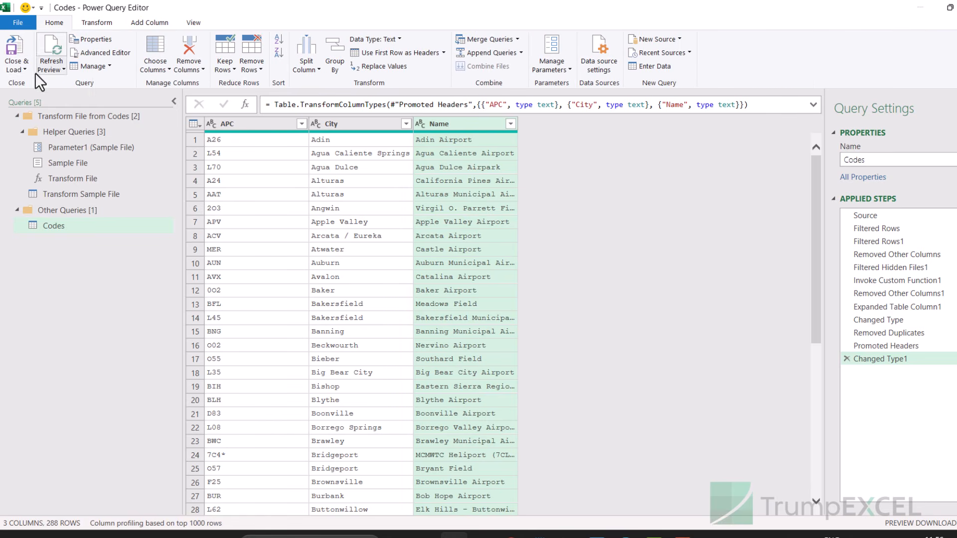
pyautogui.click(25, 70)
pyautogui.click(29, 95)
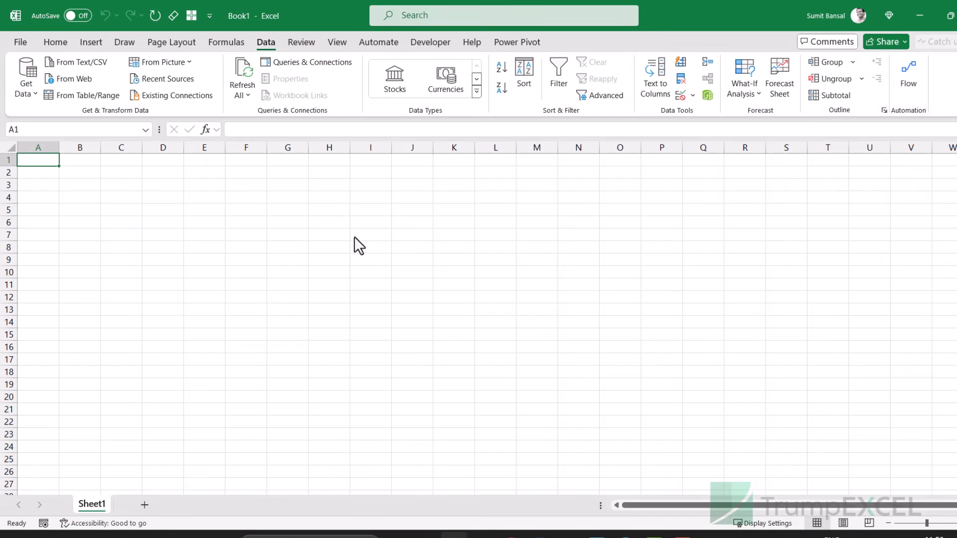
pyautogui.click(386, 274)
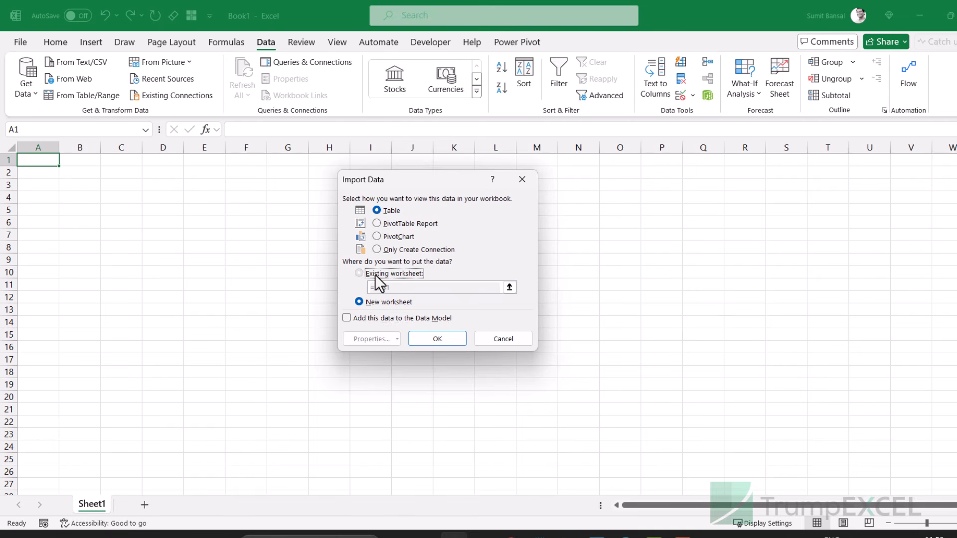
pyautogui.click(440, 342)
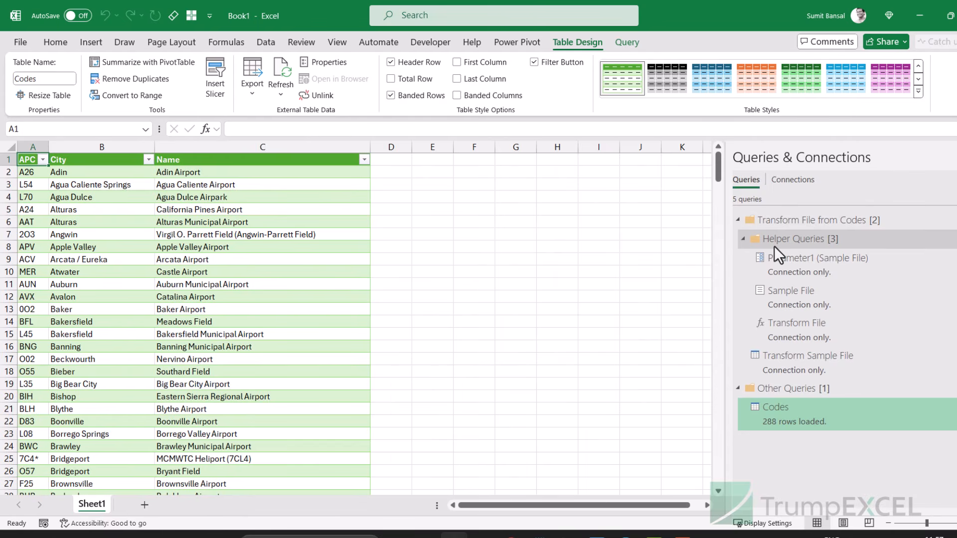
pyautogui.moveTo(794, 259)
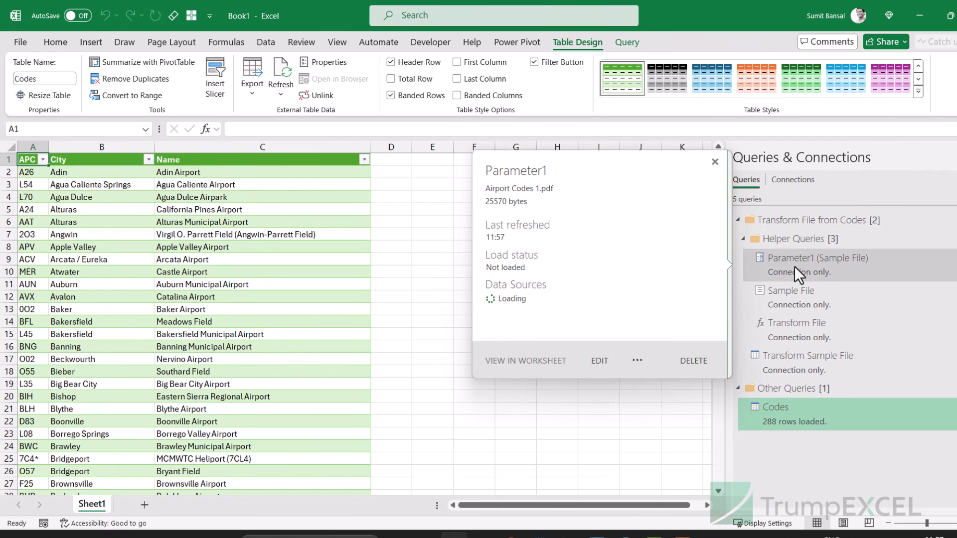
pyautogui.moveTo(799, 310)
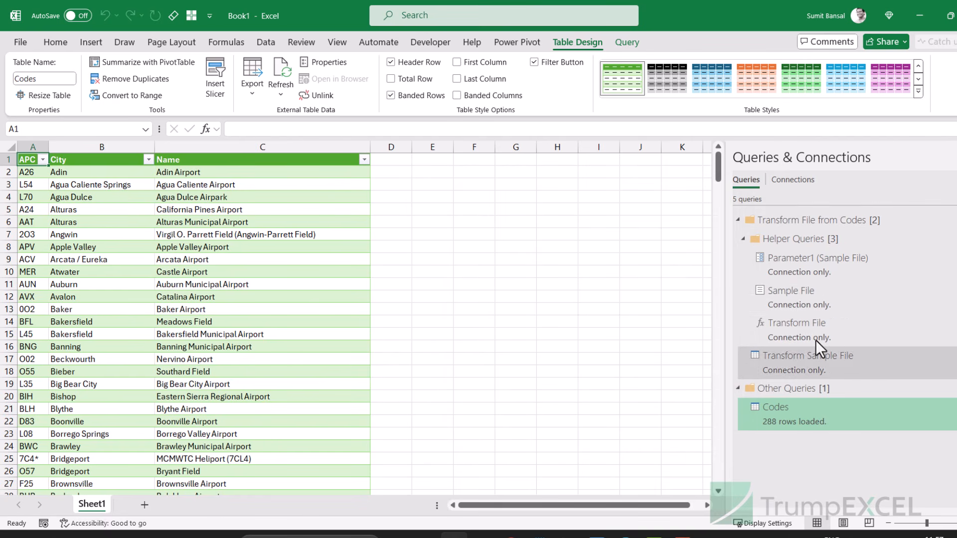
pyautogui.moveTo(872, 367)
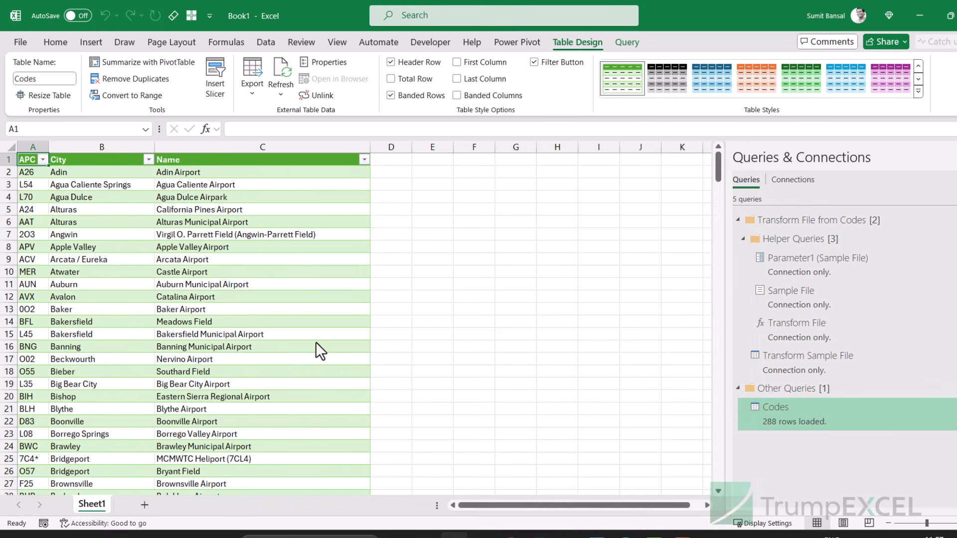
# Switch to File Explorer and delete Airport Codes 6.pdf from the Codes folder.
pyautogui.click(426, 535)
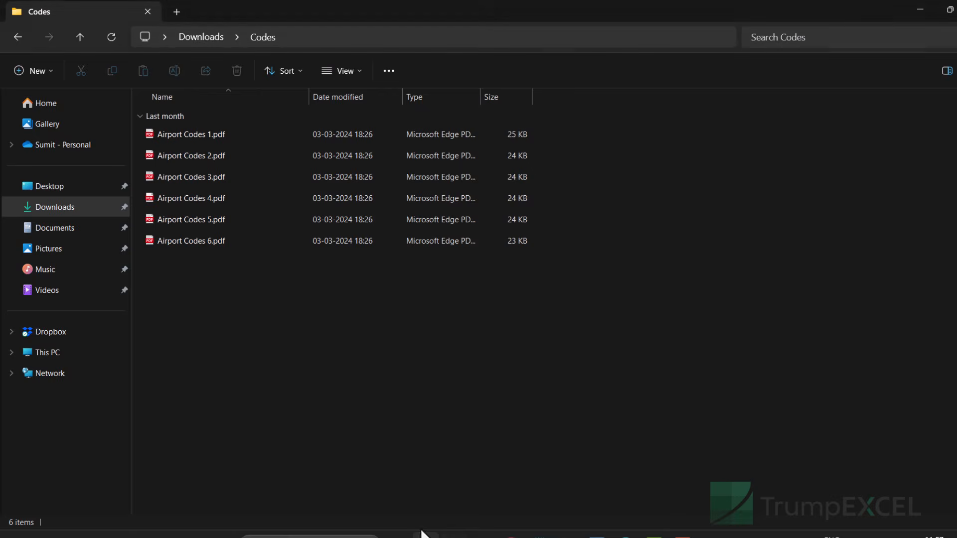
pyautogui.click(220, 242)
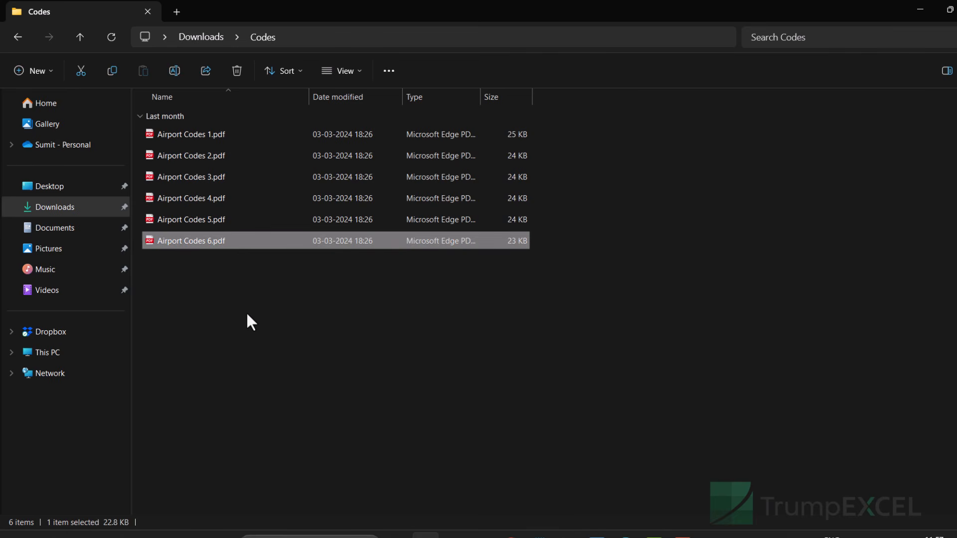
pyautogui.press('Delete')
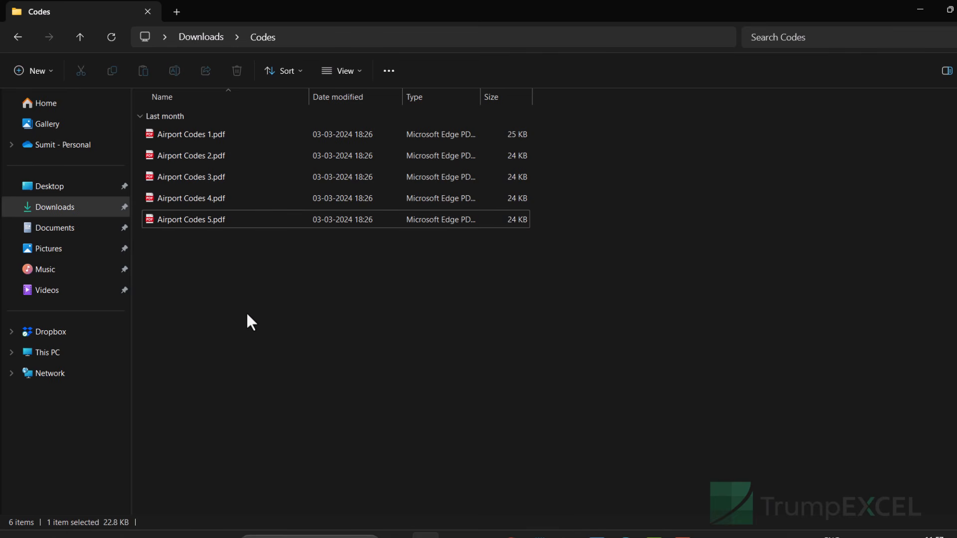
# Return to Excel and refresh the Codes query against the changed source folder.
pyautogui.hotkey('alt', 'Tab')
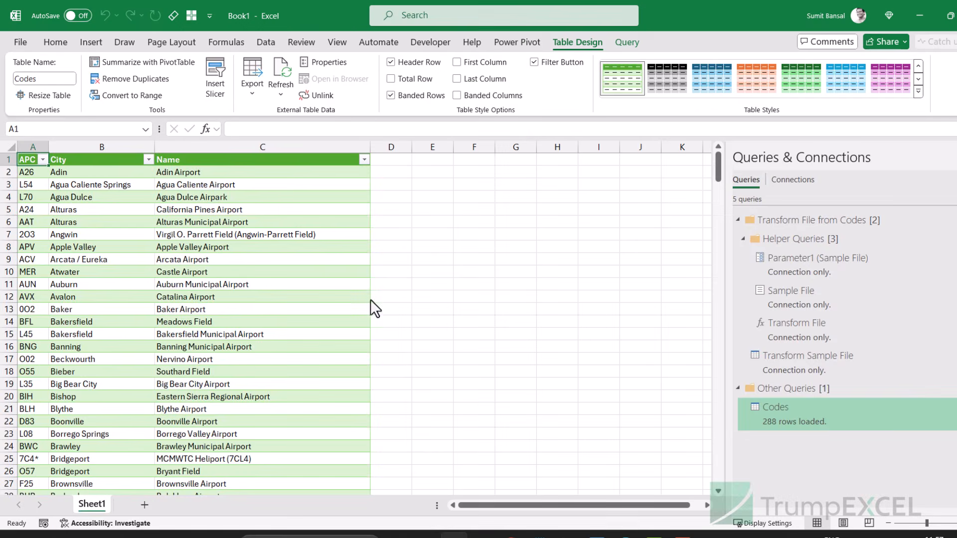
pyautogui.rightClick(796, 418)
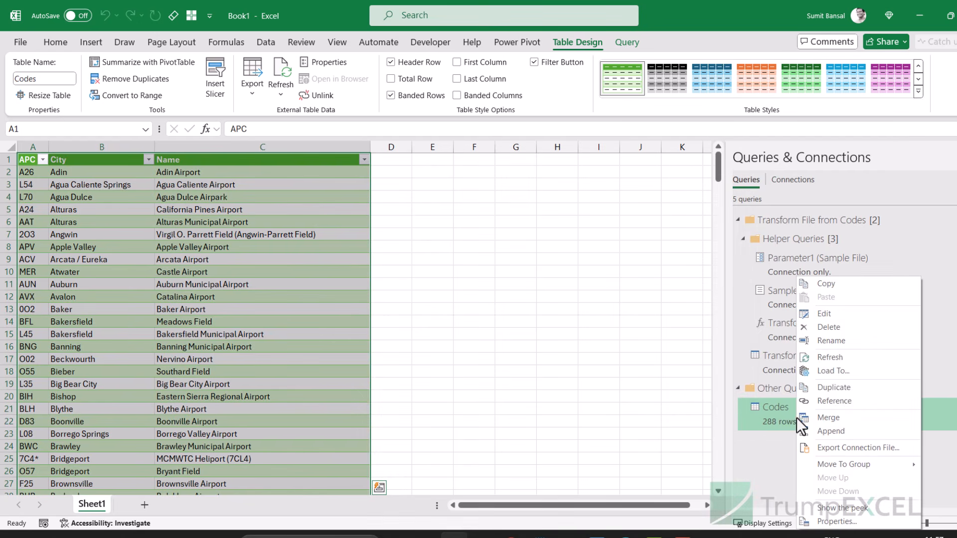
pyautogui.click(827, 357)
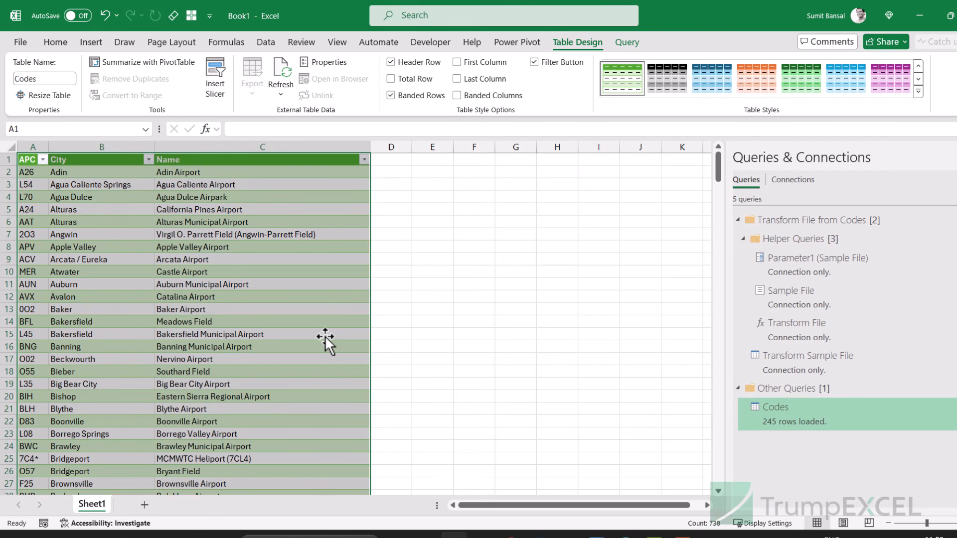
# Open Spotify Q3 2023.pdf from the Downloads folder in File Explorer and examine its opening pages through the Executive Summary.
pyautogui.click(426, 534)
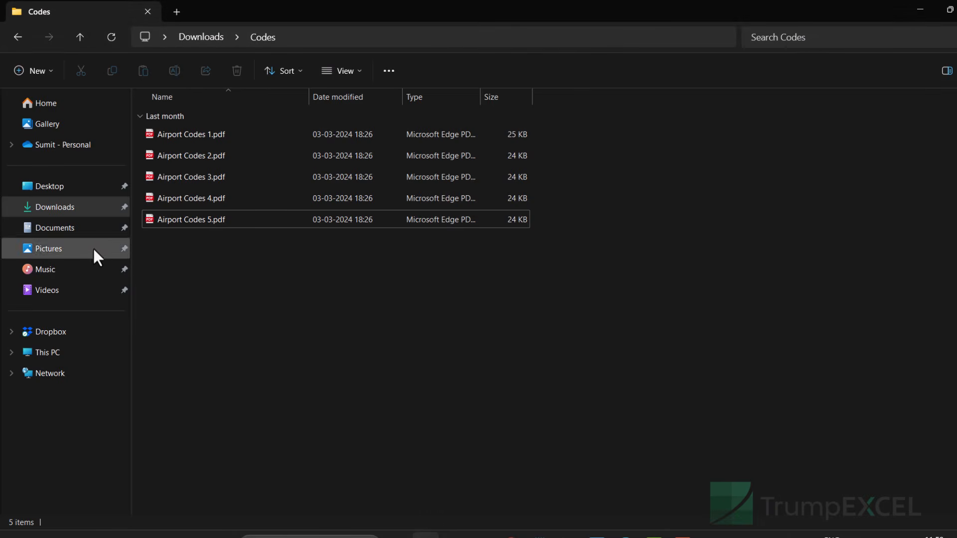
pyautogui.click(65, 208)
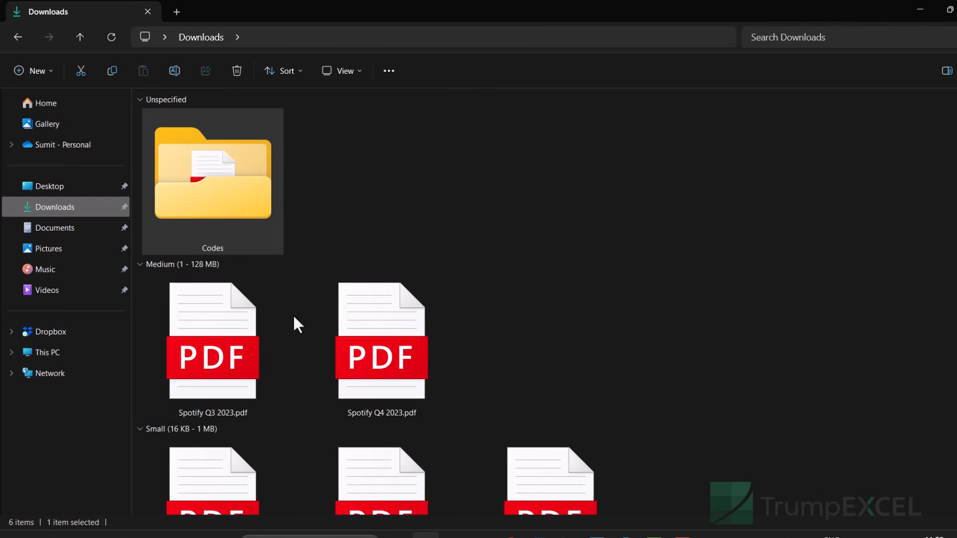
pyautogui.scroll(-1, 292, 313)
pyautogui.doubleClick(232, 294)
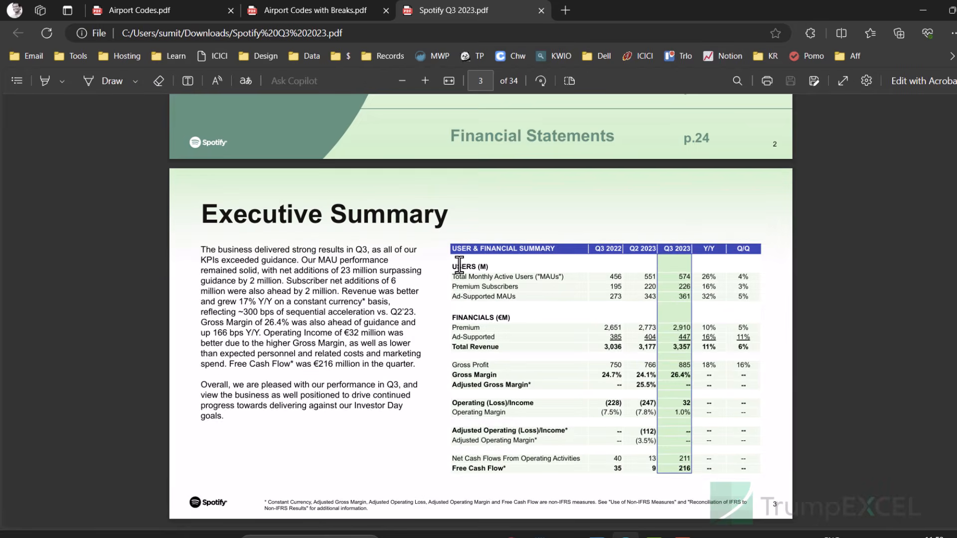
pyautogui.scroll(9, 465, 305)
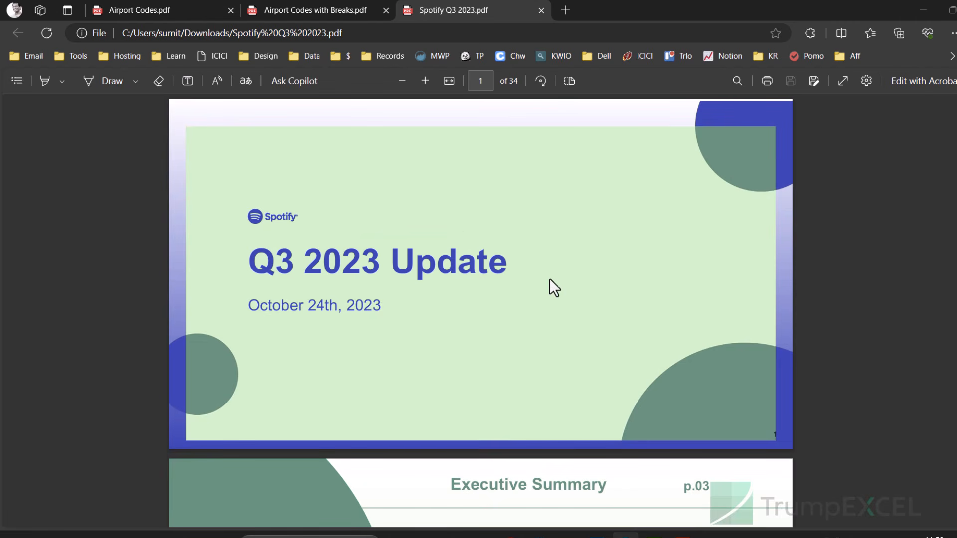
pyautogui.scroll(-9, 549, 282)
pyautogui.scroll(-4, 549, 281)
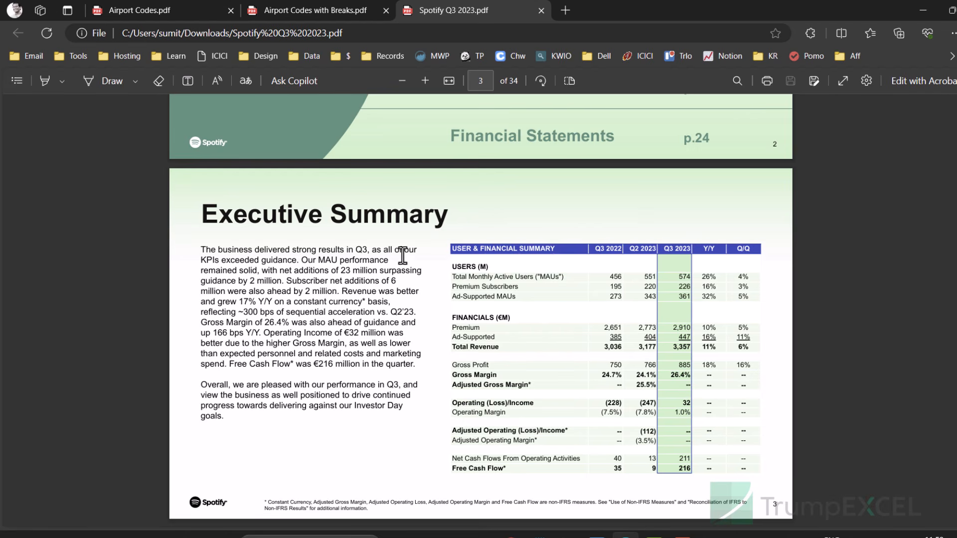
pyautogui.scroll(2, 406, 288)
pyautogui.scroll(10, 502, 273)
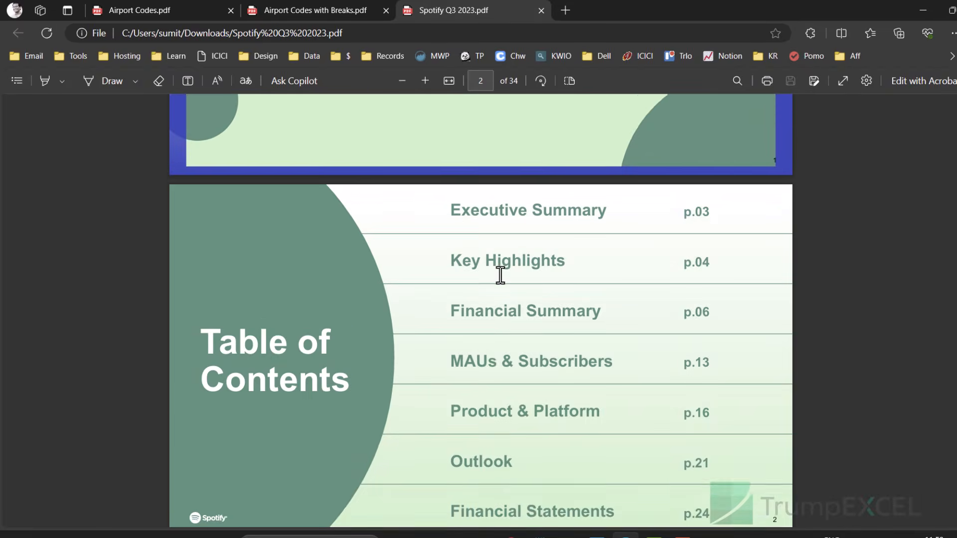
pyautogui.scroll(-13, 519, 273)
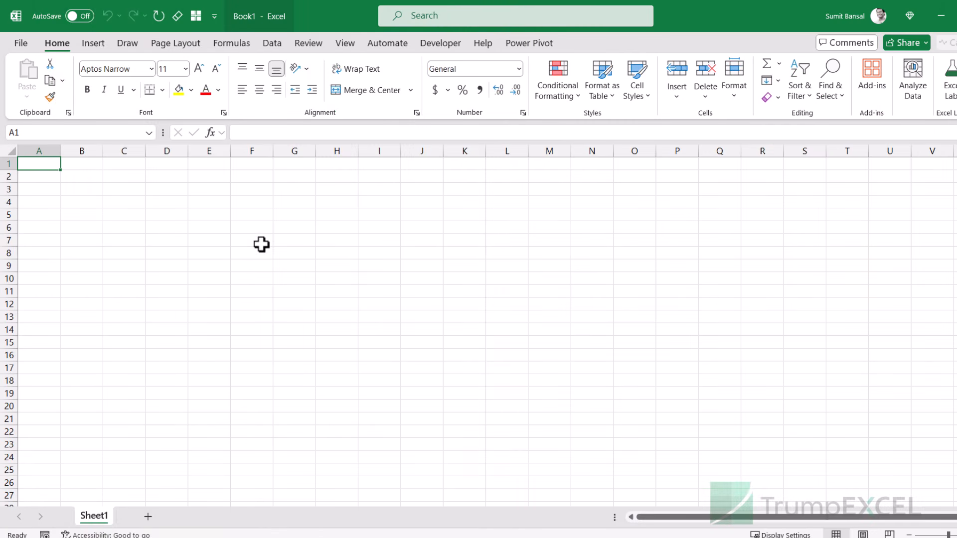
# Import Spotify Q3 2023.pdf from the Downloads folder into the blank Excel workbook as a PDF data source.
pyautogui.click(277, 45)
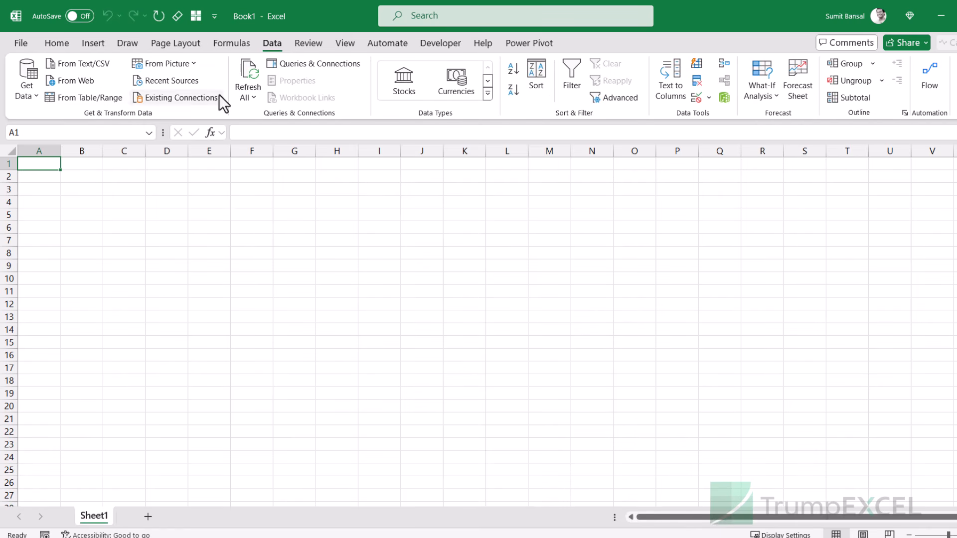
pyautogui.click(22, 93)
pyautogui.moveTo(34, 110)
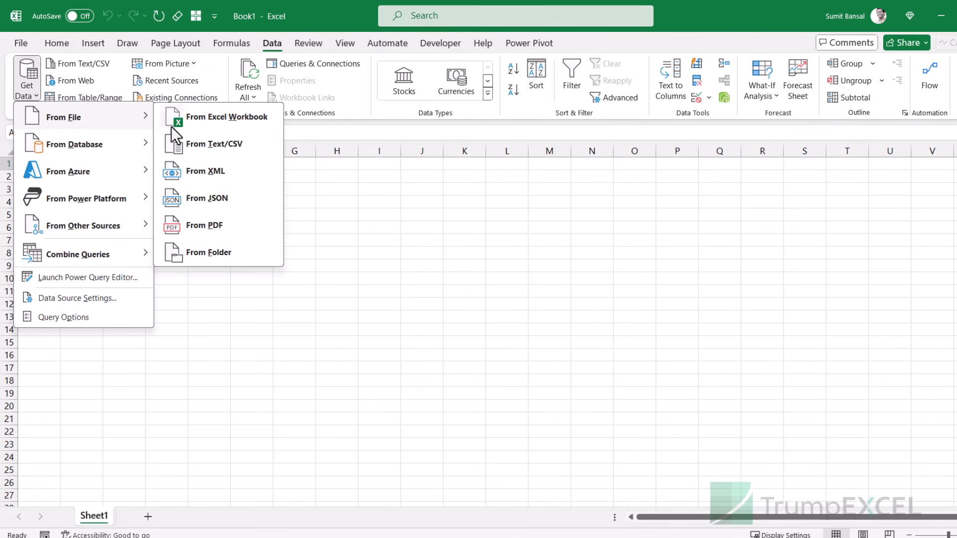
pyautogui.click(215, 227)
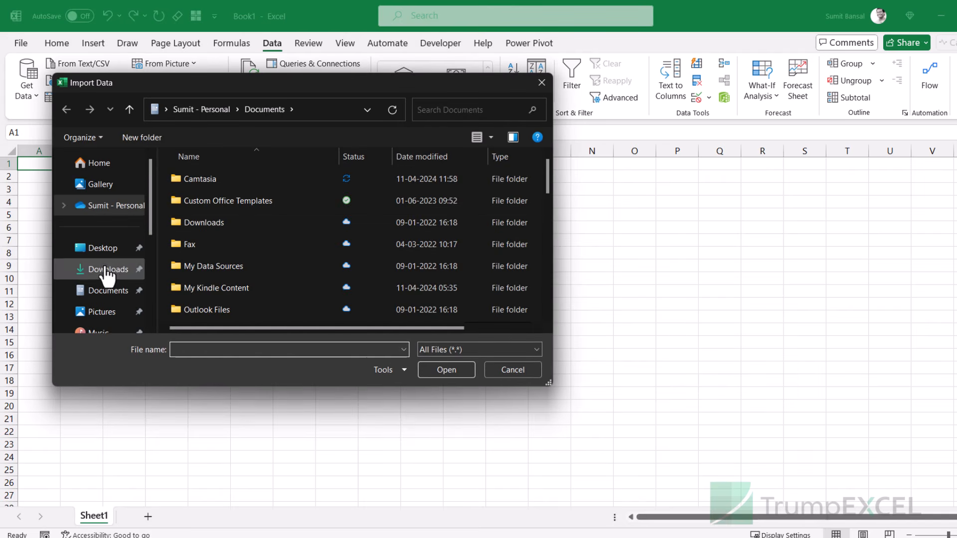
pyautogui.click(107, 269)
pyautogui.click(379, 225)
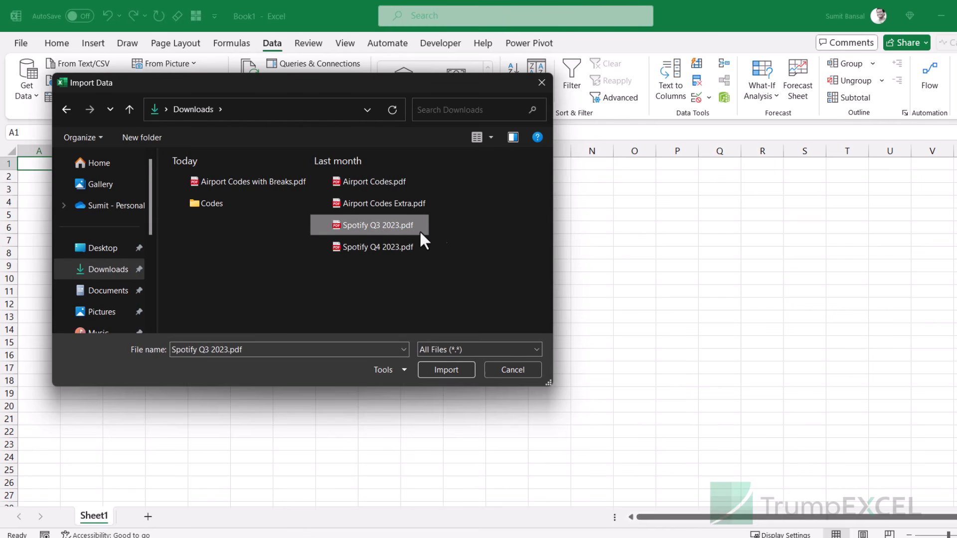
pyautogui.click(452, 368)
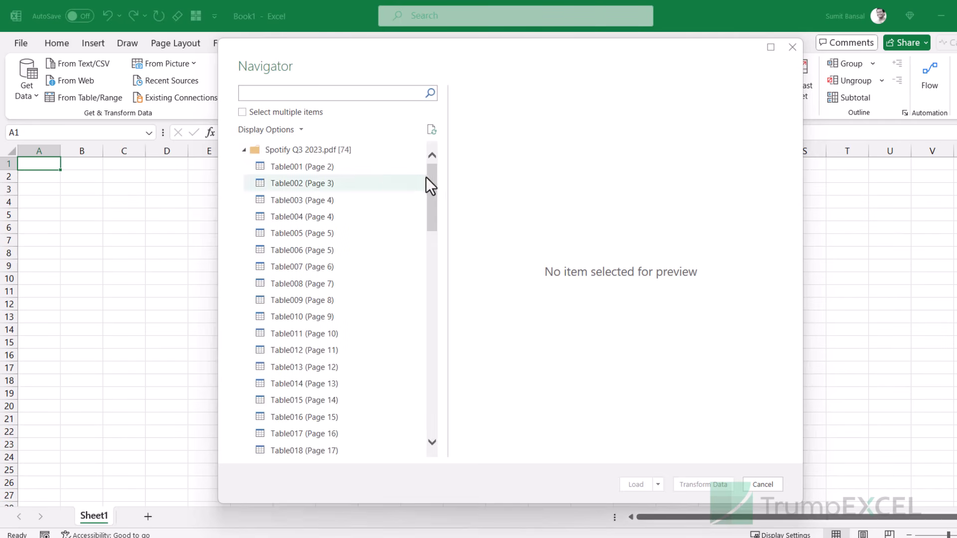
# Preview Table002 (Page 3) in the Navigator and compare it with the Executive Summary page of the PDF in the browser.
pyautogui.moveTo(432, 188)
pyautogui.mouseDown()
pyautogui.moveTo(442, 377)
pyautogui.moveTo(431, 182)
pyautogui.mouseUp()
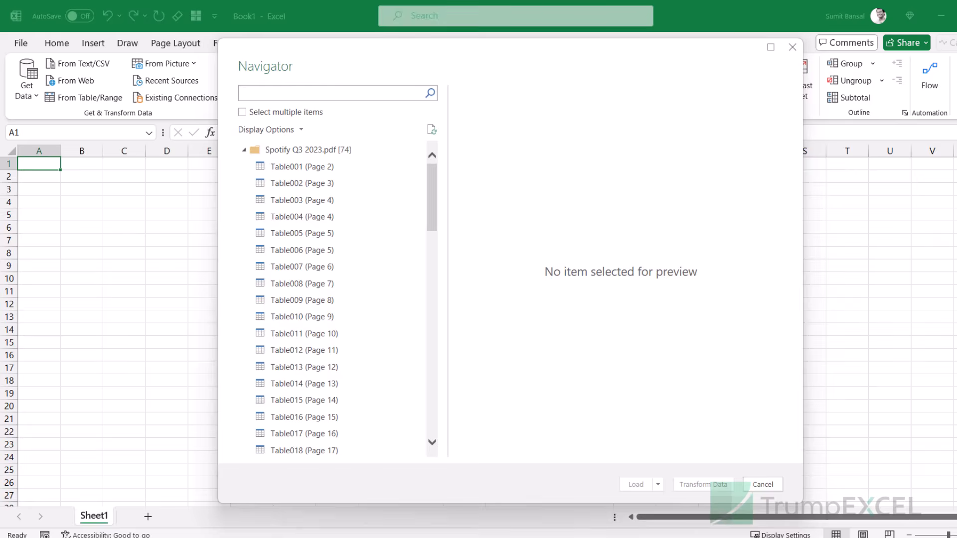
pyautogui.click(623, 537)
pyautogui.hotkey('alt', 'Tab')
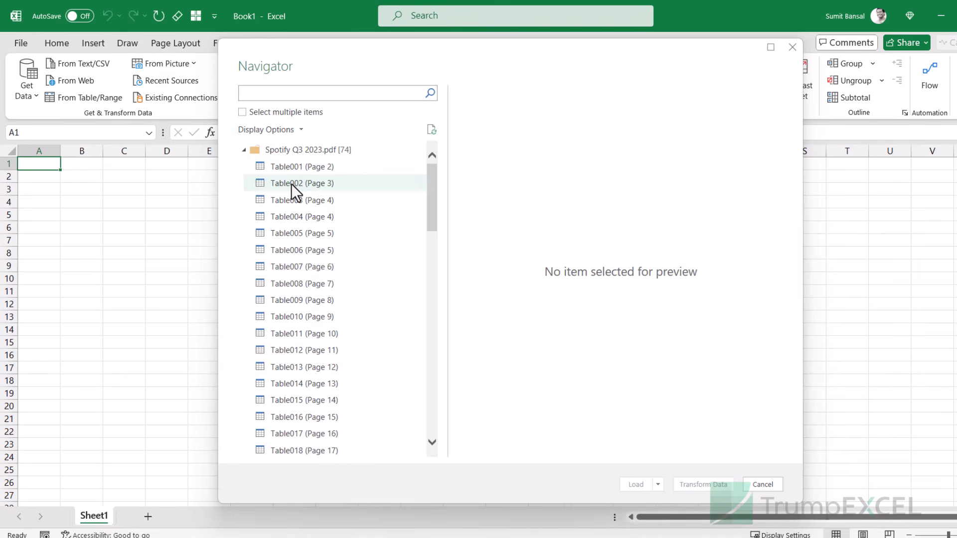
pyautogui.click(291, 184)
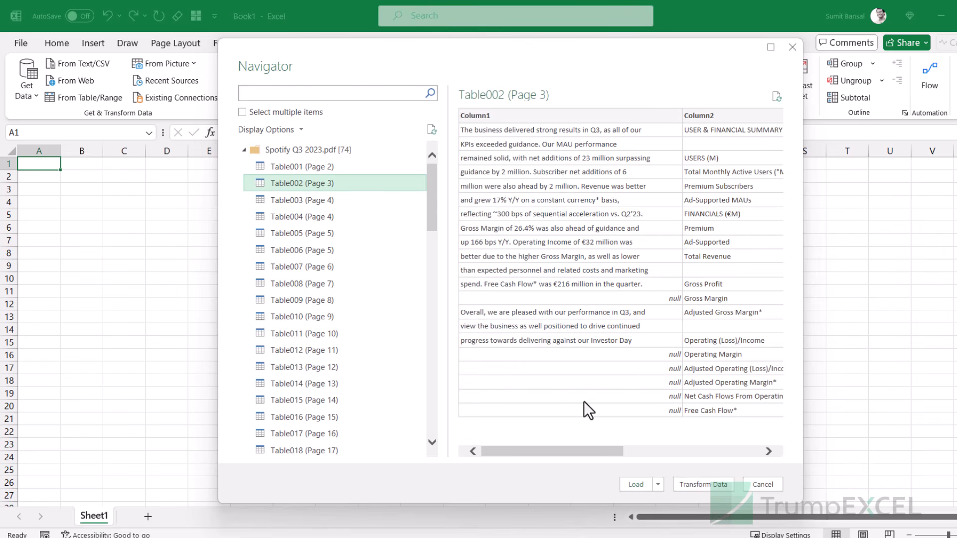
pyautogui.hotkey('alt', 'Tab')
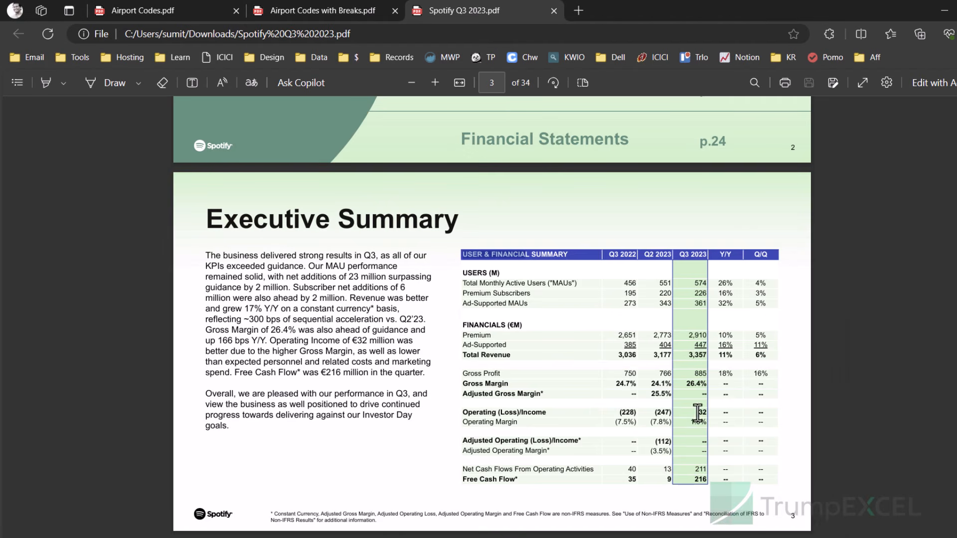
pyautogui.hotkey('alt', 'Tab')
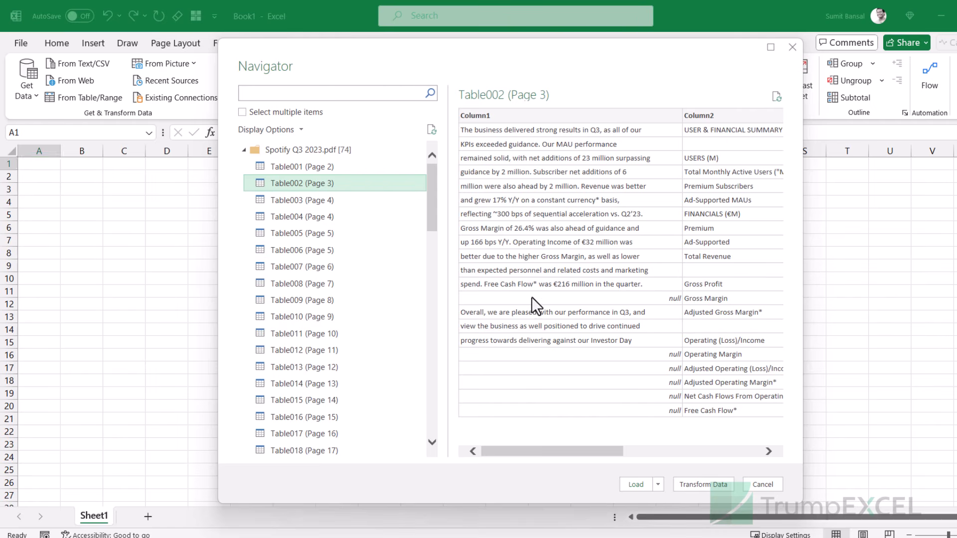
pyautogui.hotkey('alt', 'Tab')
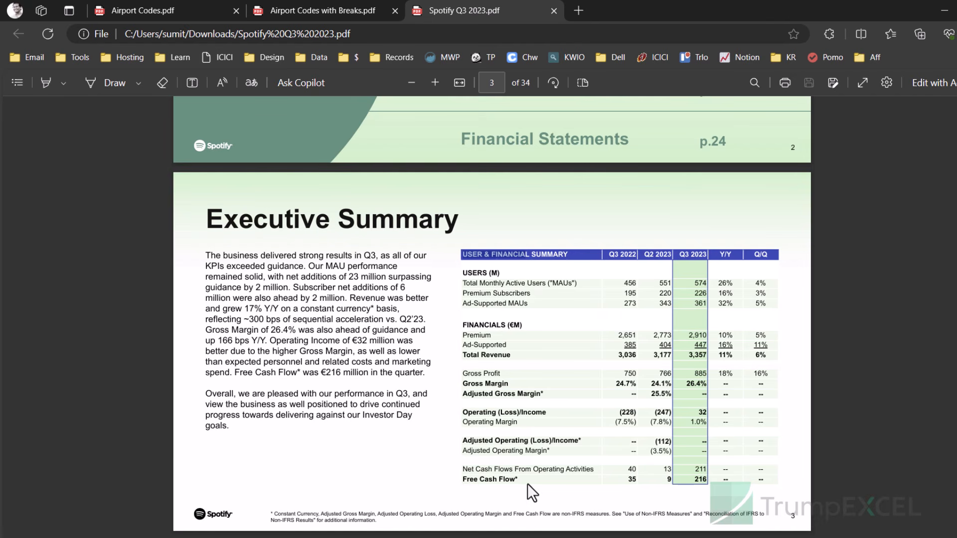
# Open Table002 (Page 3) in the Power Query Editor and remove Column1, which holds the commentary text.
pyautogui.hotkey('alt', 'Tab')
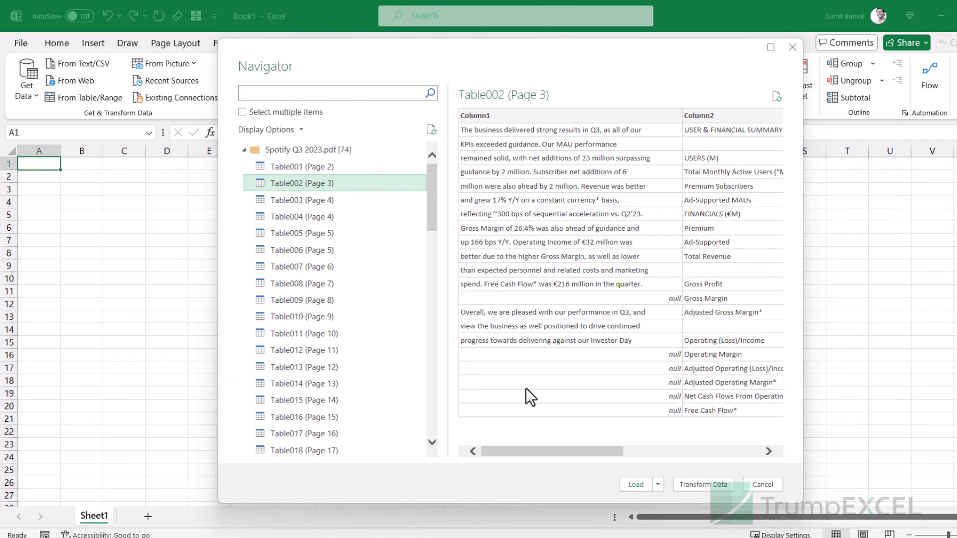
pyautogui.hotkey('alt', 'Tab')
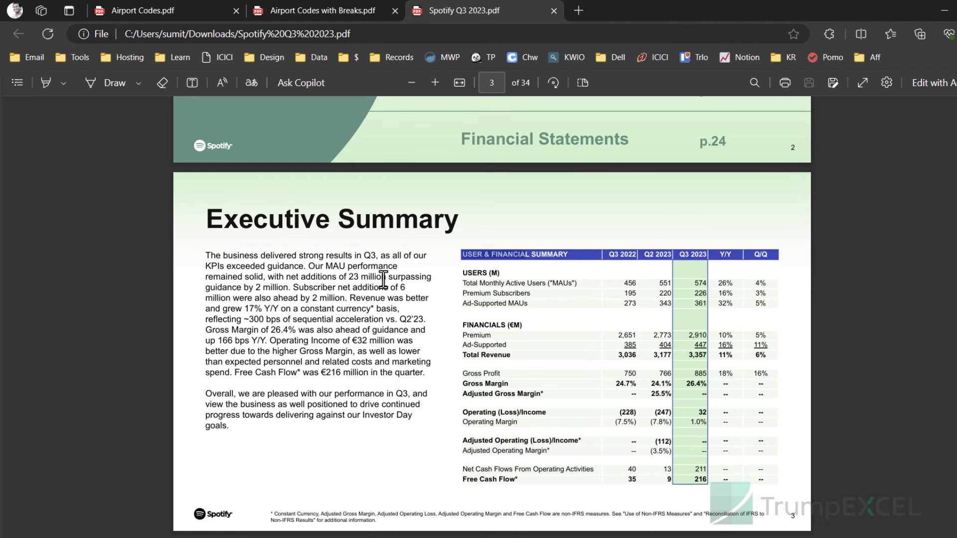
pyautogui.hotkey('alt', 'Tab')
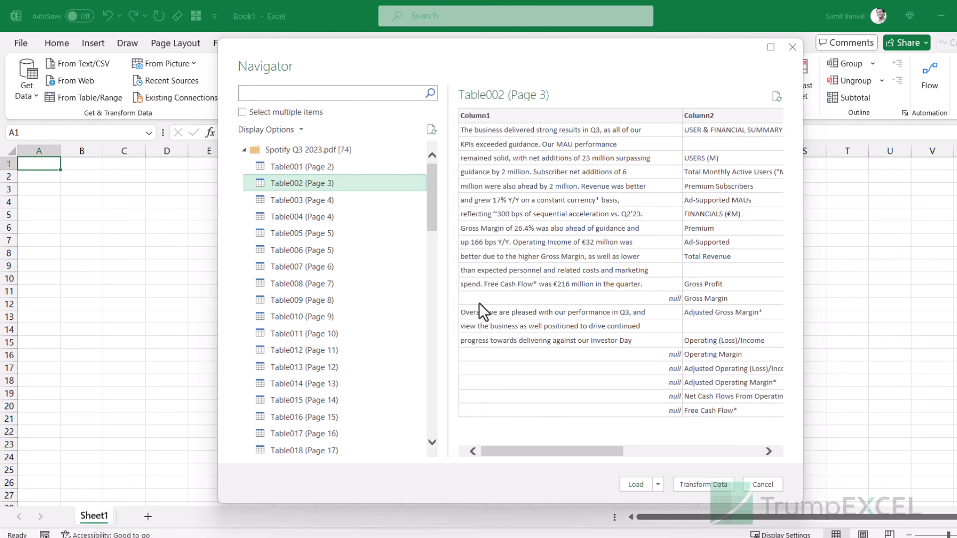
pyautogui.click(708, 485)
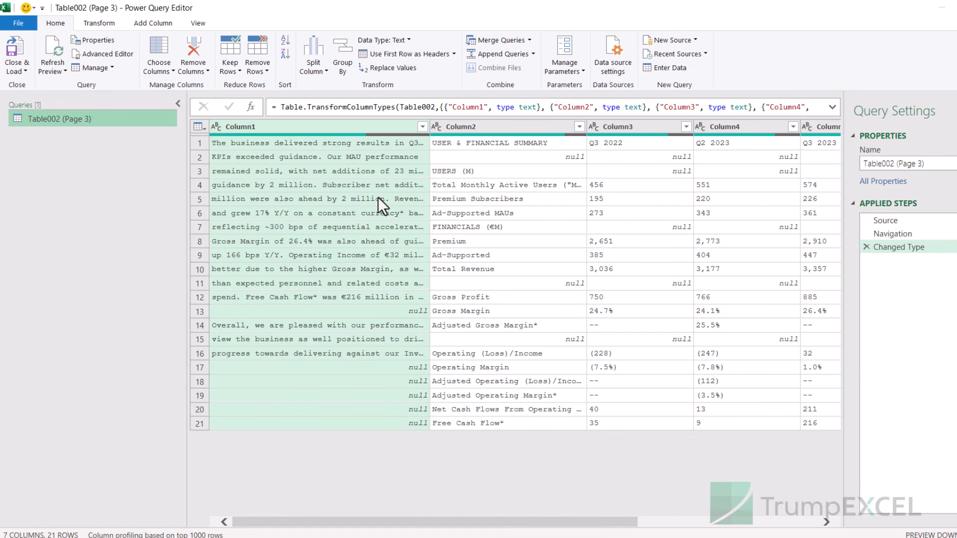
pyautogui.rightClick(327, 125)
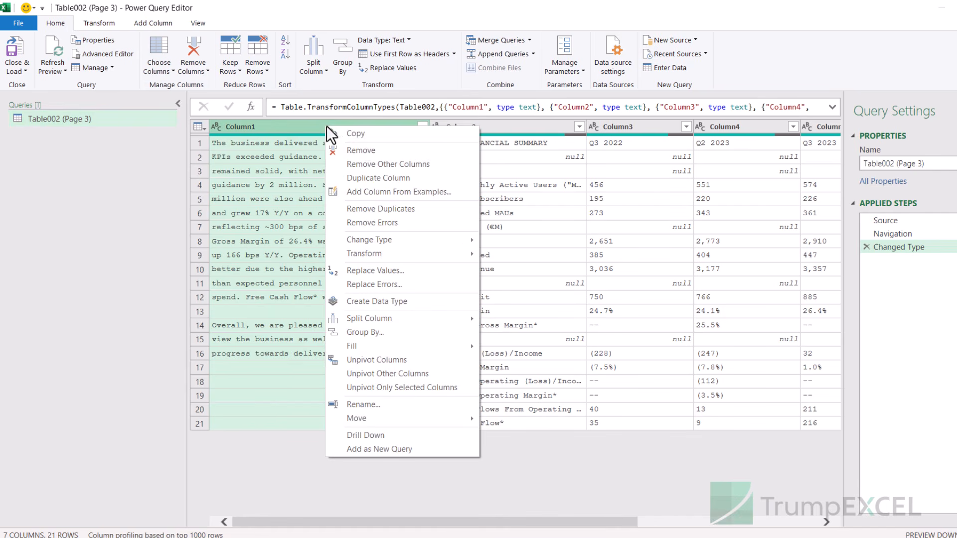
pyautogui.click(379, 150)
pyautogui.moveTo(417, 522); pyautogui.dragTo(453, 526)
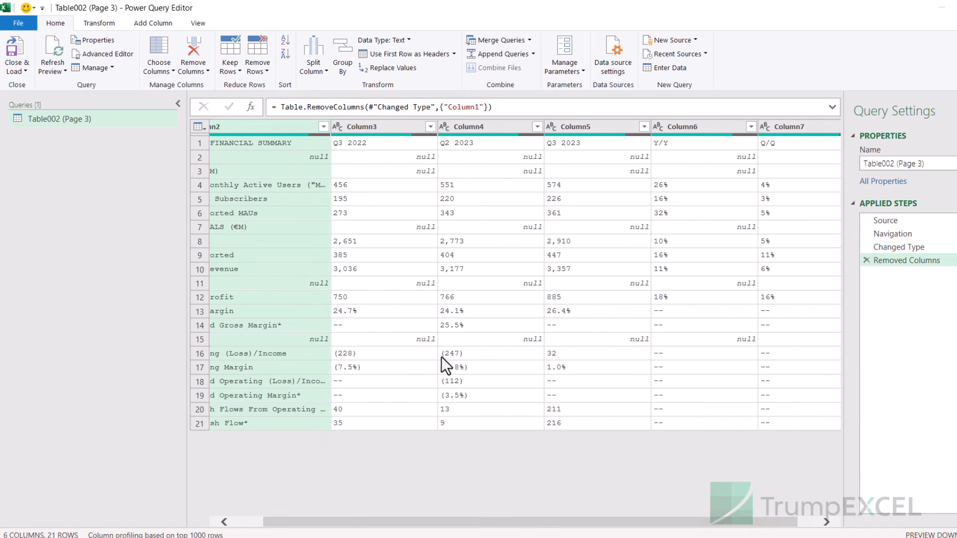
# Check the summary table's header row in the PDF and promote the query's first row to column headers.
pyautogui.hotkey('alt', 'Tab')
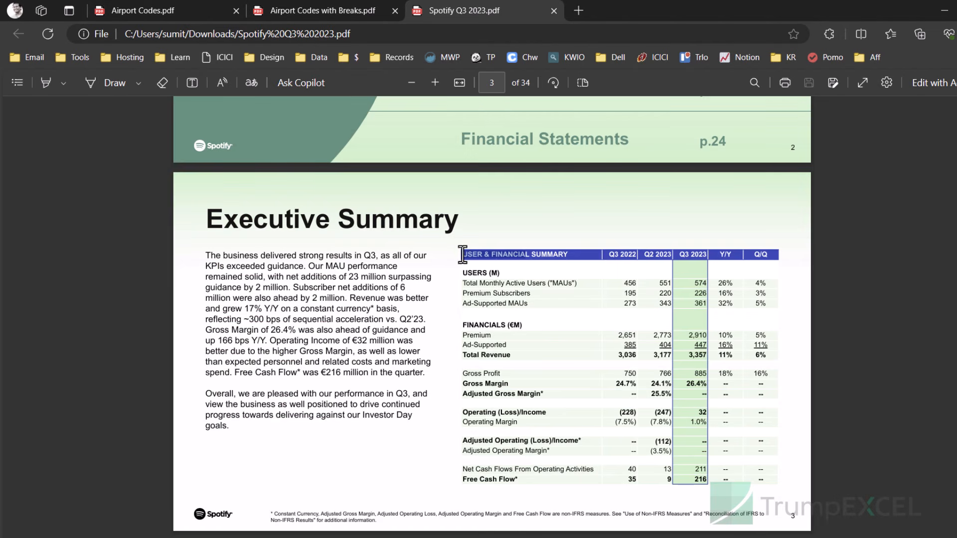
pyautogui.moveTo(616, 251); pyautogui.dragTo(763, 259)
pyautogui.hotkey('alt', 'Tab')
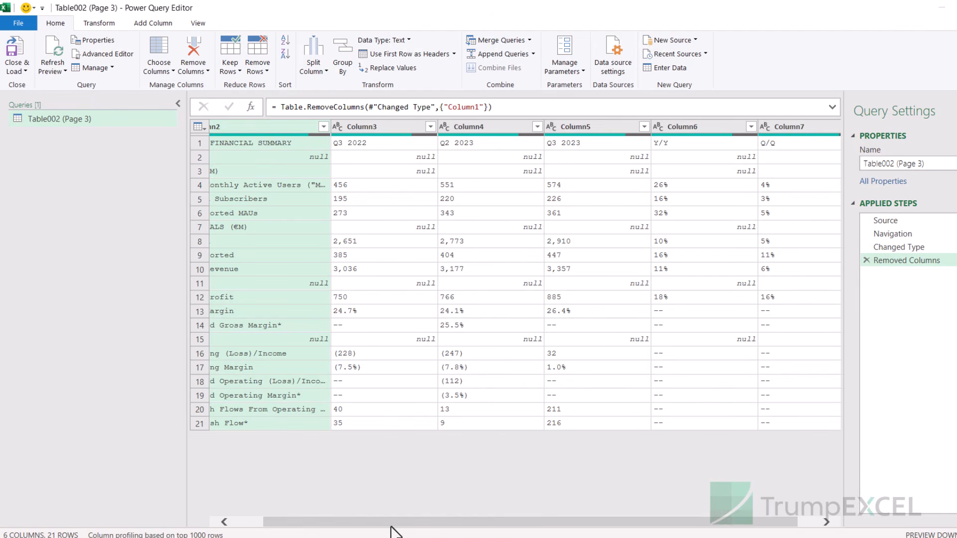
pyautogui.moveTo(391, 525); pyautogui.dragTo(349, 523)
pyautogui.click(91, 22)
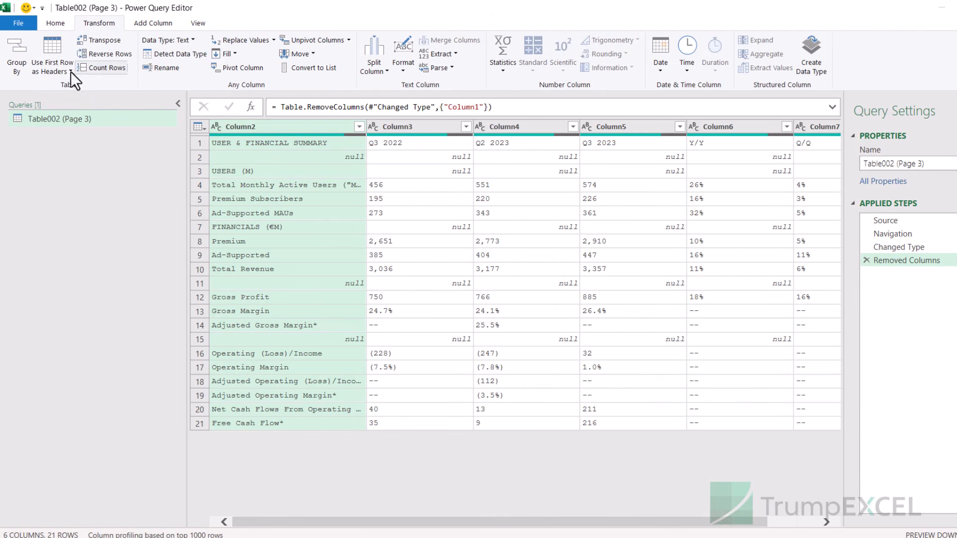
pyautogui.click(53, 50)
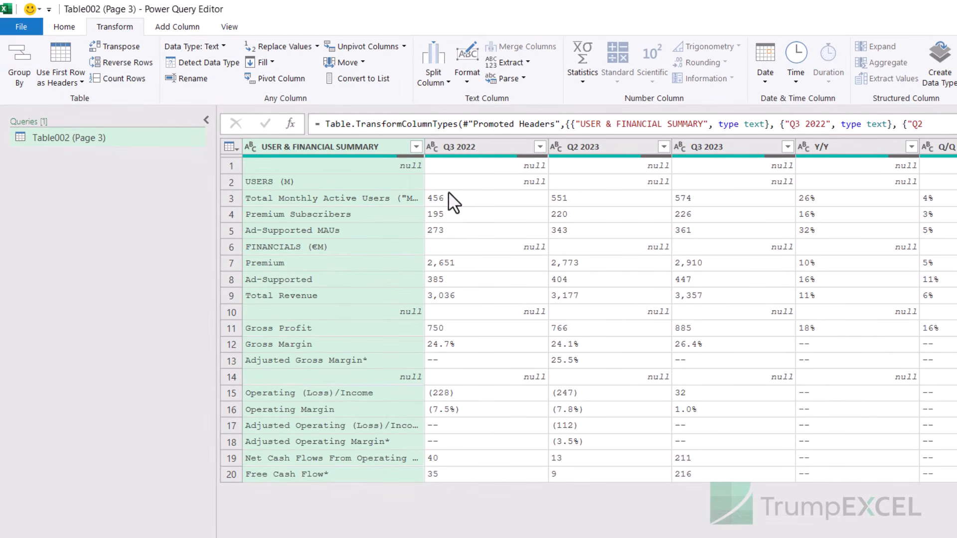
# Filter the null rows out of the USER & FINANCIAL SUMMARY column.
pyautogui.click(415, 147)
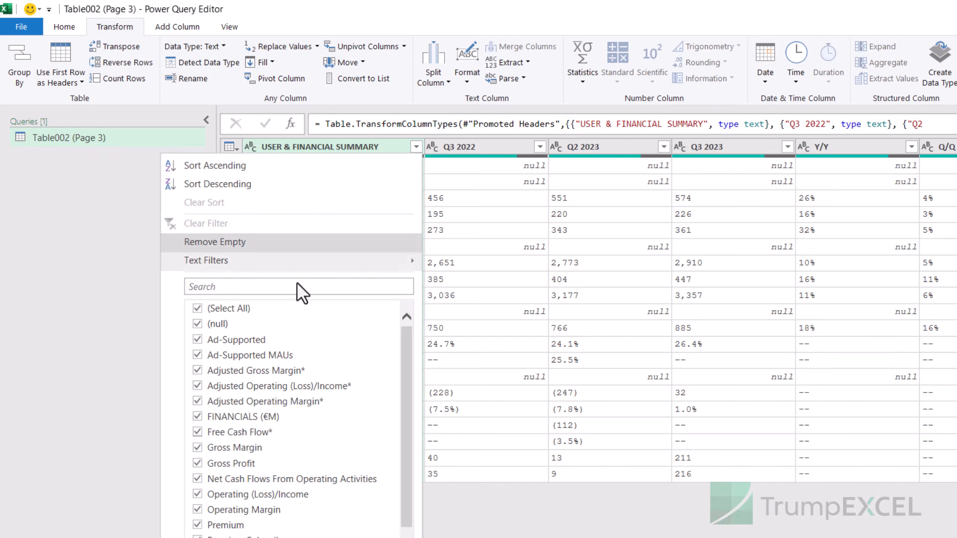
pyautogui.click(198, 325)
pyautogui.click(343, 537)
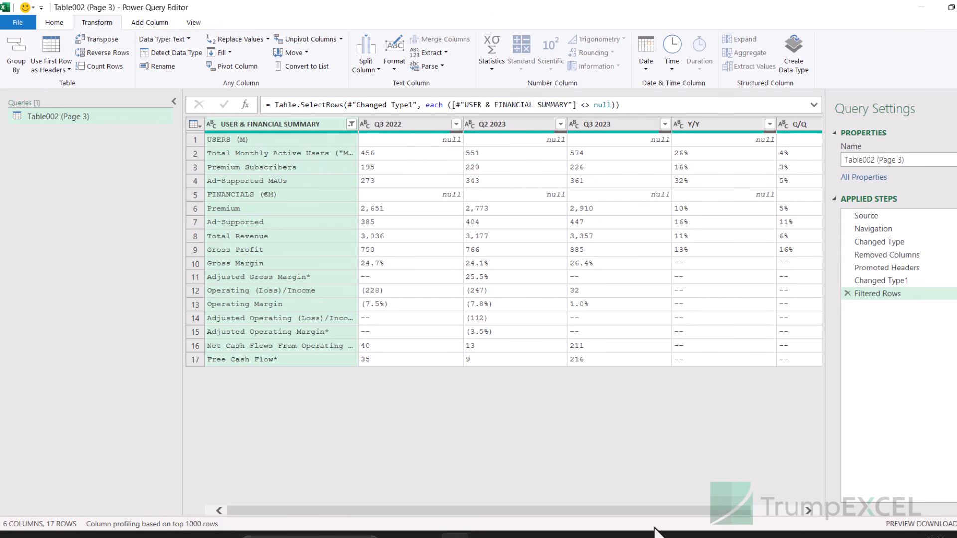
# Review the Changed Type1 step across the columns and rename the query SpotifyData.
pyautogui.hotkey('alt', 'Tab')
pyautogui.hotkey('alt', 'Tab')
pyautogui.click(877, 282)
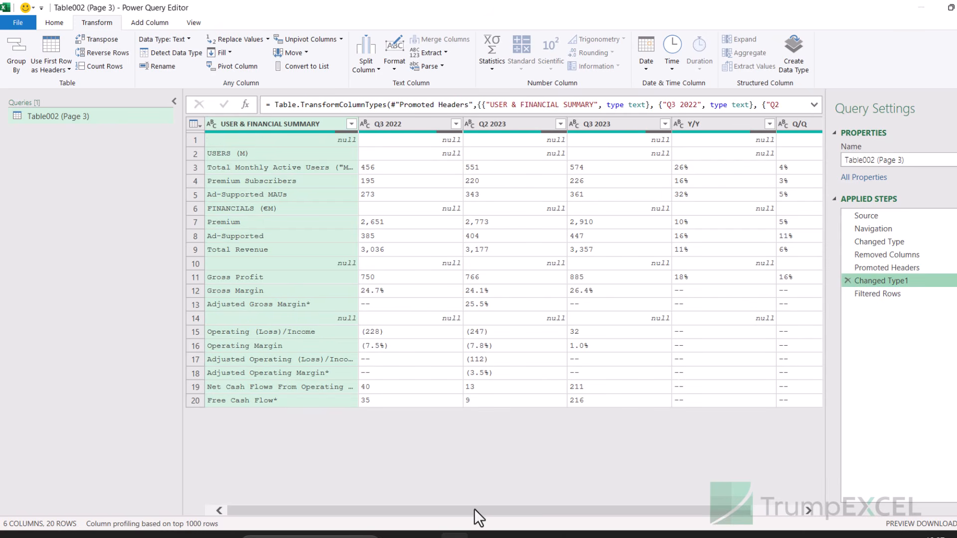
pyautogui.moveTo(474, 510); pyautogui.dragTo(563, 512)
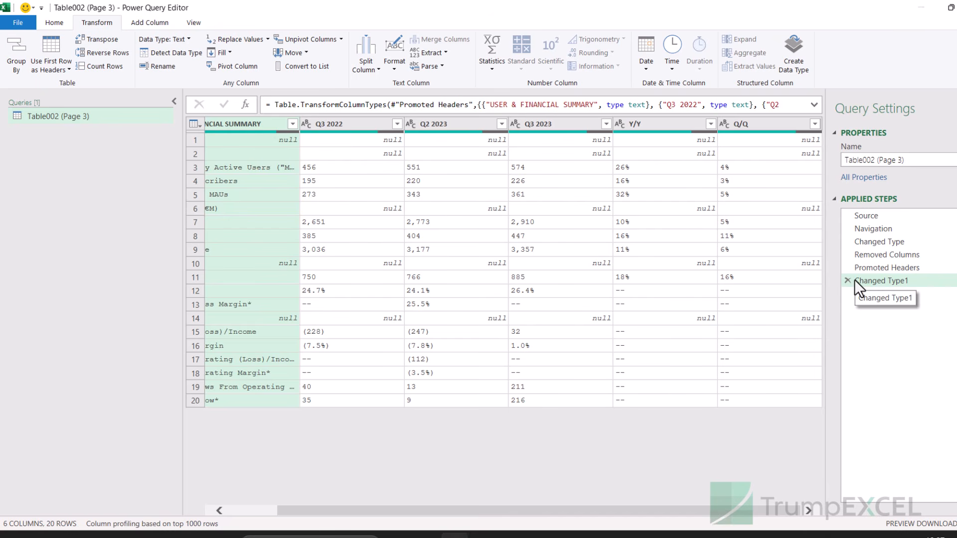
pyautogui.moveTo(913, 162); pyautogui.dragTo(799, 158)
pyautogui.write('Spo')
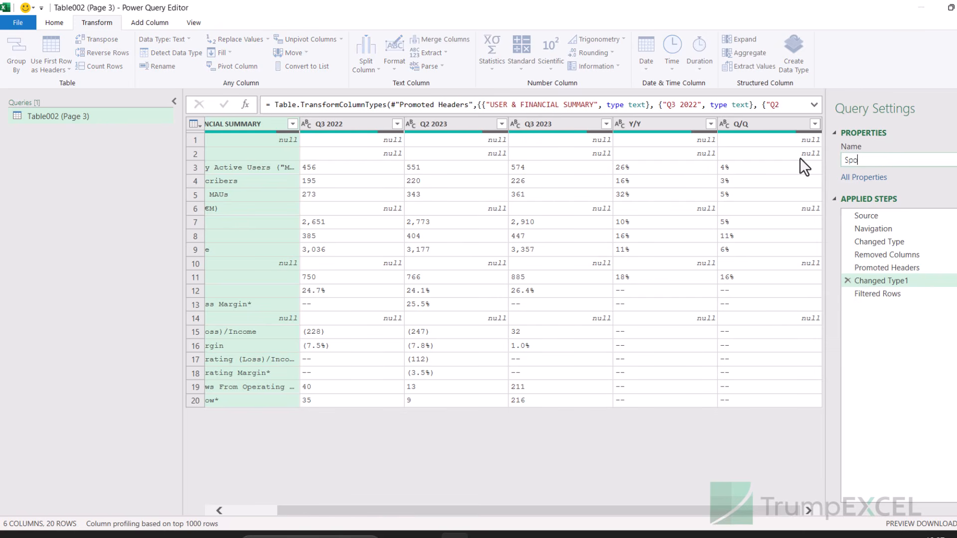
pyautogui.write('tifyData')
# Load the query as a table into the existing worksheet at cell A1.
pyautogui.click(55, 25)
pyautogui.click(26, 71)
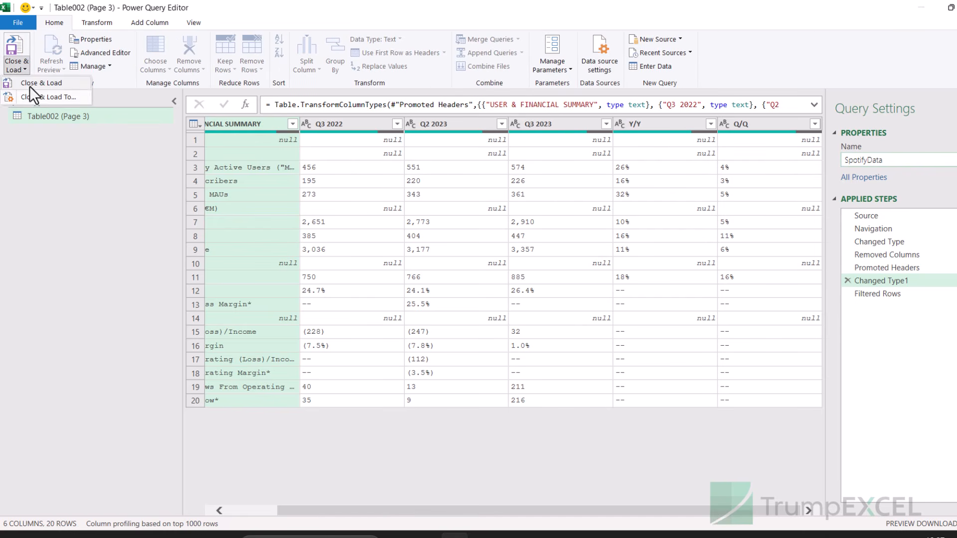
pyautogui.click(31, 97)
pyautogui.click(392, 273)
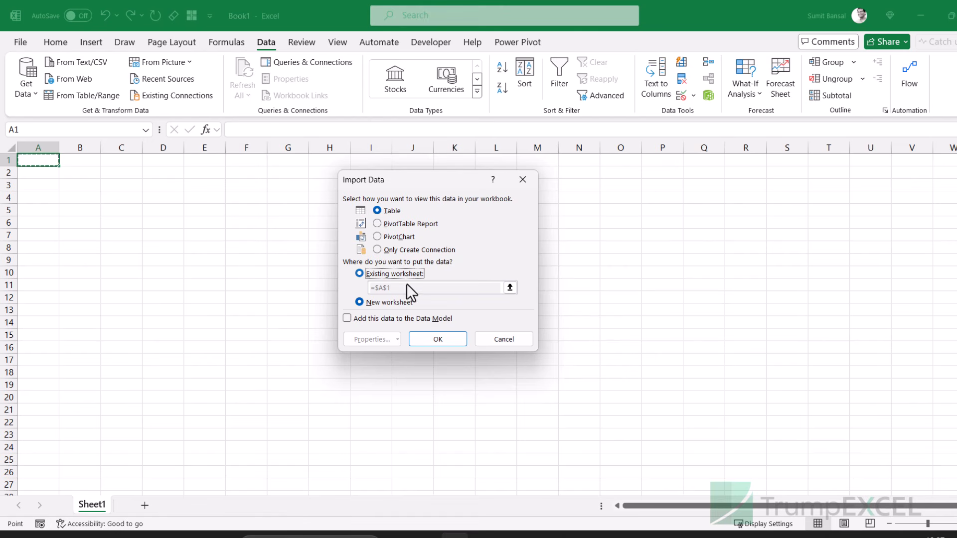
pyautogui.click(432, 340)
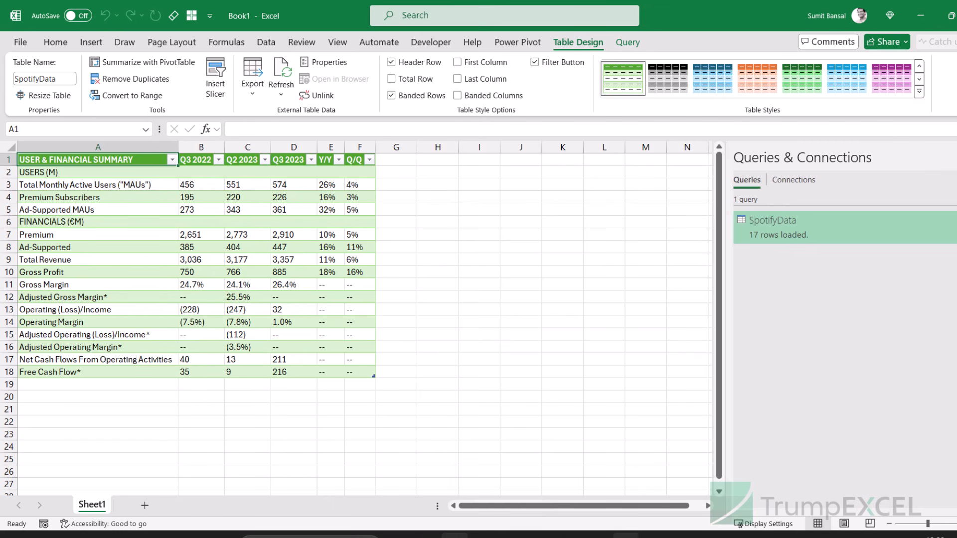
# Compare the loaded worksheet table with the User & Financial Summary on the PDF's Executive Summary page.
pyautogui.click(625, 535)
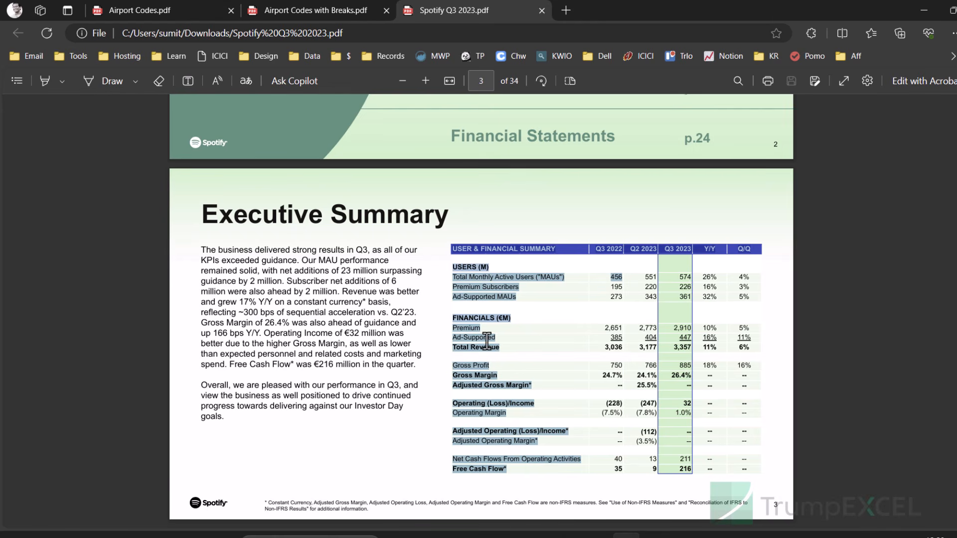
pyautogui.hotkey('alt', 'Tab')
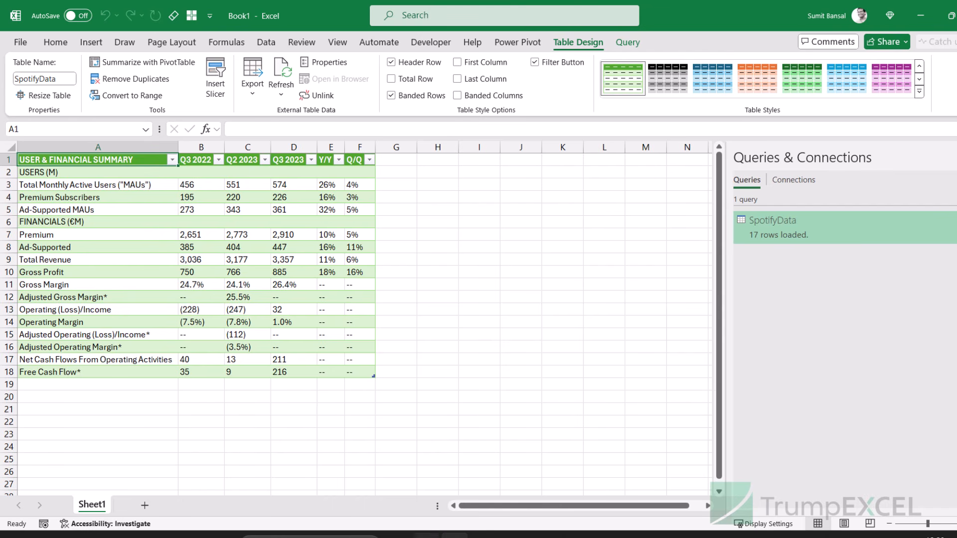
pyautogui.moveTo(427, 535)
pyautogui.click(438, 511)
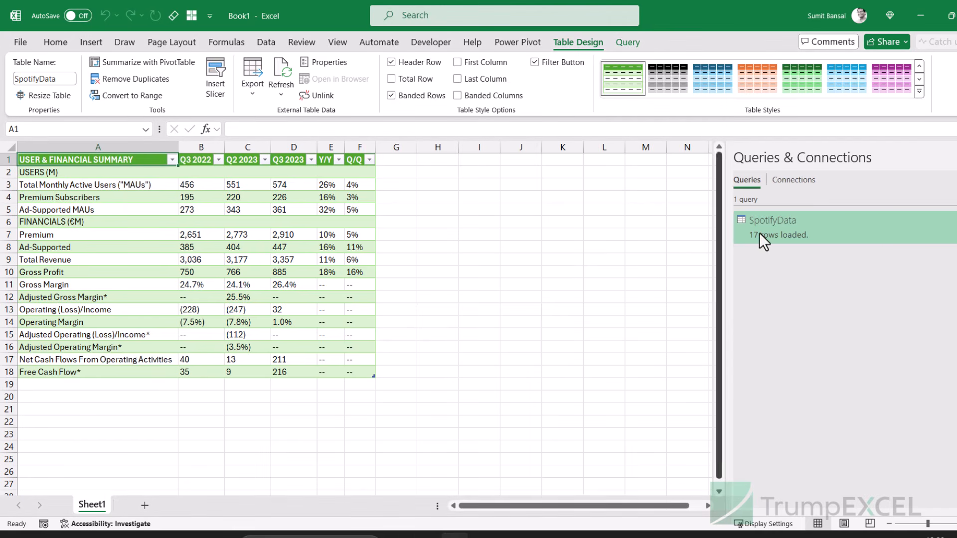
# Reopen the SpotifyData query and change its source file to Spotify Q4 2023.pdf in the Downloads folder.
pyautogui.doubleClick(813, 227)
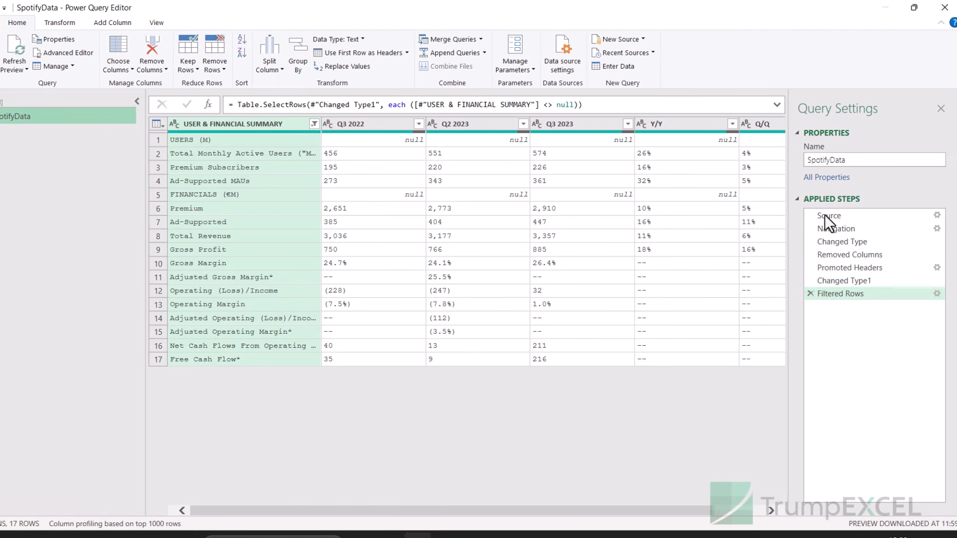
pyautogui.click(859, 214)
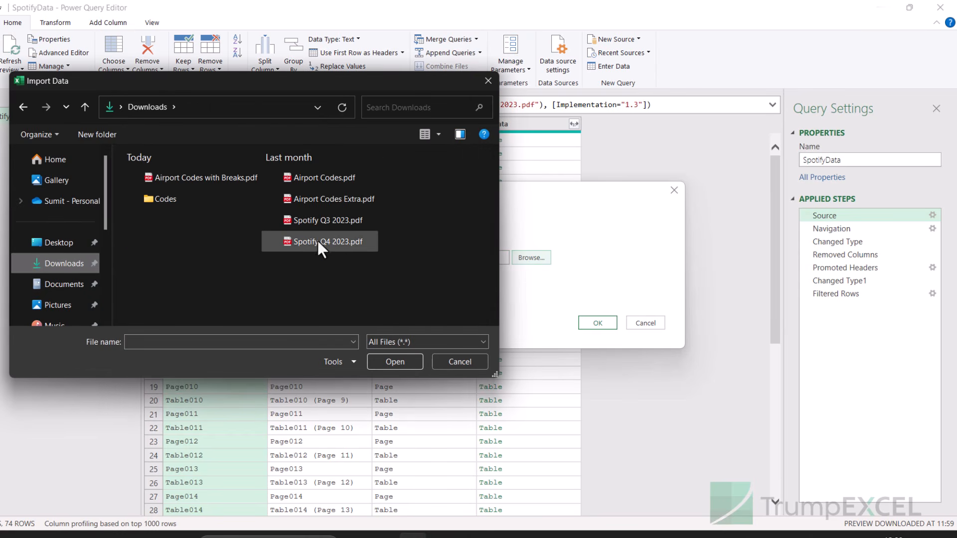
pyautogui.click(321, 248)
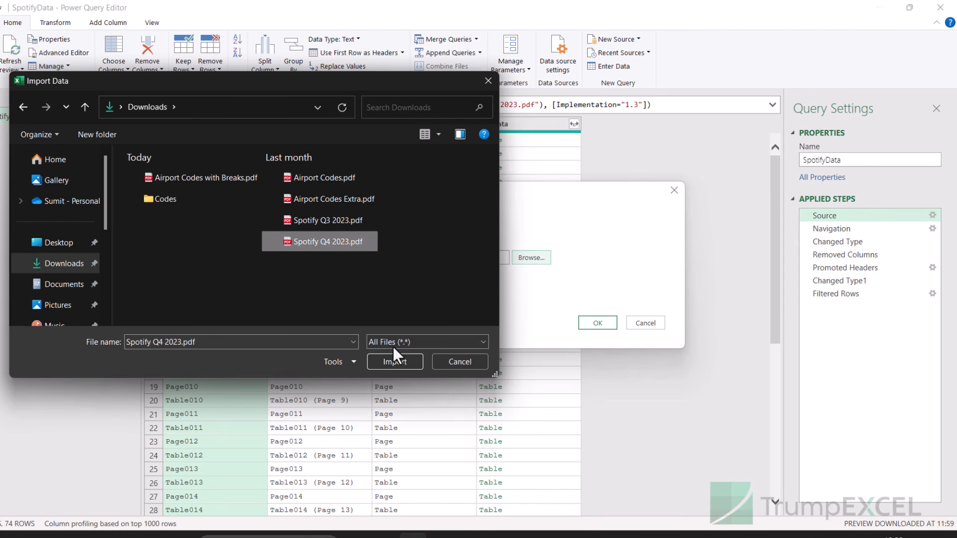
pyautogui.click(390, 361)
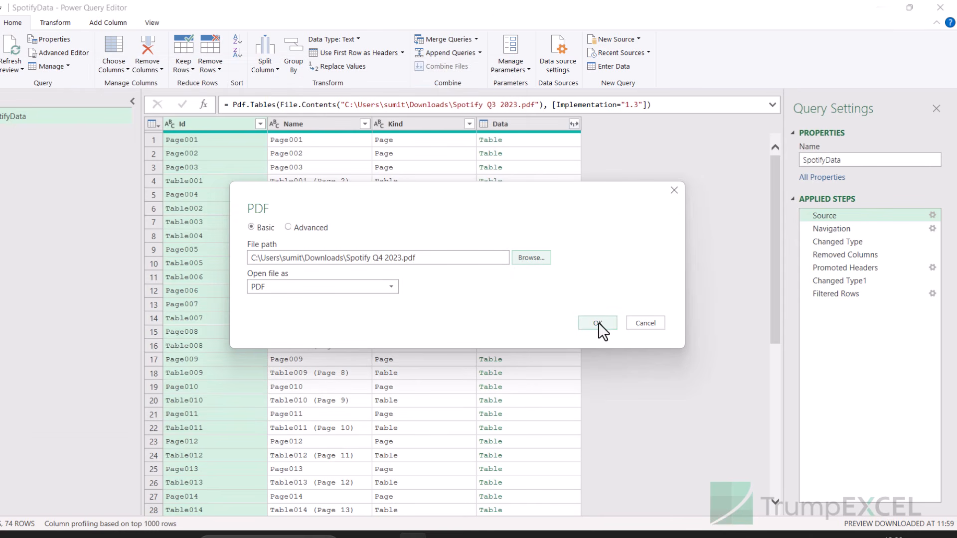
pyautogui.click(595, 323)
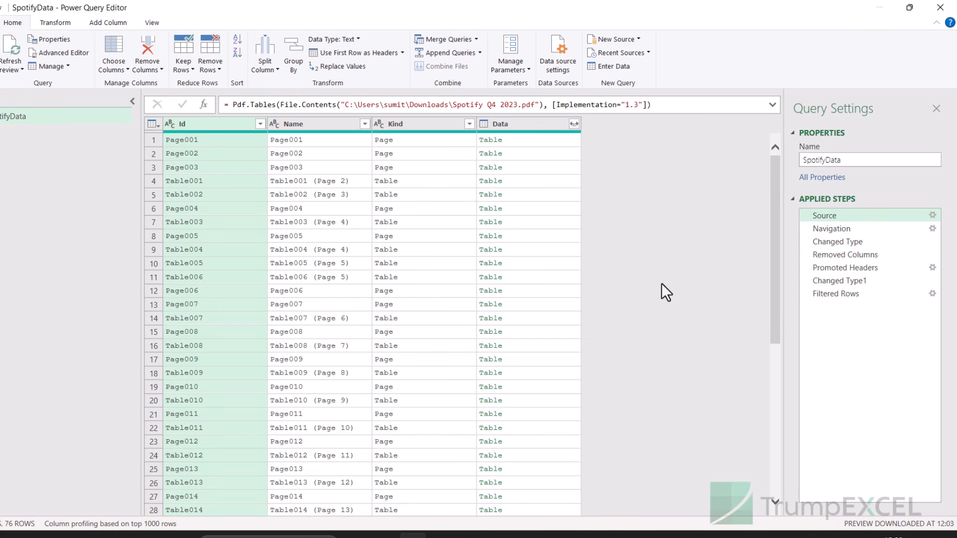
# Trace the Filtered Rows error to its originating step and examine the Q3 2022 column reference in that formula.
pyautogui.click(830, 295)
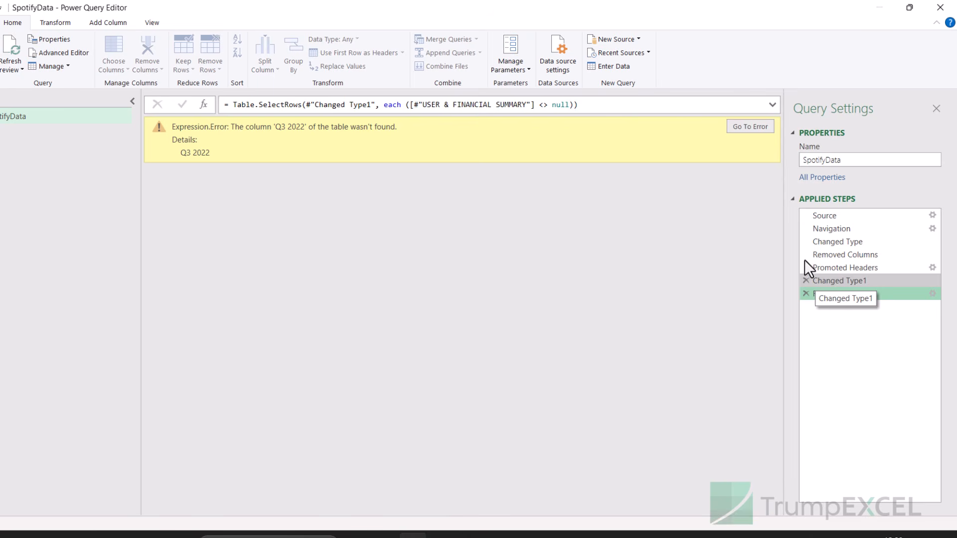
pyautogui.click(750, 126)
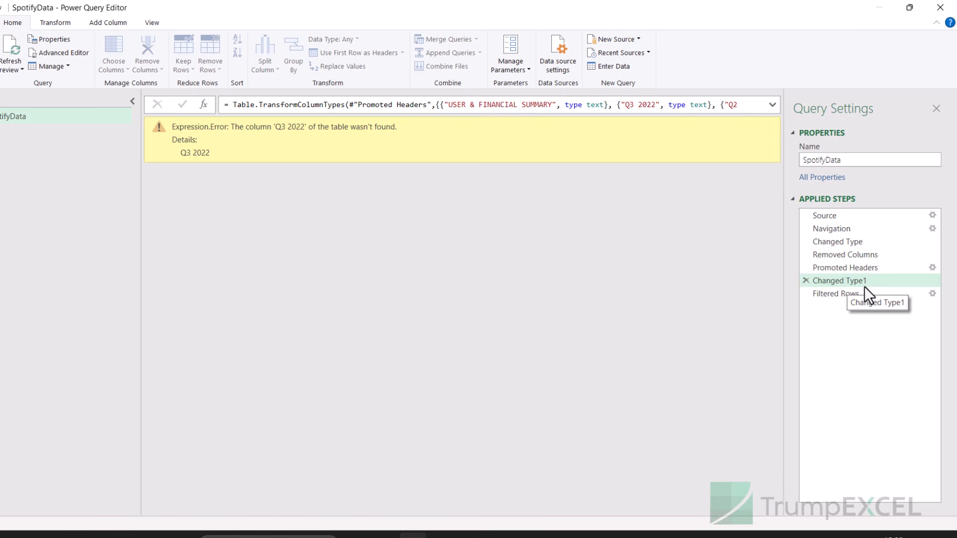
pyautogui.click(623, 105)
pyautogui.moveTo(624, 105); pyautogui.dragTo(653, 105)
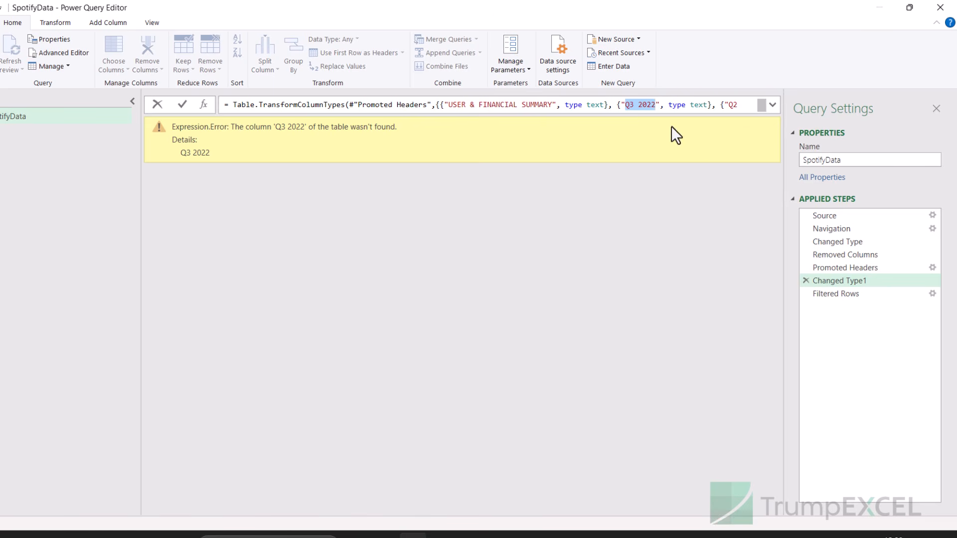
# Delete the Changed Type1 step, view the Filtered Rows result, and load the updated query into the worksheet.
pyautogui.click(803, 282)
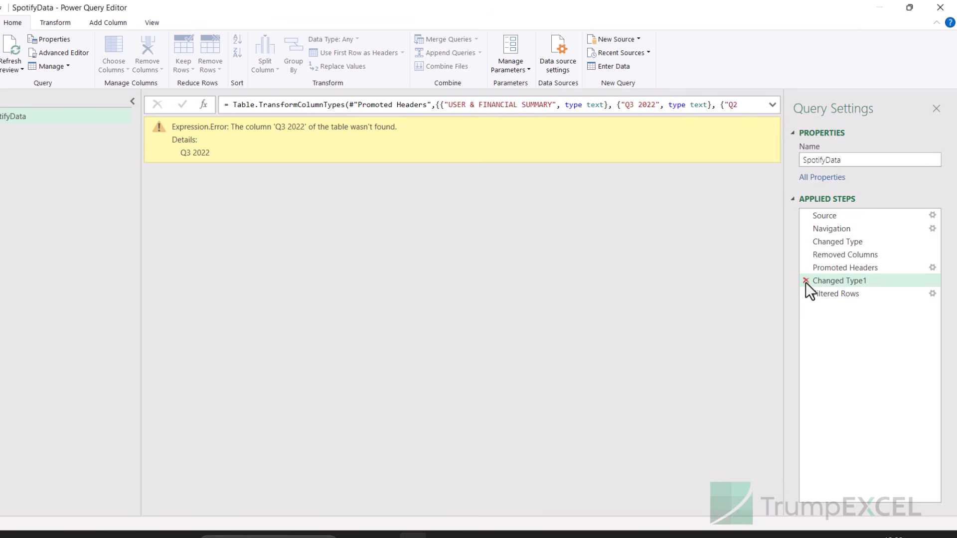
pyautogui.click(529, 300)
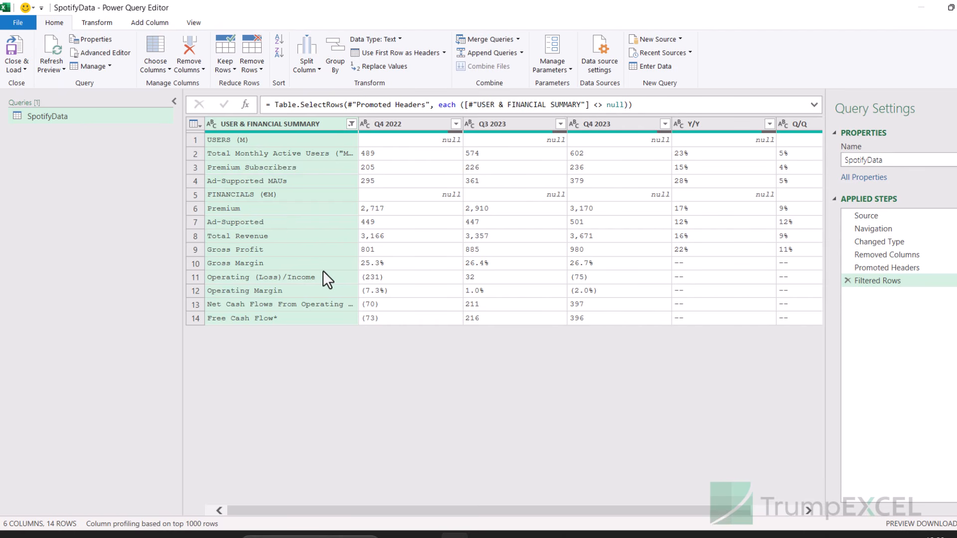
pyautogui.click(14, 50)
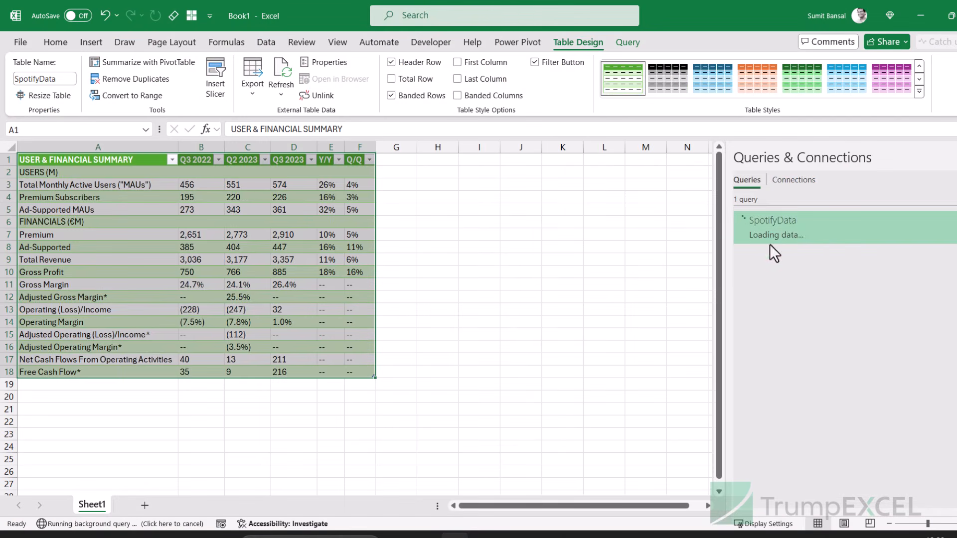